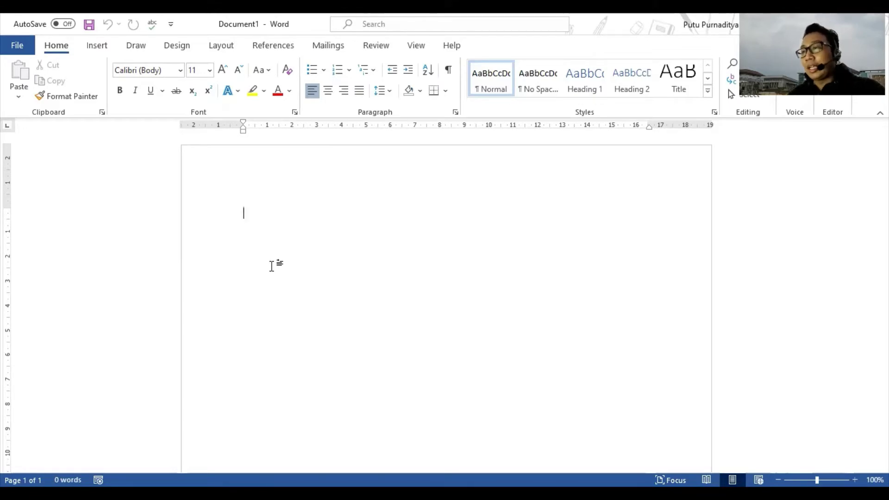
Write the heading "2.1 Perhitungan Debit Aliran" at the start of the document.
text(2)
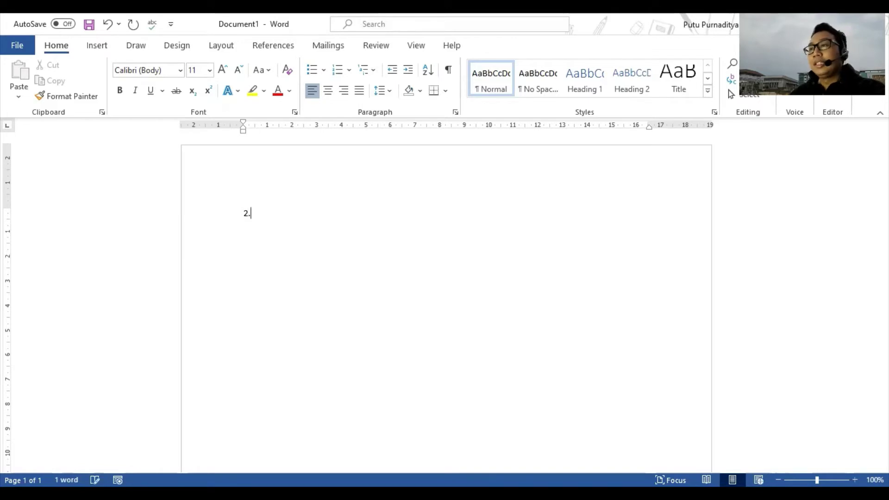
text(.1 )
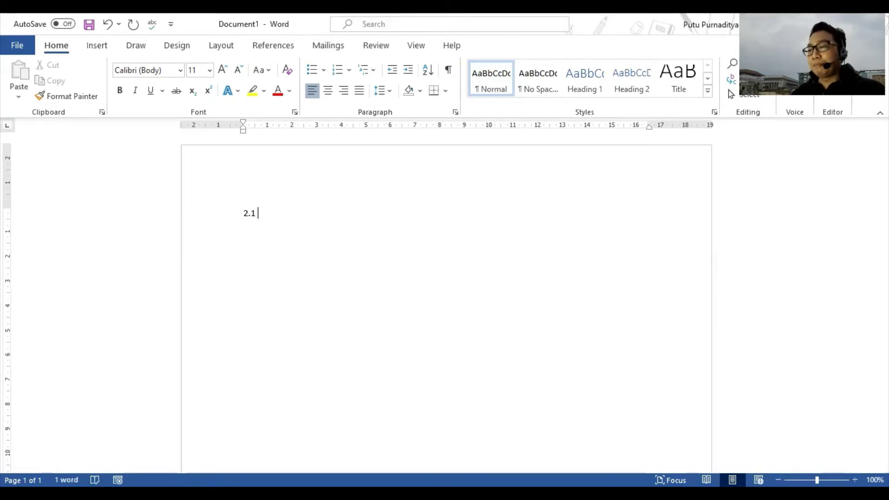
text(Per)
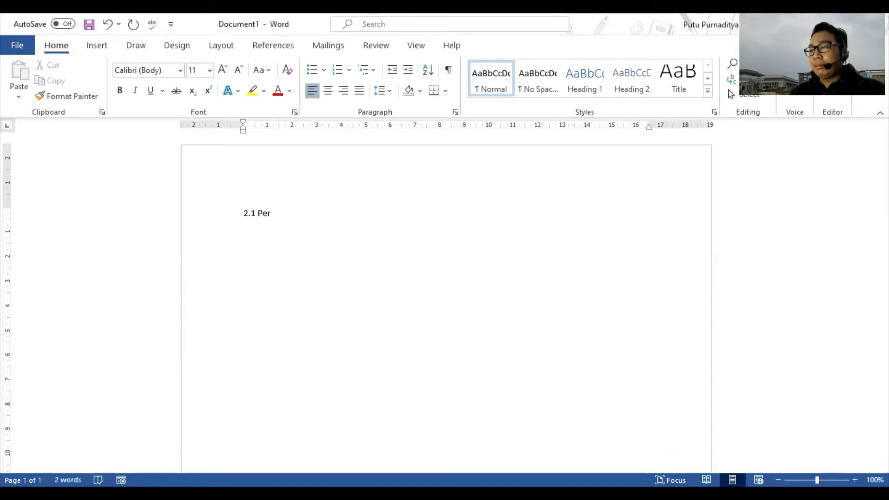
text(hitungan D)
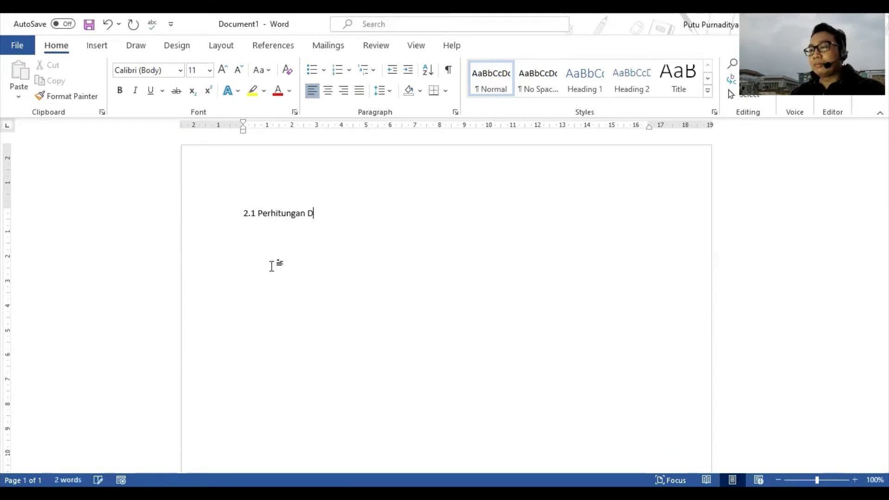
text(ebit)
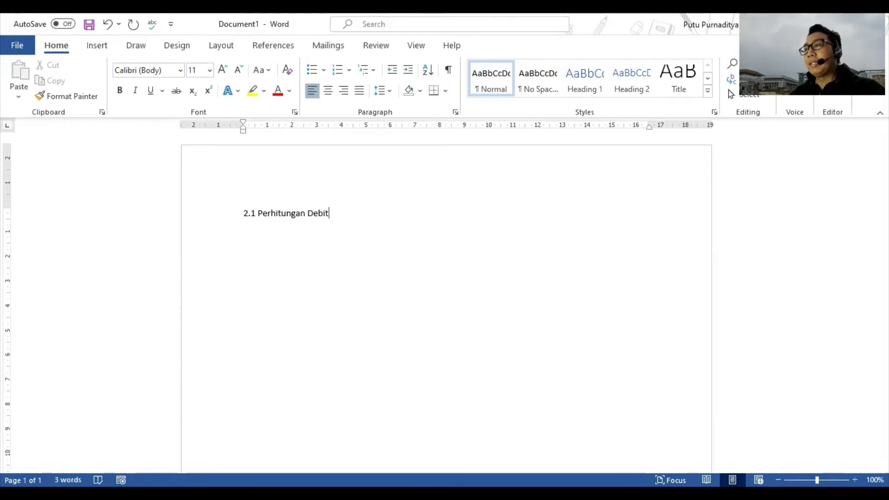
text( ALiran)
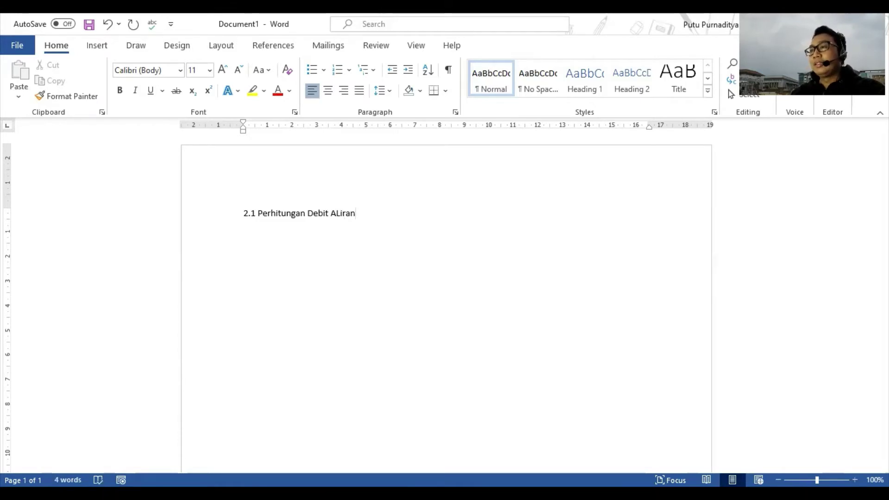
key(BackSpace)
key(BackSpace)
key(BackSpace)
key(BackSpace)
key(BackSpace)
text(liran)
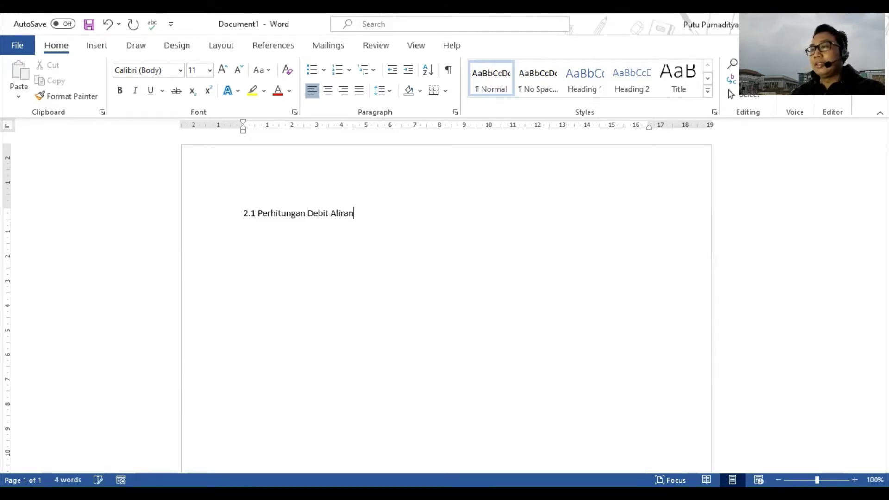
Make the whole heading "2.1 Perhitungan Debit Aliran" bold and place the cursor at its end.
key(shift+Left)
key(shift+Left)
key(shift+Left)
key(shift+Left)
key(shift+Left)
key(shift+Left)
key(shift+Left)
key(shift+Left)
key(shift+Left)
key(shift+Left)
key(shift+Left)
key(shift+Left)
key(shift+Left)
key(shift+Left)
key(shift+Left)
key(shift+Left)
key(shift+Left)
key(shift+Left)
key(shift+Left)
key(shift+Left)
key(ctrl+a)
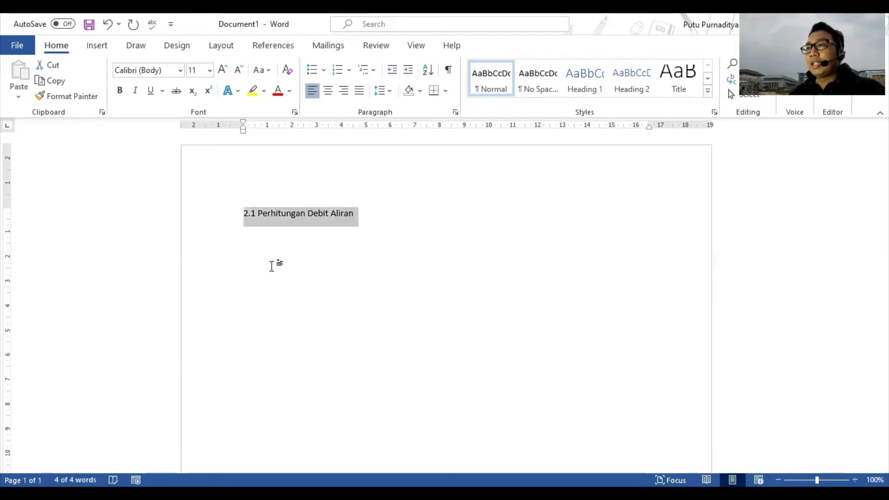
click(120, 91)
click(386, 226)
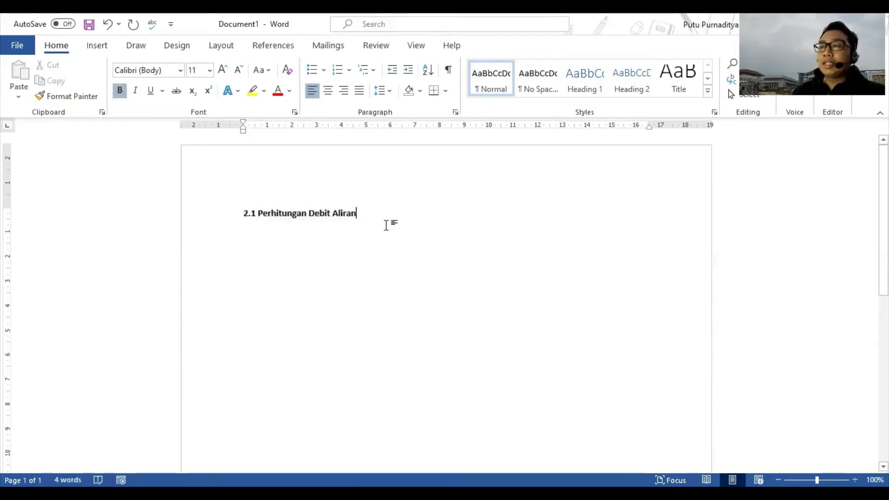
Start a non-bold paragraph below the heading with a first-line indent of about 1 cm.
key(Return)
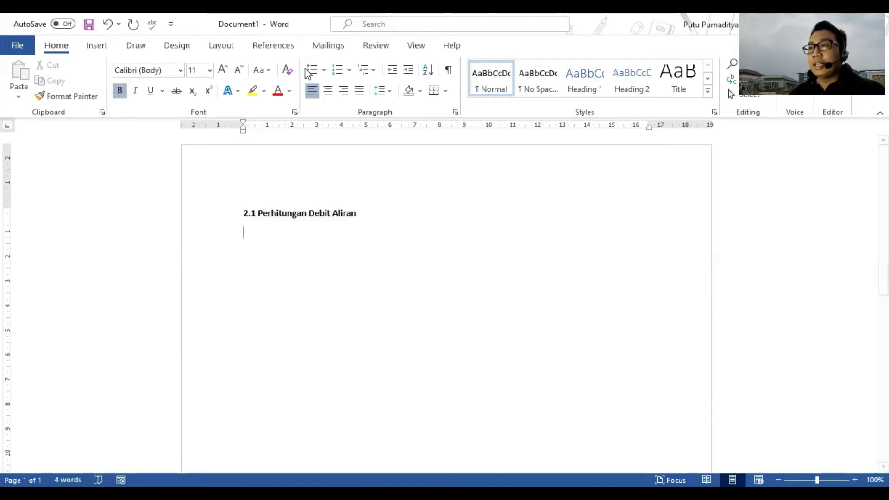
click(121, 91)
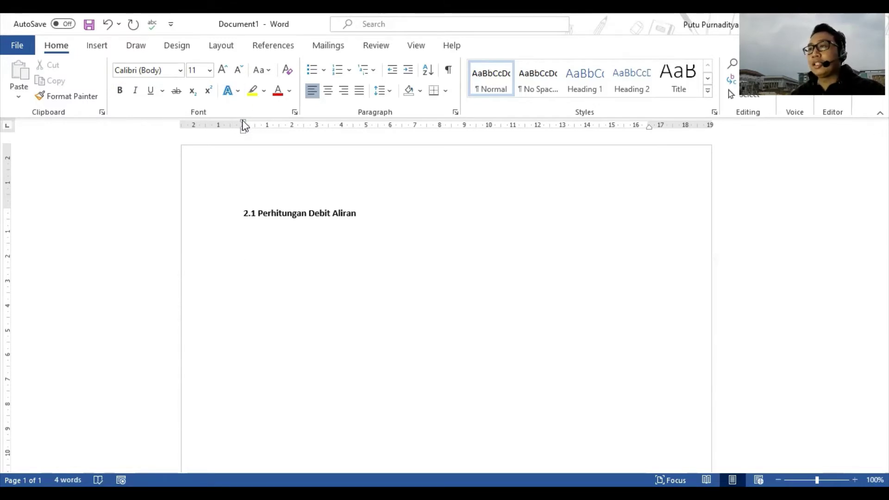
drag(243, 124, 272, 132)
Write "Debit aliran dihitung dengan persamaan kontinuitas sebagai" in the indented paragraph and start a new line below it.
text(Debit )
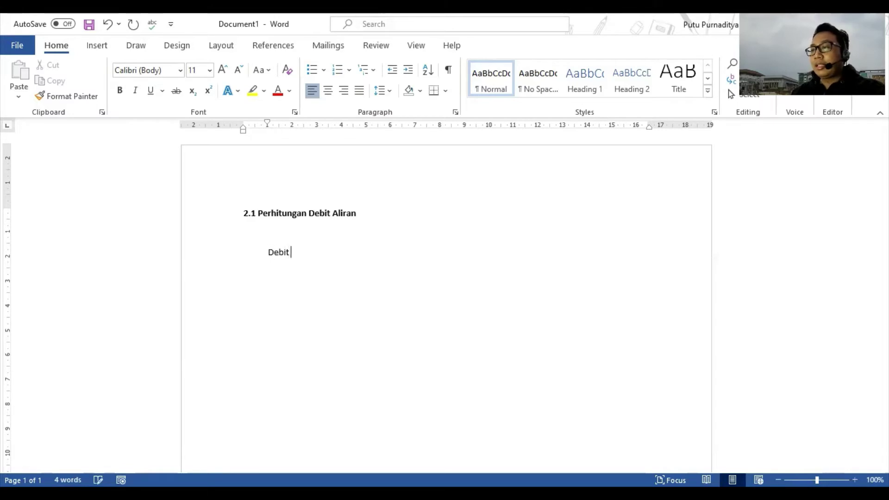
text(aliran di)
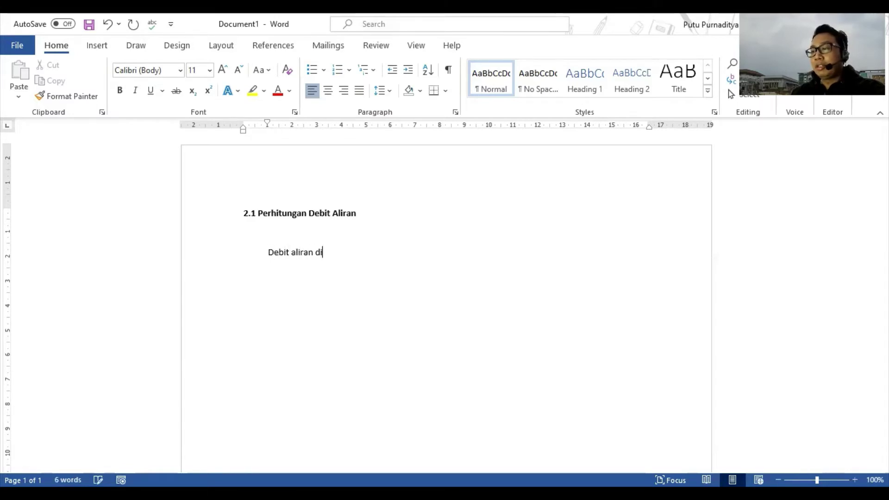
text(hitung dengan )
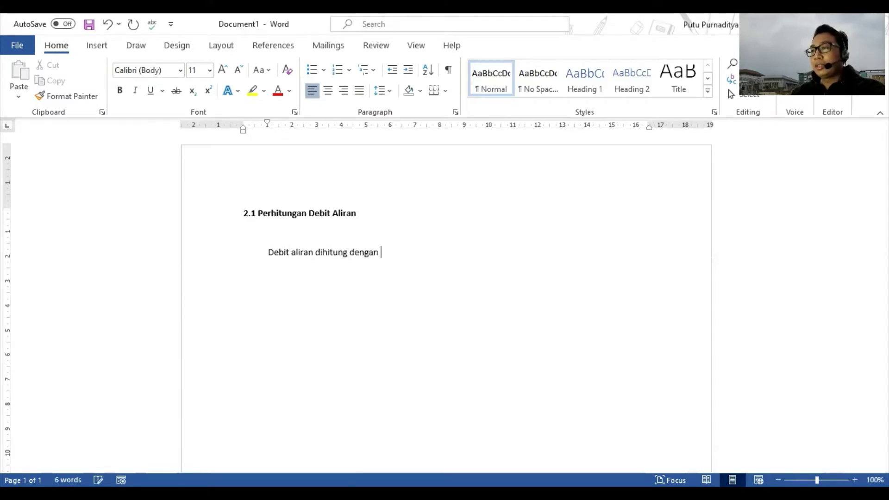
text(persamaan kon)
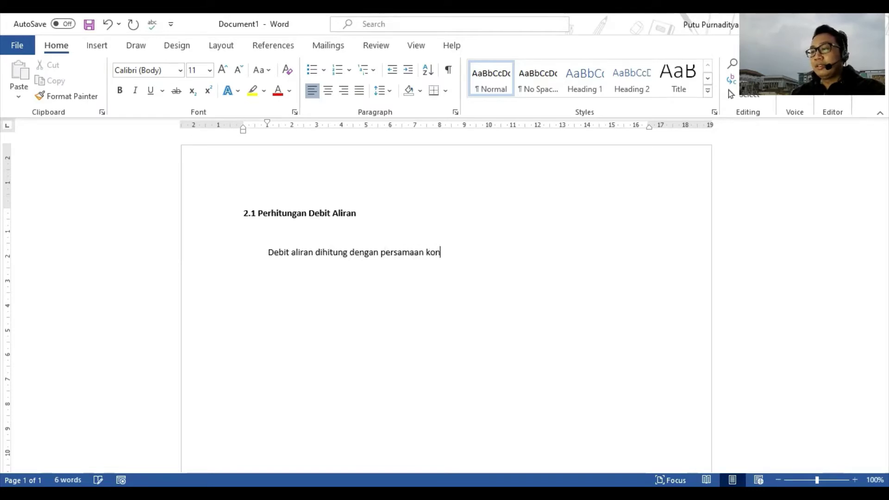
text(tinuitas)
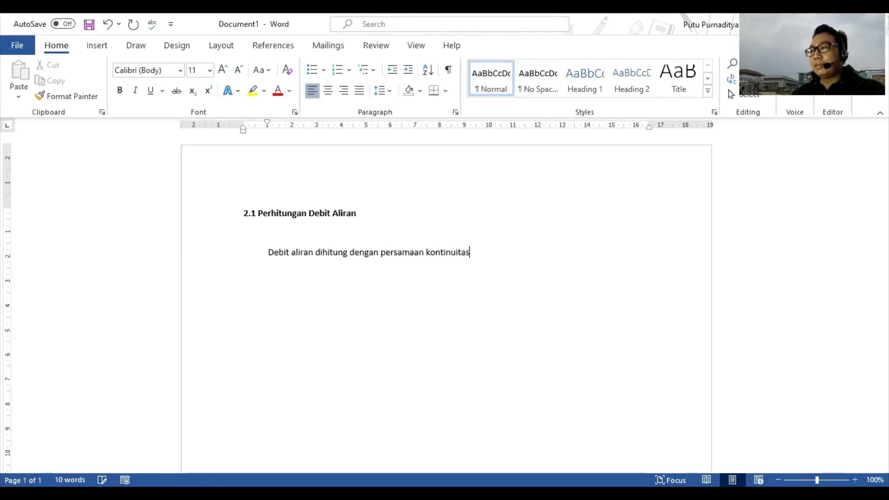
text( sebagai)
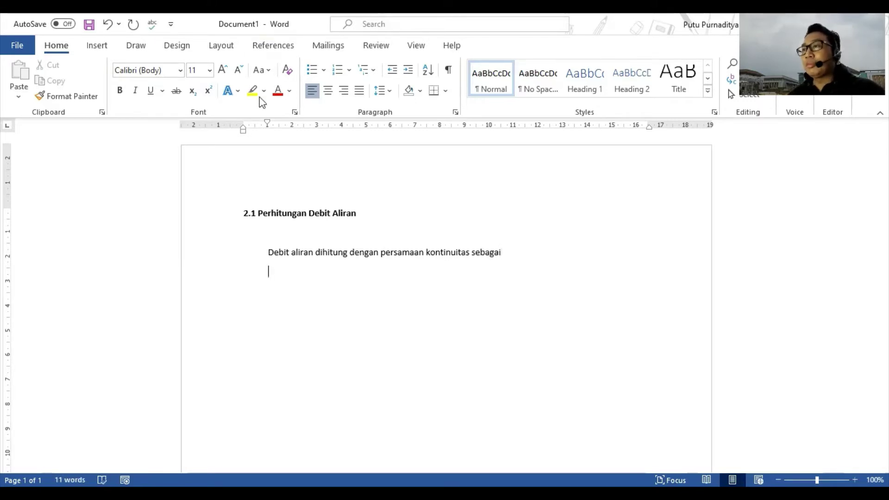
drag(267, 124, 266, 125)
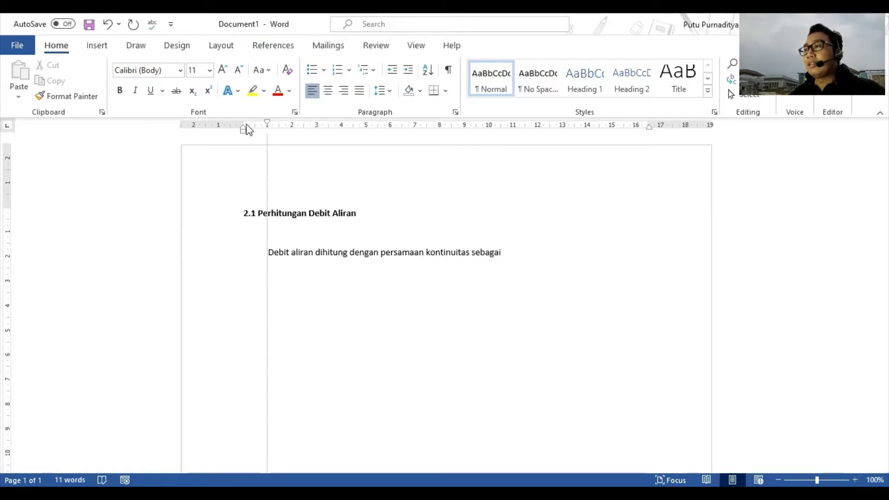
Replace the word "sebagai" at the end of the sentence with "dalam bentuk".
double_click(486, 252)
text(da)
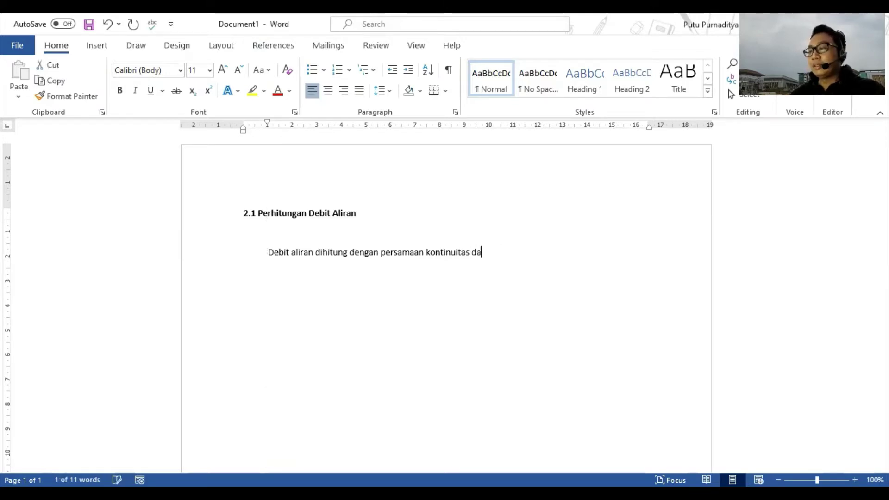
text(lam bentuk)
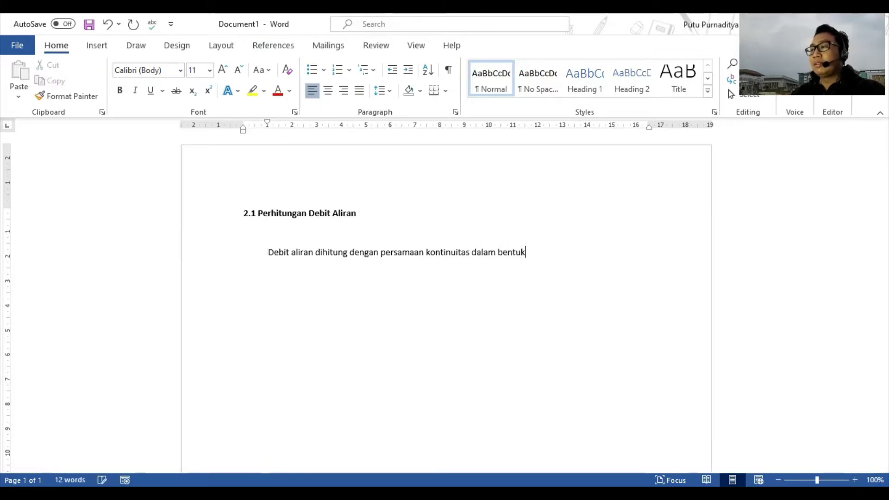
scroll(444, 301, down, 10)
scroll(406, 270, up, 10)
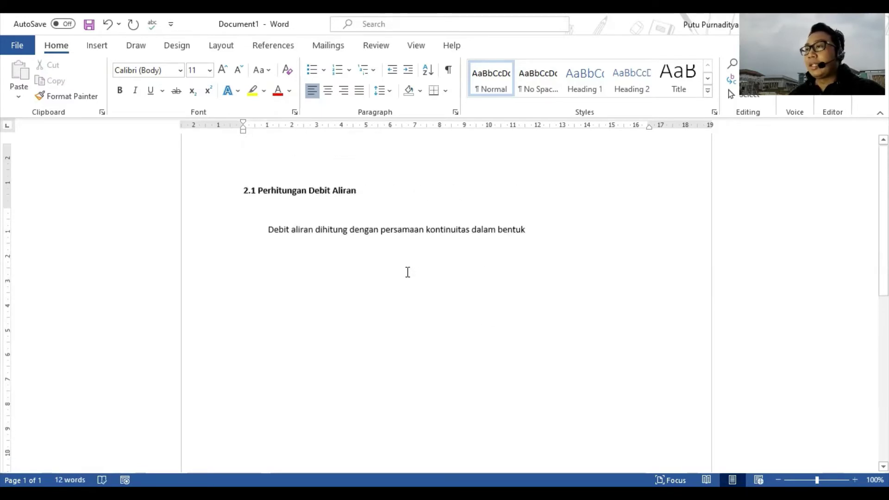
Reset the first-line indent of the empty line below the sentence to 0 and insert the equation Q = A × V there.
click(282, 271)
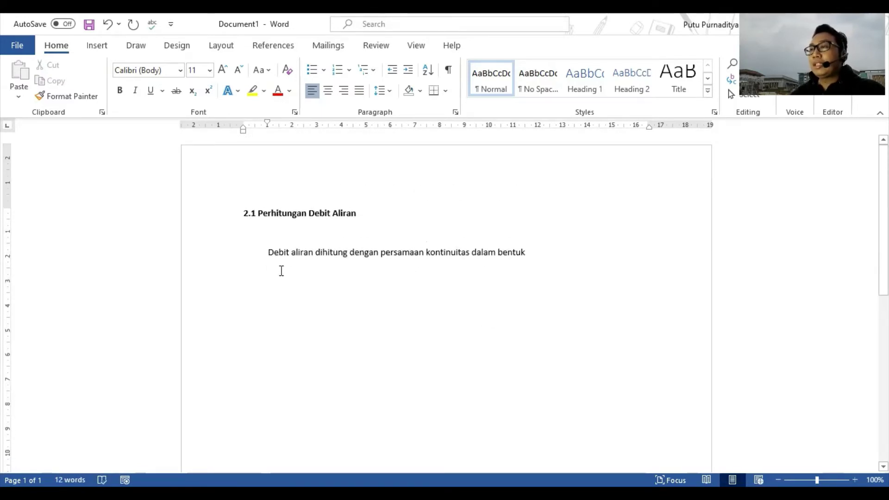
drag(268, 124, 243, 127)
click(98, 48)
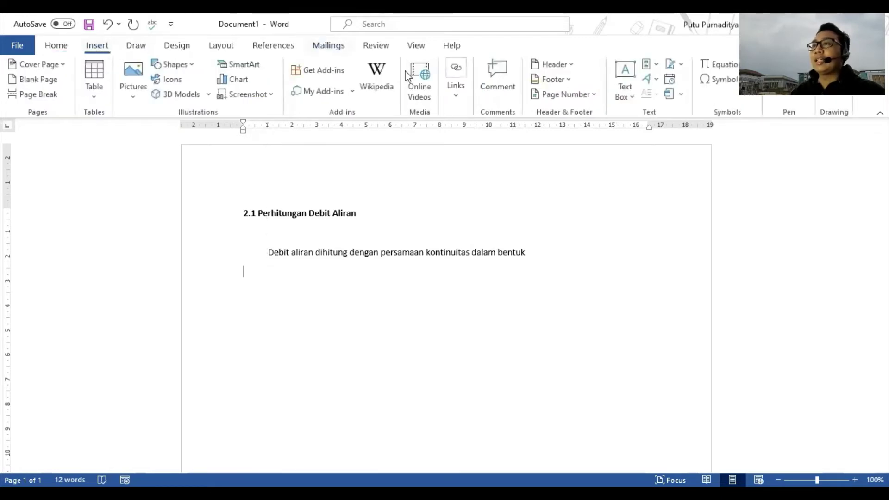
click(719, 65)
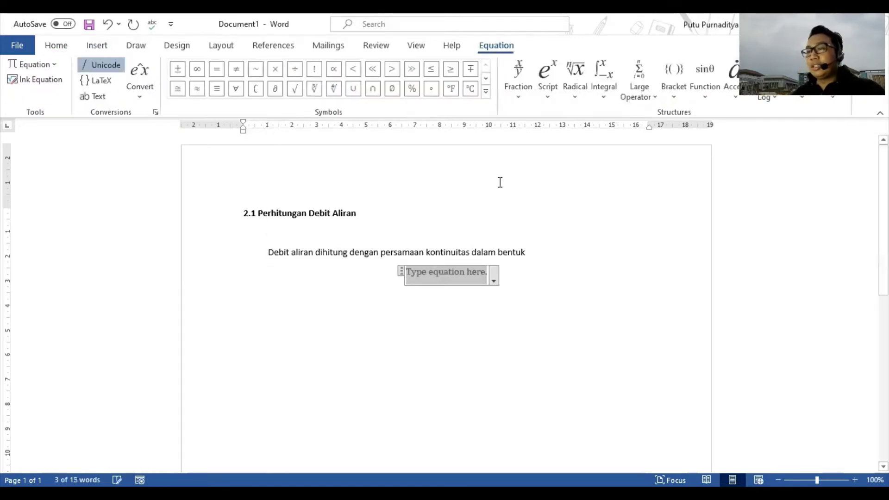
text(Q=A)
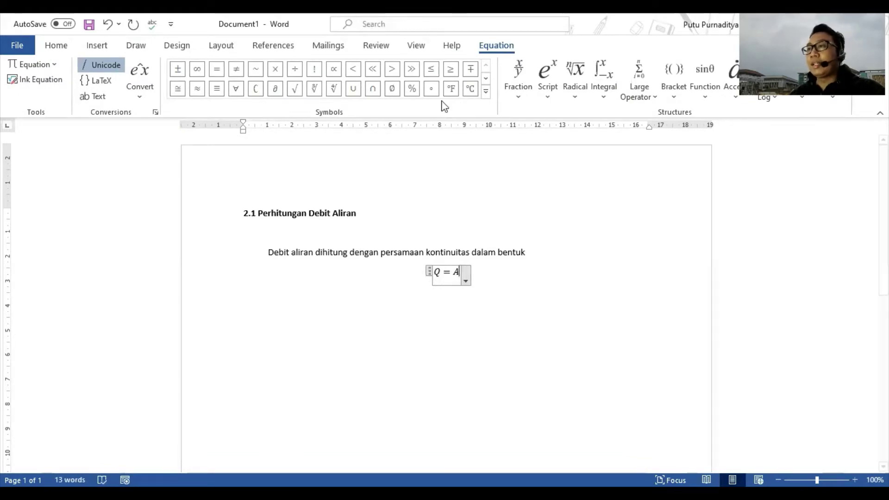
click(281, 75)
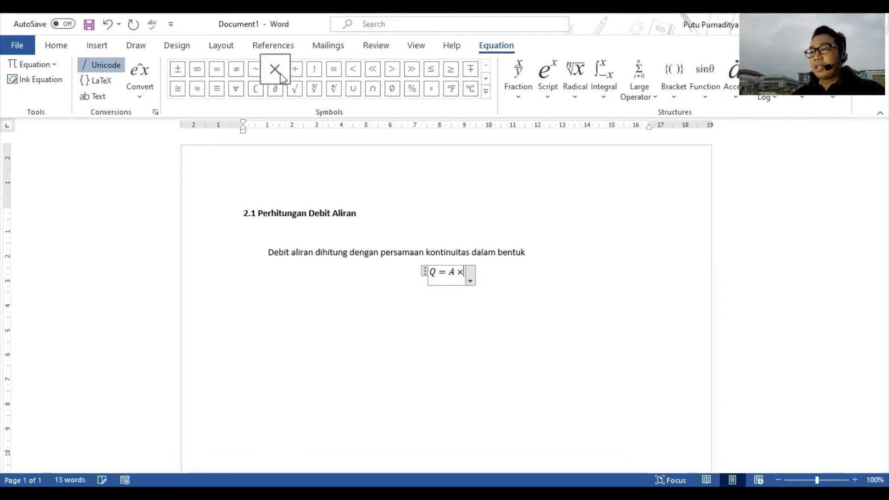
text(V)
key(Right)
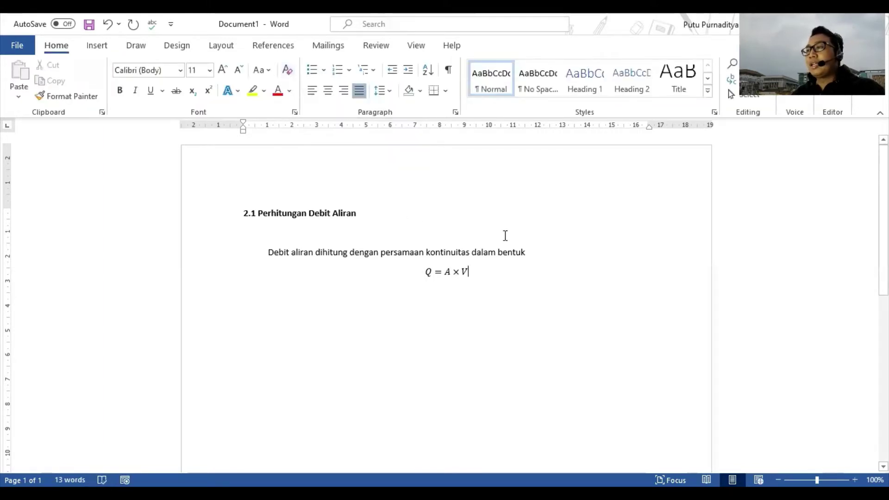
Left-align the equation line and add the equation number (2.1.1) after a wide tab gap on the same line.
key(ctrl+l)
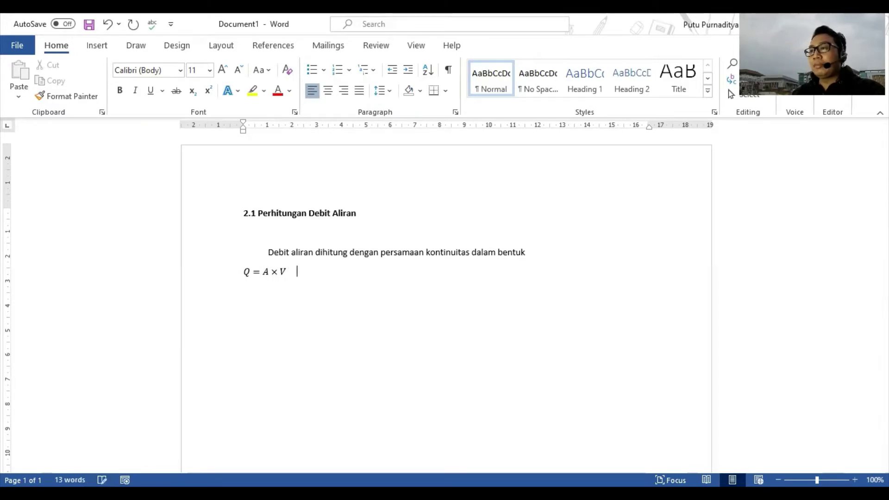
key(Tab)
key(Tab)
key(Tab)
key(Tab)
key(Tab)
key(Tab)
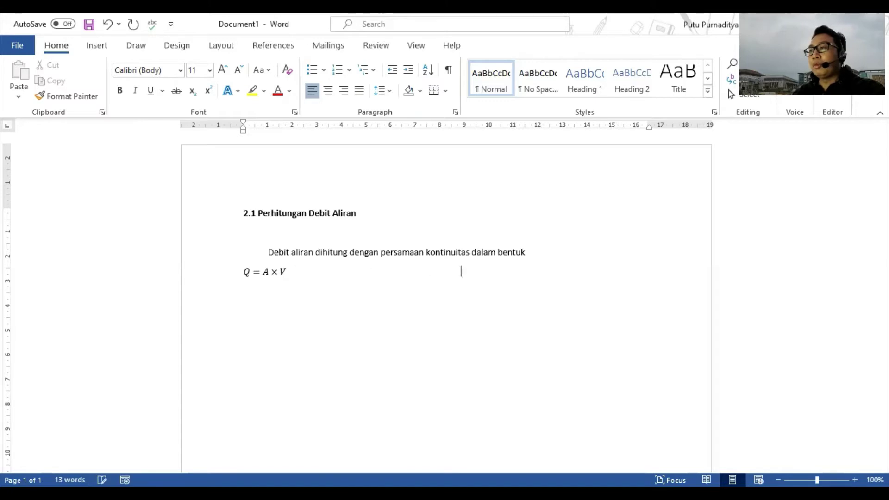
text(()
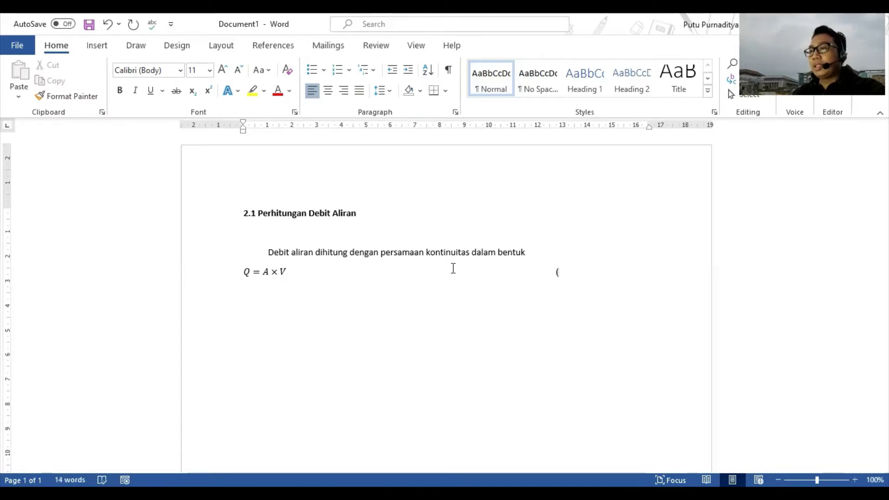
text(2.)
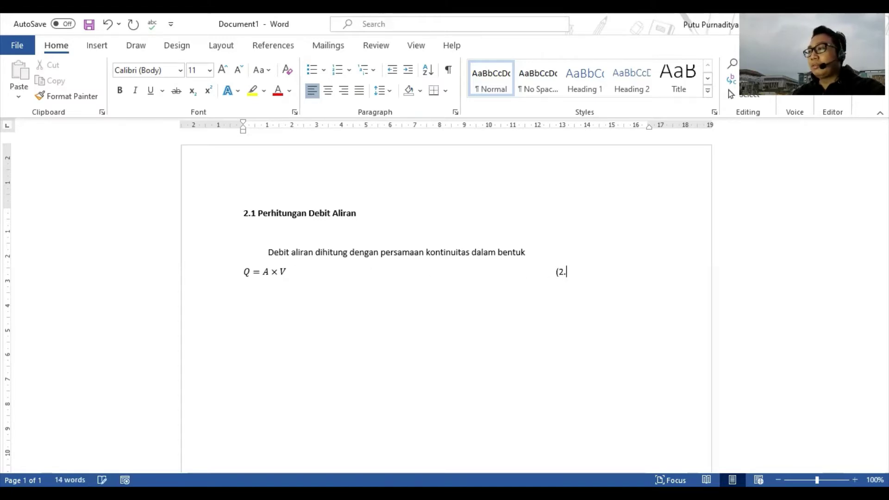
text(1)
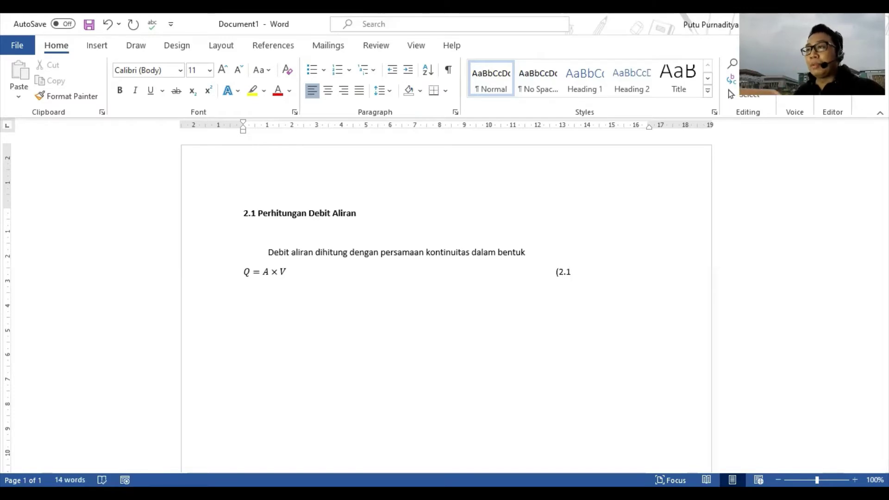
text(.1))
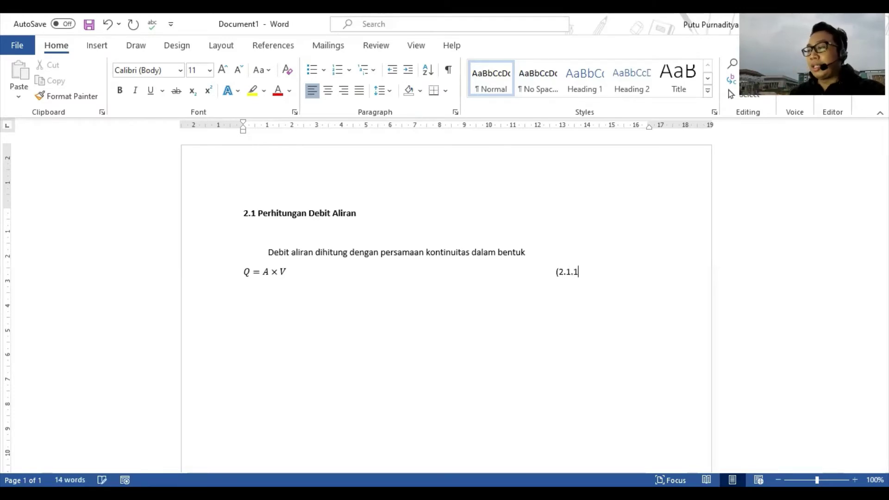
Shift the equation number (2.1.1) farther toward the right margin and start a new line below the equation.
key(Left)
key(Left)
key(Left)
key(Left)
key(Left)
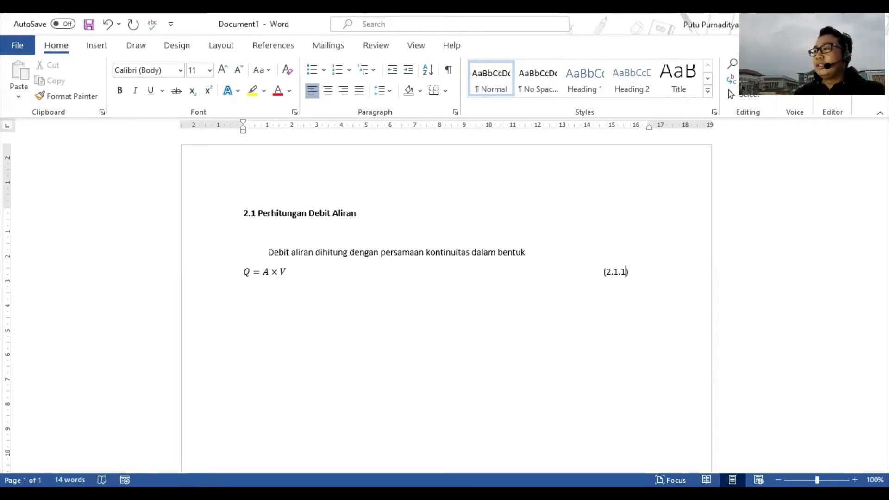
click(628, 272)
key(Return)
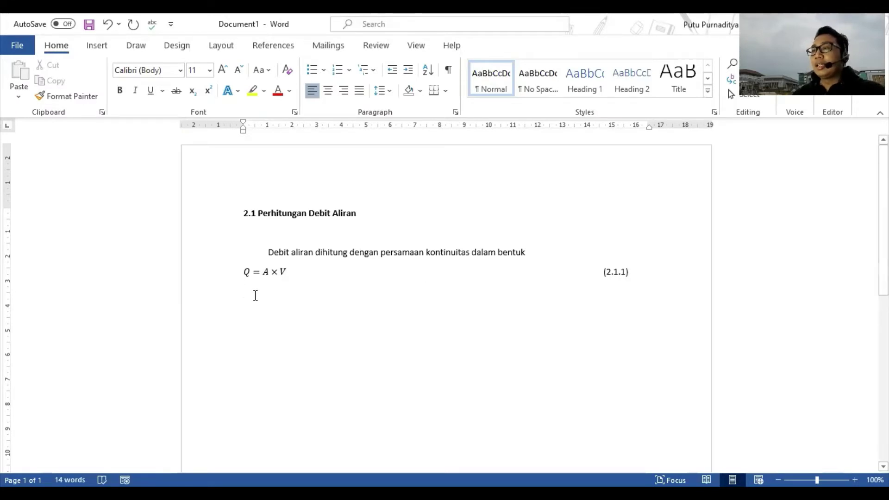
Add a line reading "Dengan" below equation (2.1.1) and start a new equation V = 1/n on the line beneath it.
text(dengan)
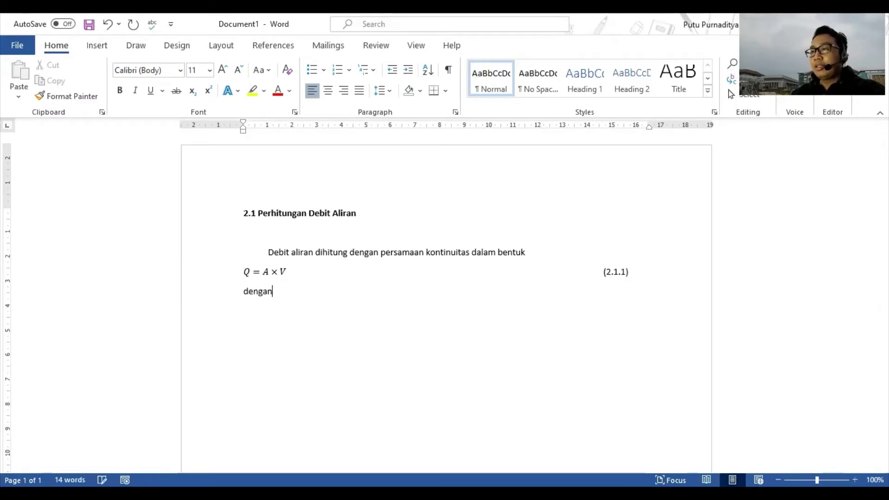
key(Return)
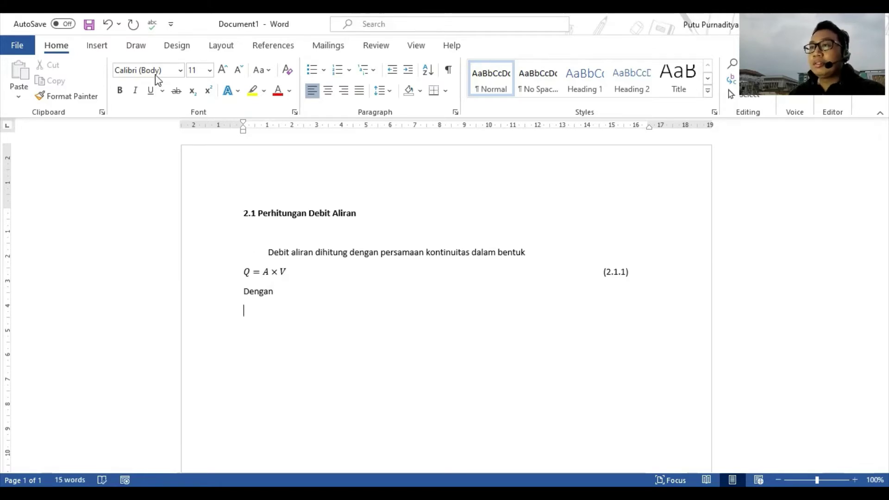
click(103, 50)
click(719, 59)
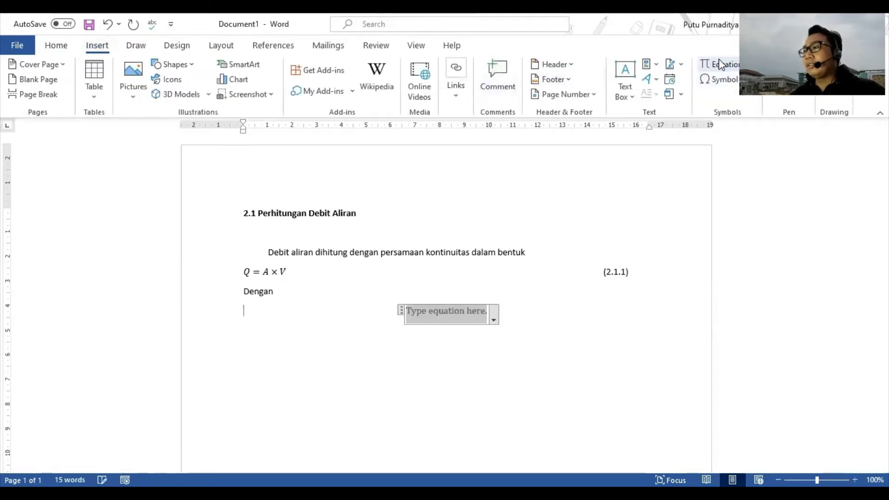
text(V=)
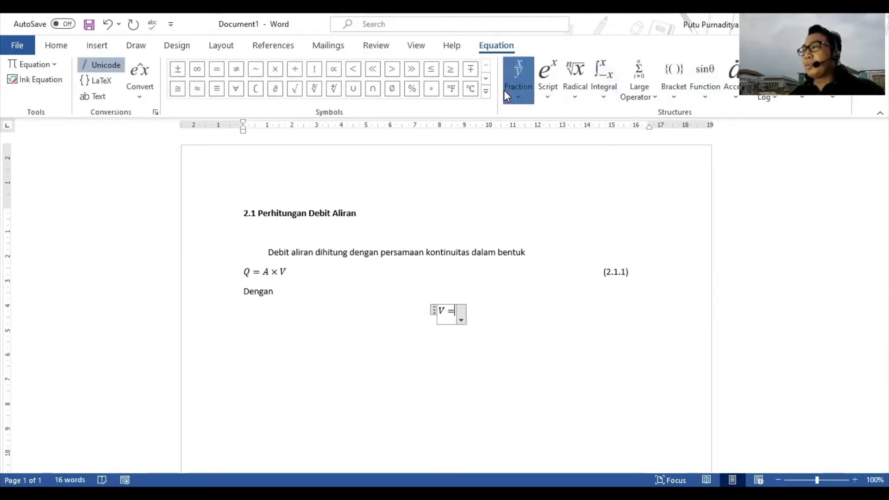
text(1/)
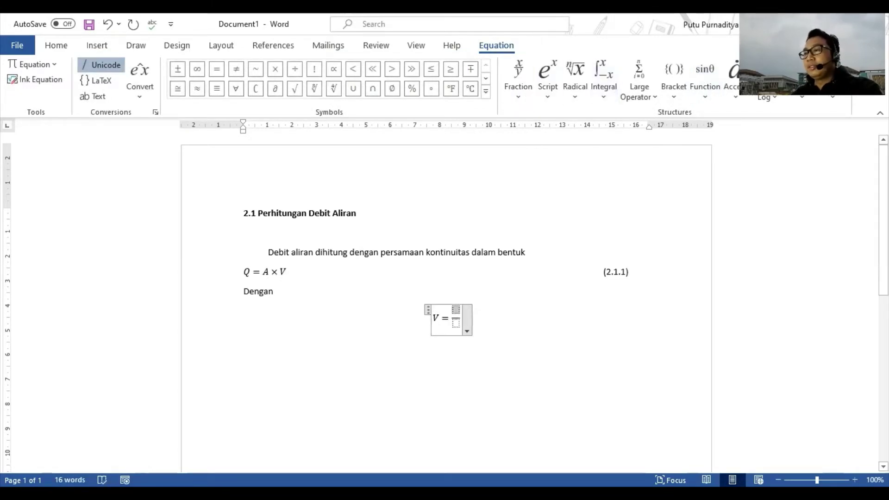
text(n)
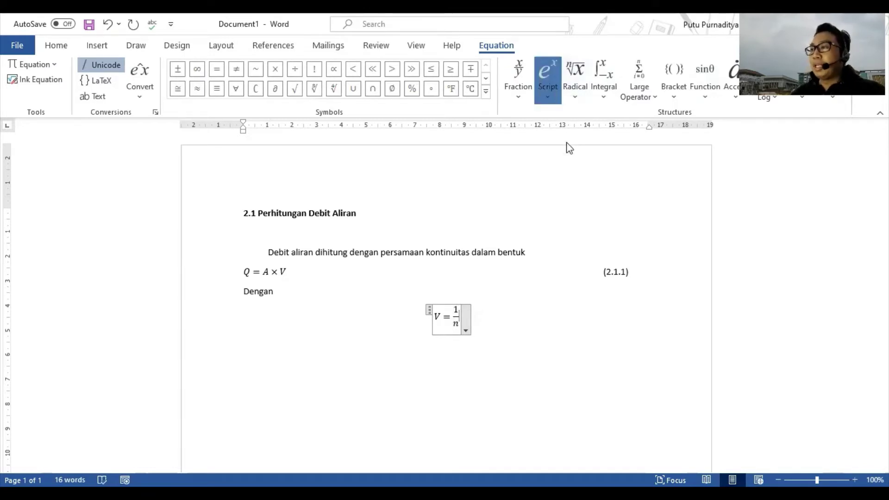
Extend the velocity equation with R raised to the fraction 2/3.
text(R^)
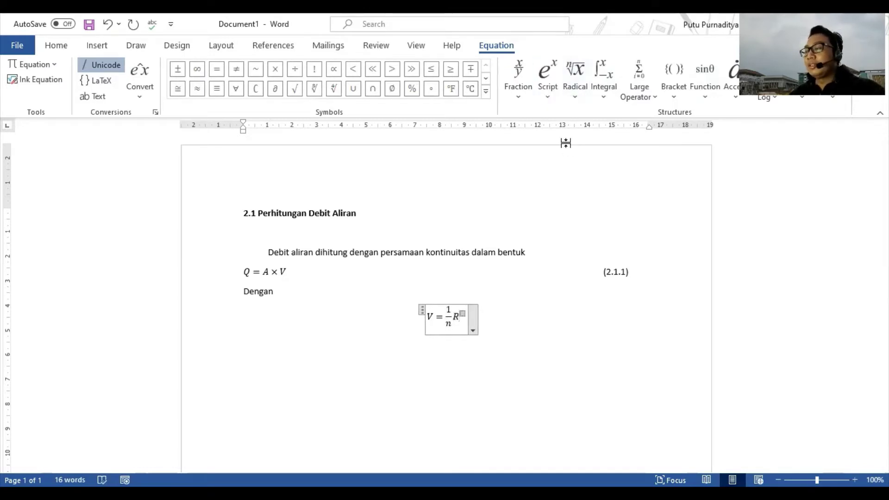
click(523, 91)
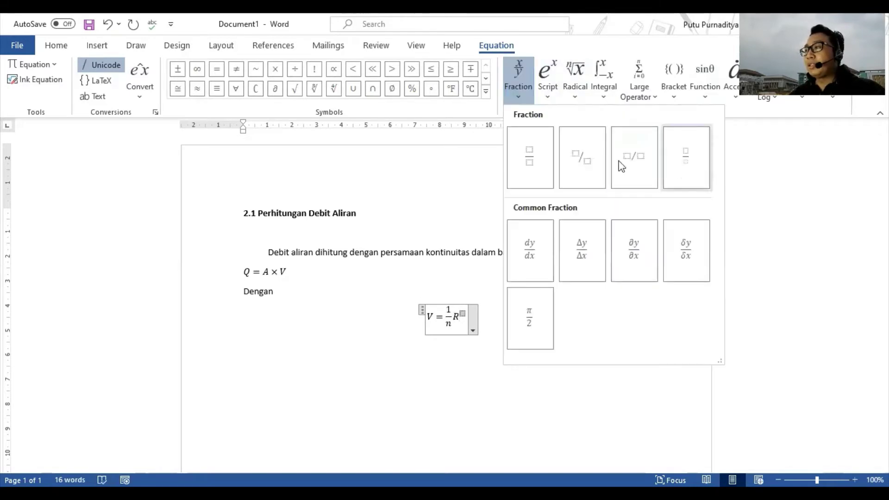
click(533, 160)
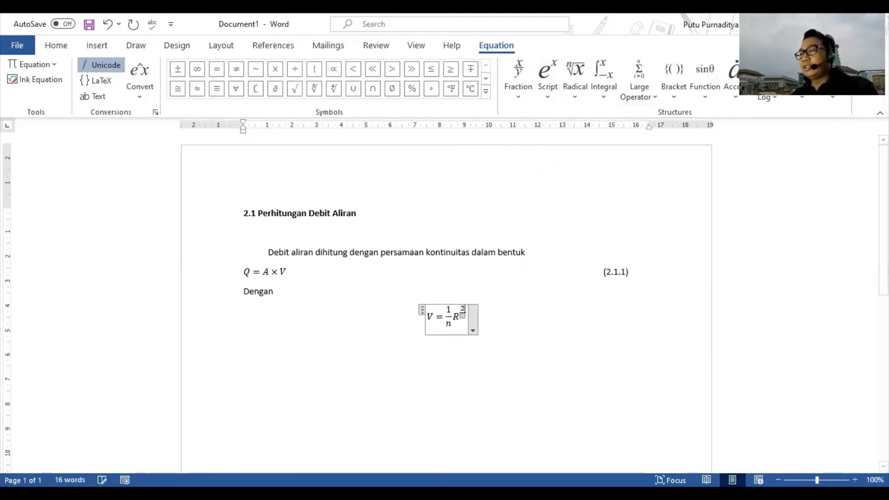
text(2)
key(Down)
text(3)
key(Right)
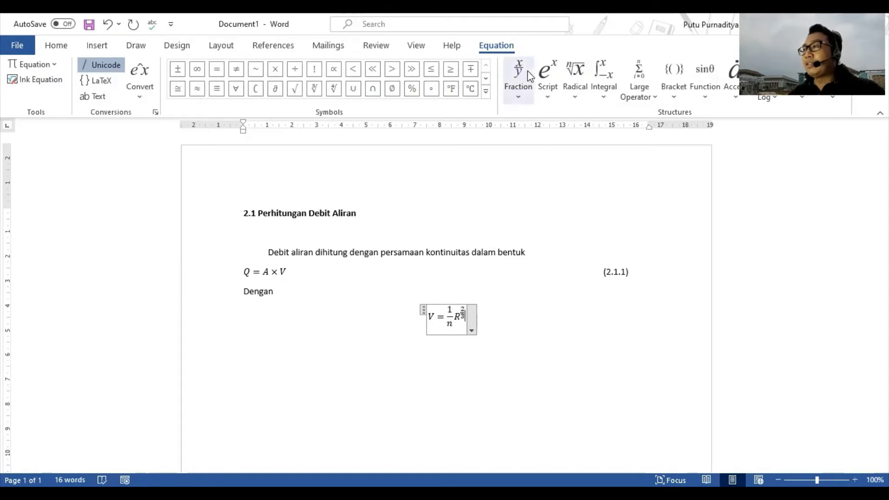
click(549, 88)
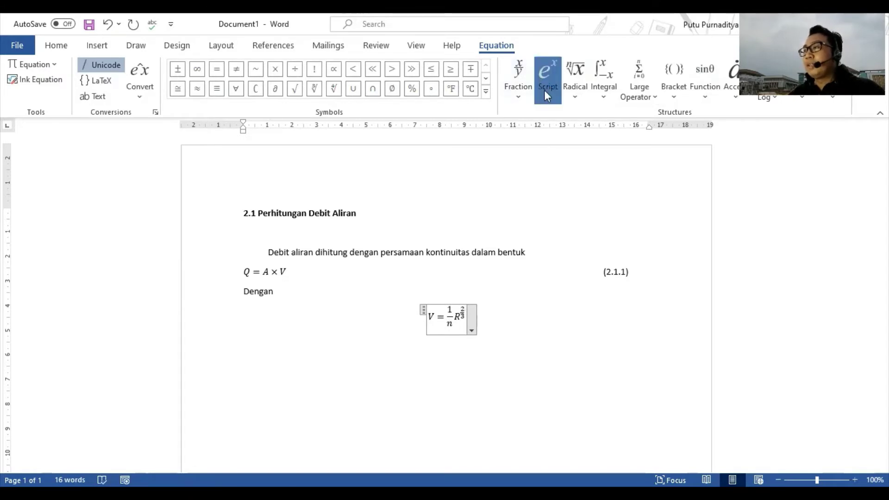
click(605, 164)
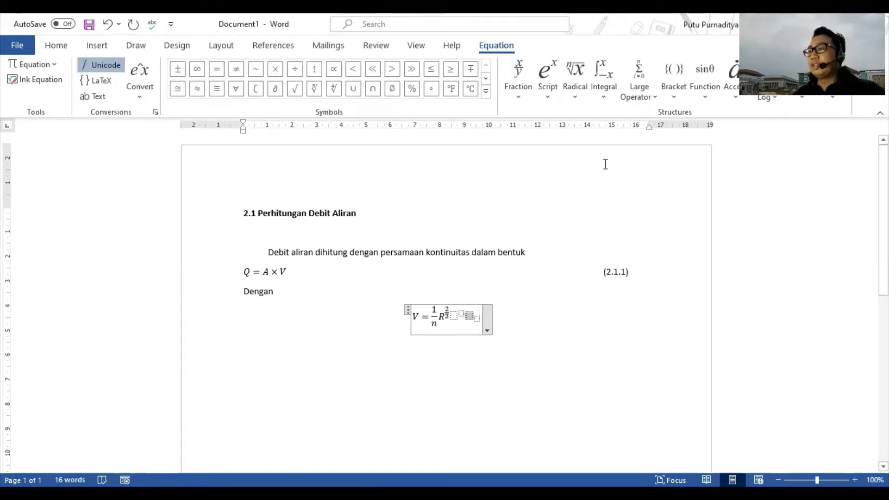
key(BackSpace)
key(BackSpace)
key(BackSpace)
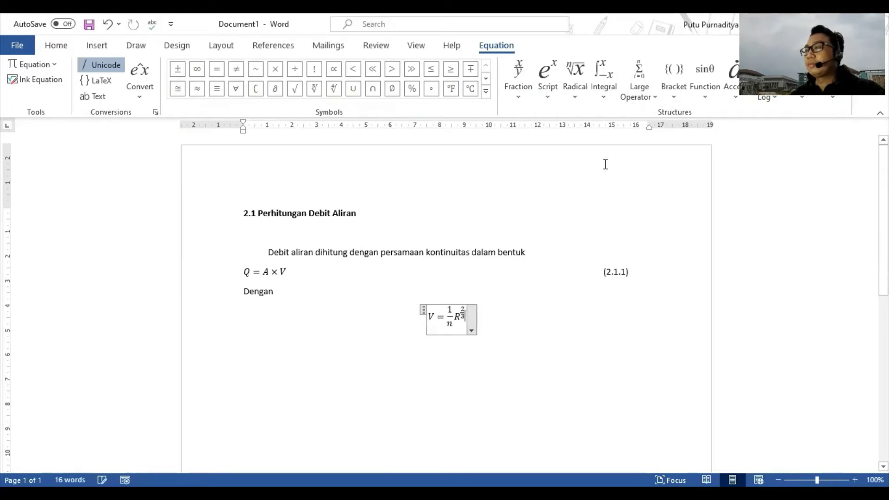
Append S with subscript o and exponent 2 to the velocity equation using a superscript structure.
click(548, 76)
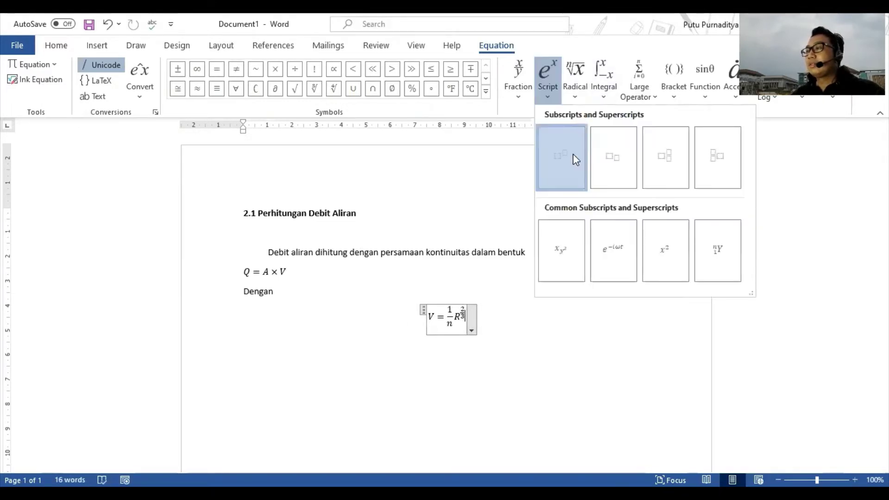
click(549, 174)
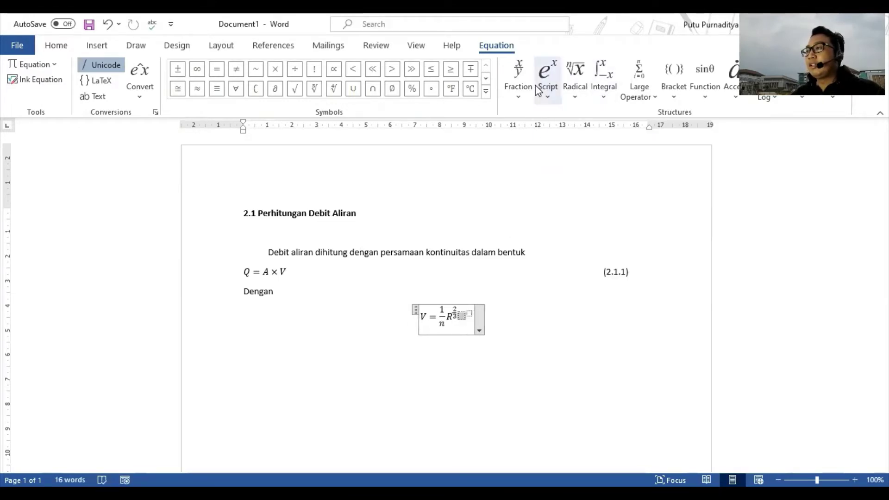
text(S_o)
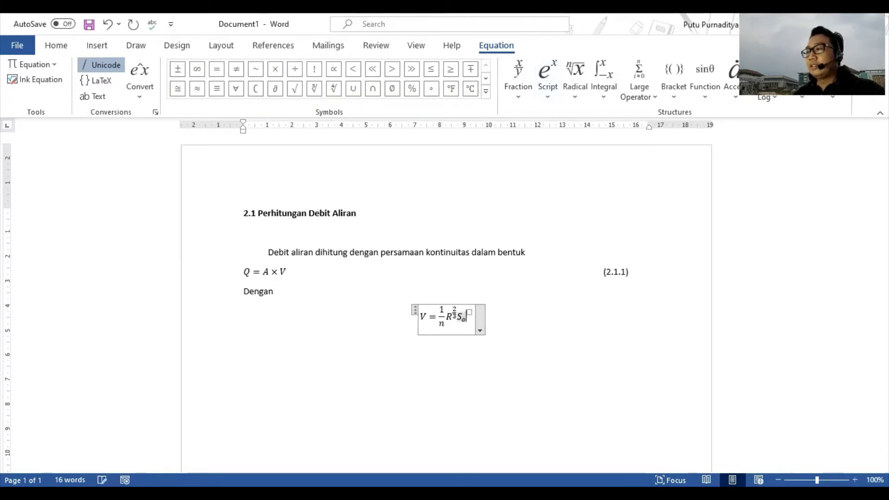
key(Right)
text(2)
key(Right)
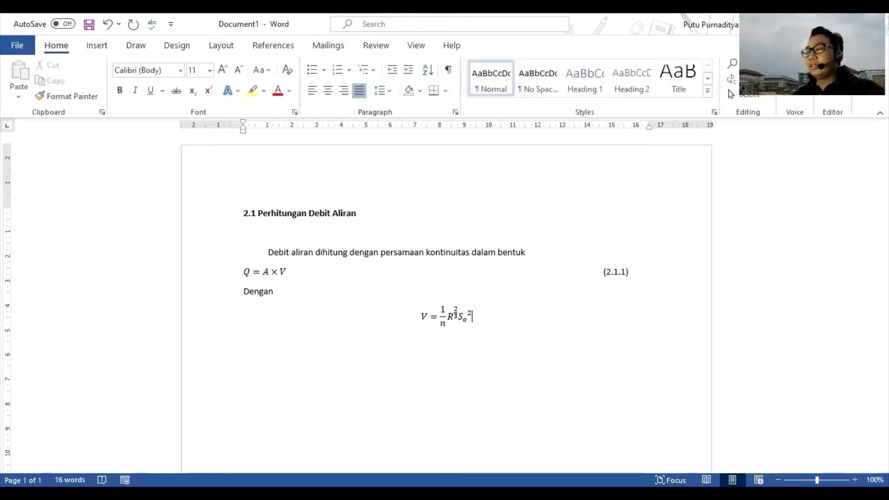
Replace the exponent of S with the fraction 1/2.
key(Left)
key(Left)
key(BackSpace)
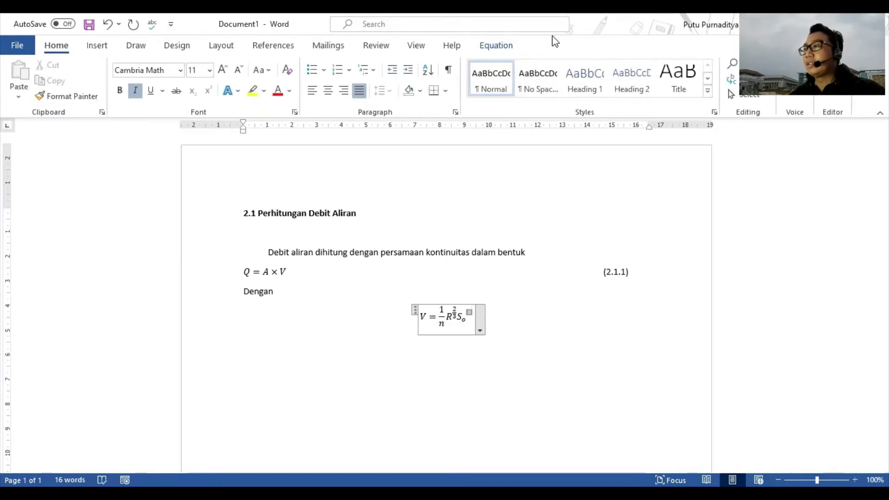
click(510, 47)
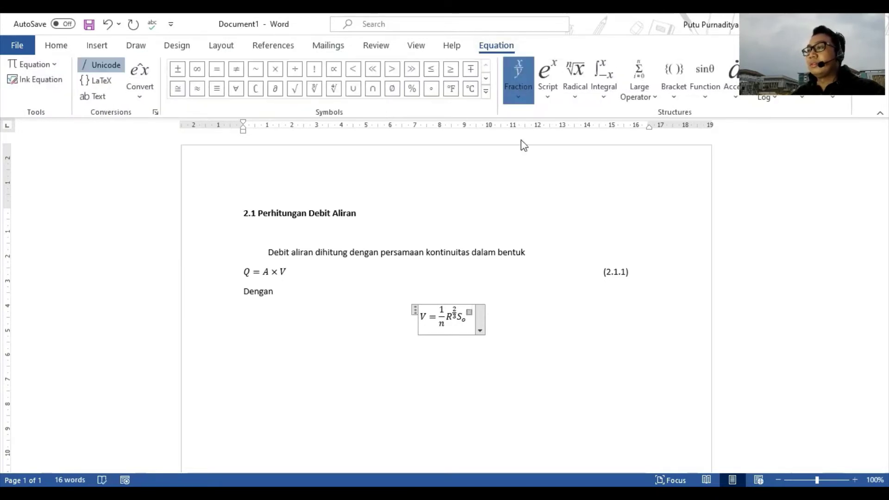
text(1/2))
key(Down)
text(2)
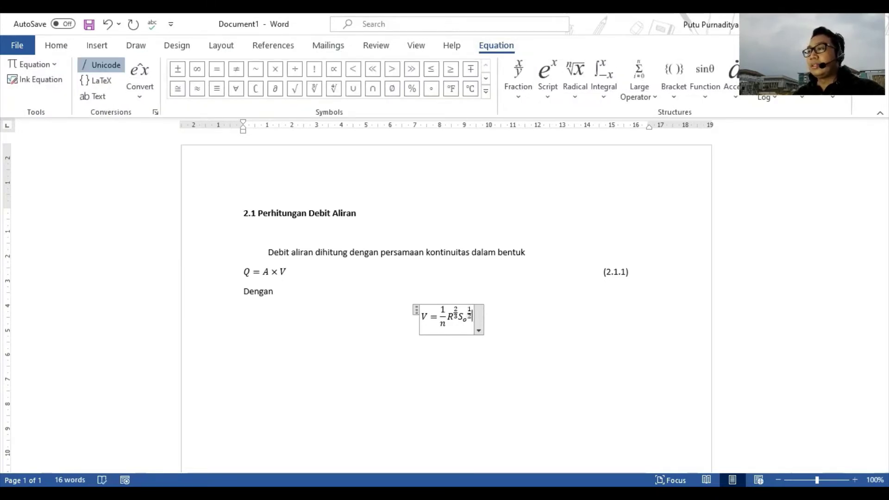
Left-align the velocity equation and add the number (2.1.2) after a wide tab gap, lined up beneath (2.1.1).
key(Right)
key(Left)
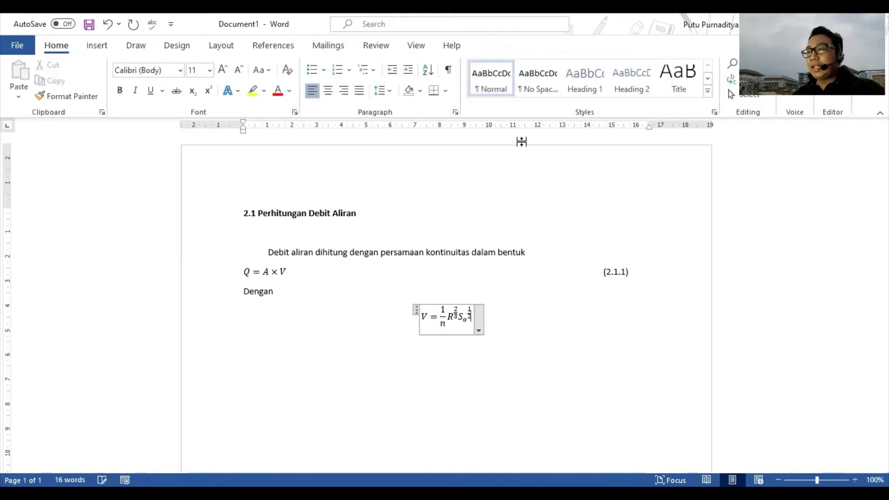
key(Left)
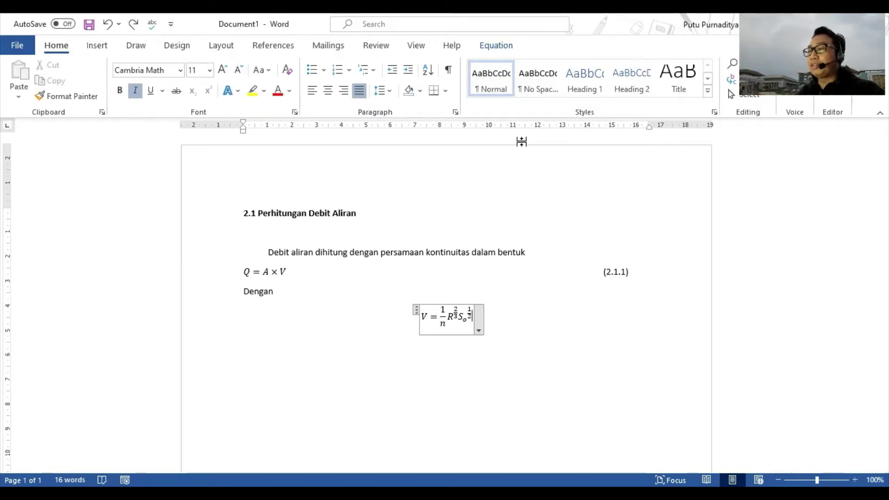
key(Right)
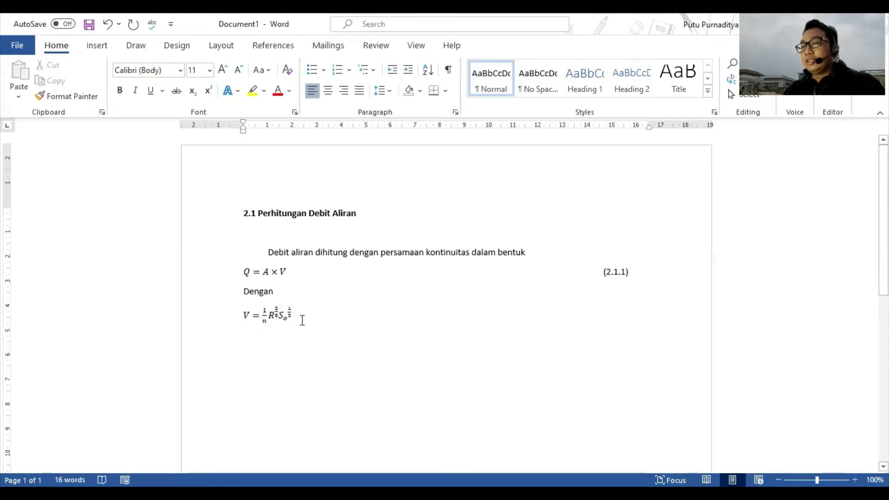
key(Tab)
key(Tab)
key(Tab)
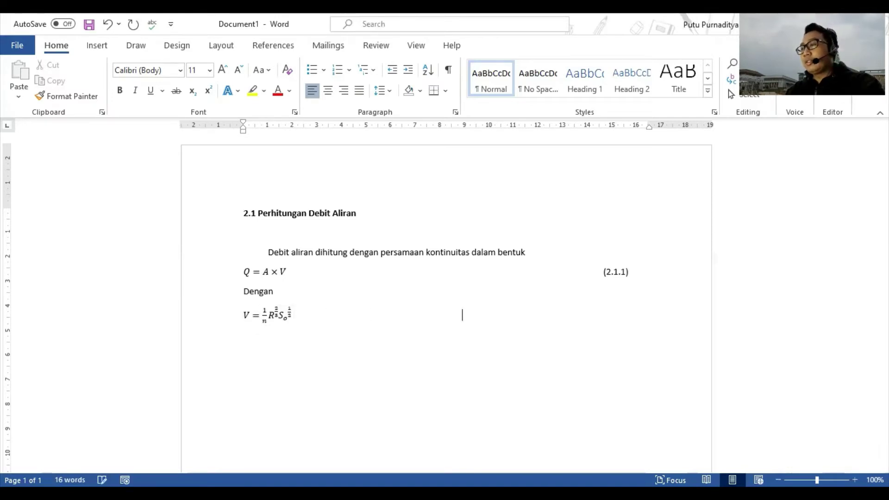
key(Tab)
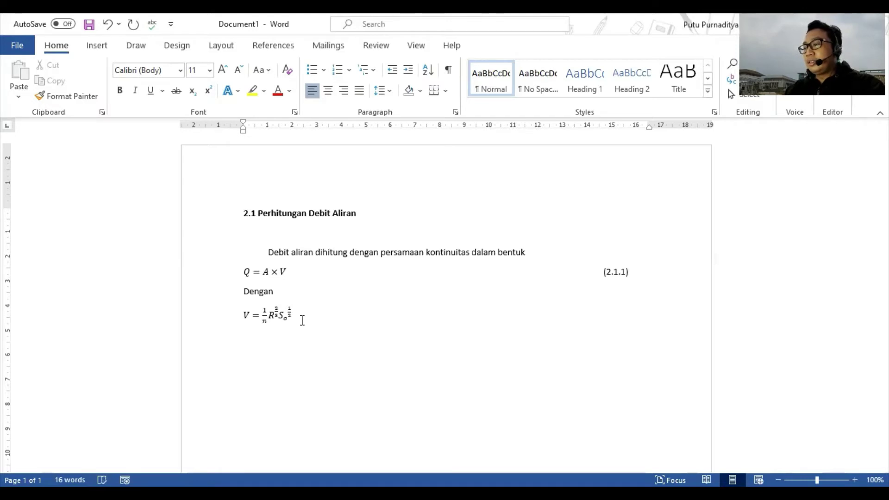
text(()
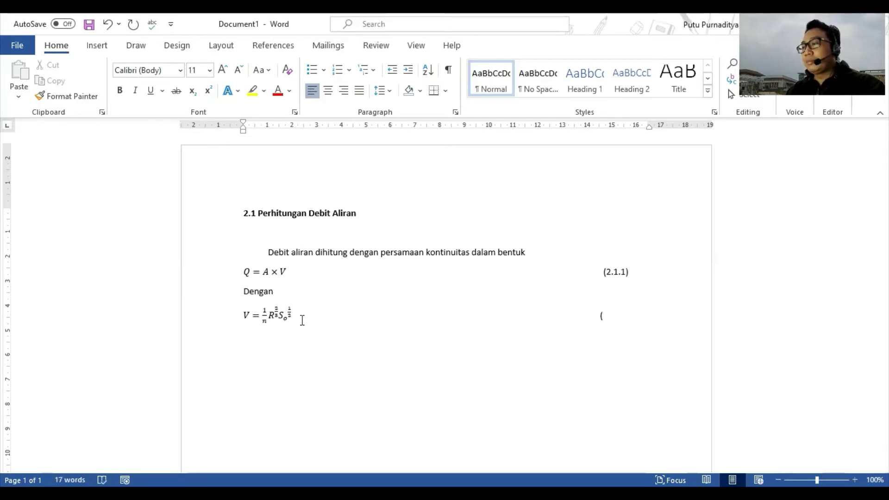
text(2.1)
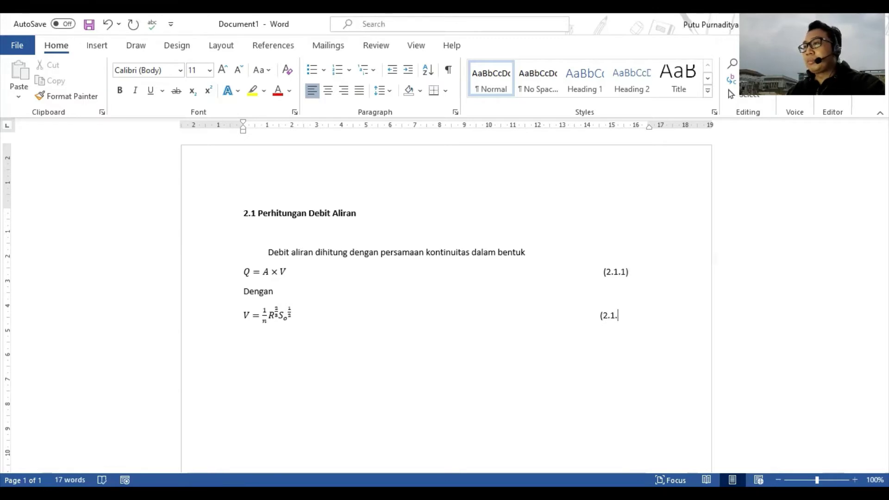
text(.2))
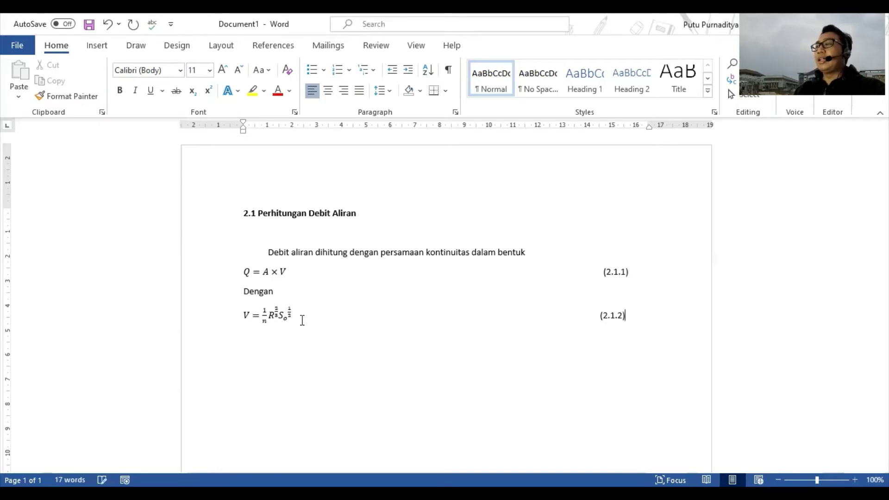
click(601, 317)
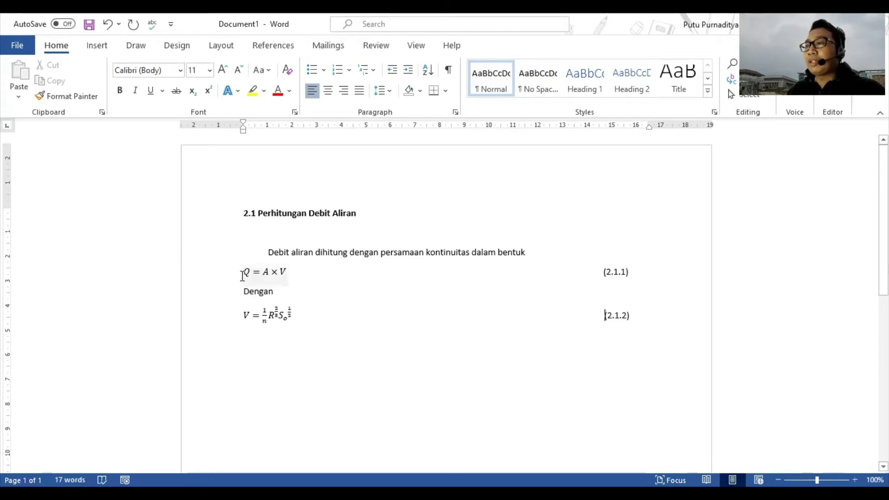
Delete both numbered equations with the "Dengan" line between them, and reset the empty line's first-line indent to 0.
drag(244, 271, 689, 335)
key(Delete)
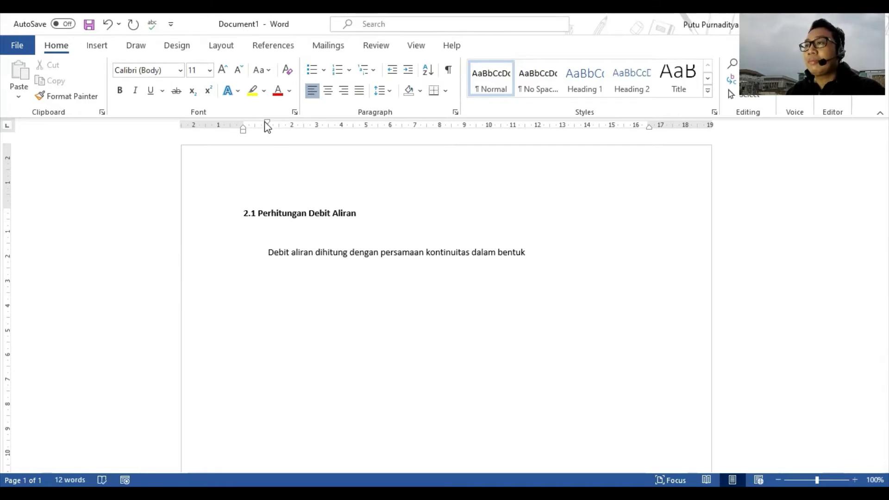
drag(267, 126, 244, 124)
Insert a table with three columns and one row below the introductory sentence.
click(96, 45)
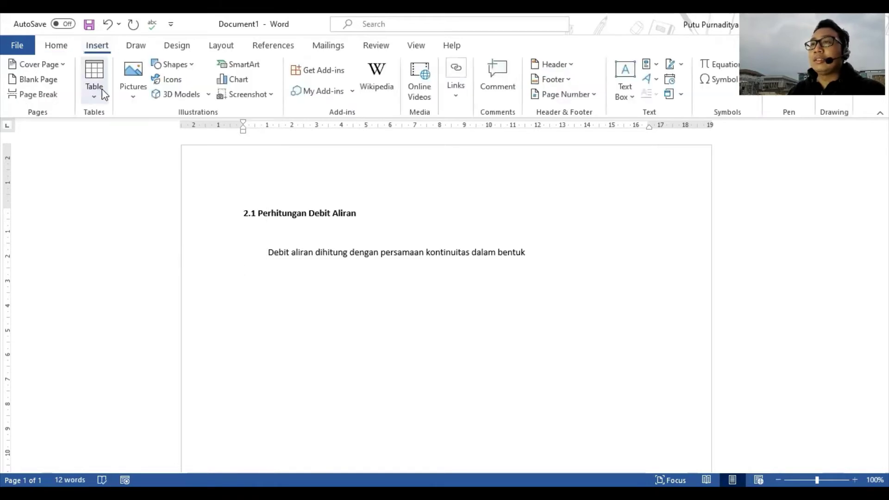
click(102, 105)
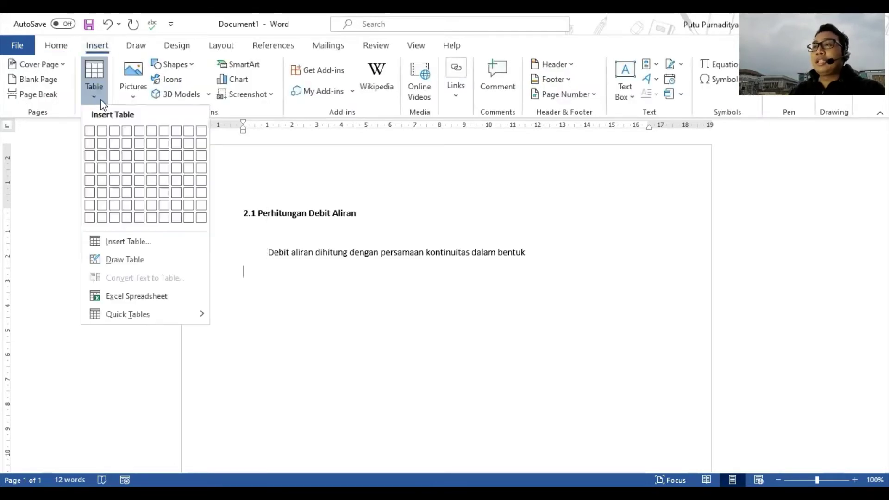
click(115, 133)
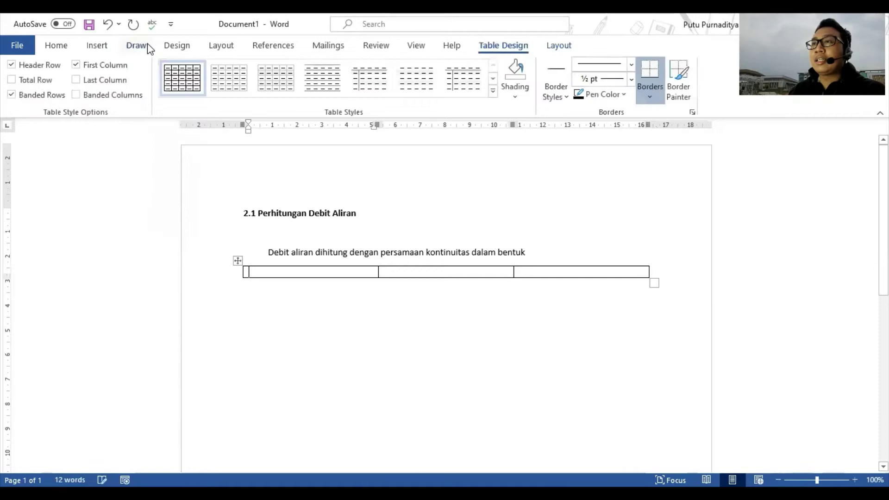
Set the document's paper size to A4 (21 cm x 29.7 cm).
click(107, 46)
click(220, 46)
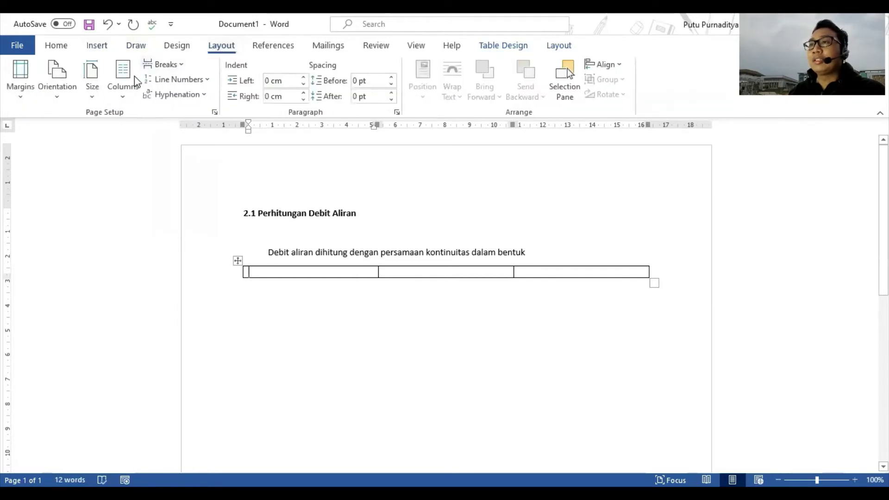
click(99, 88)
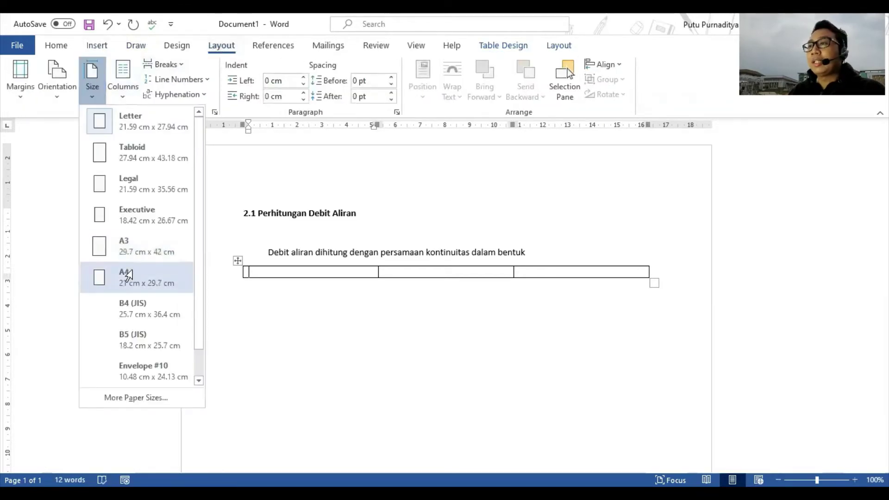
click(127, 276)
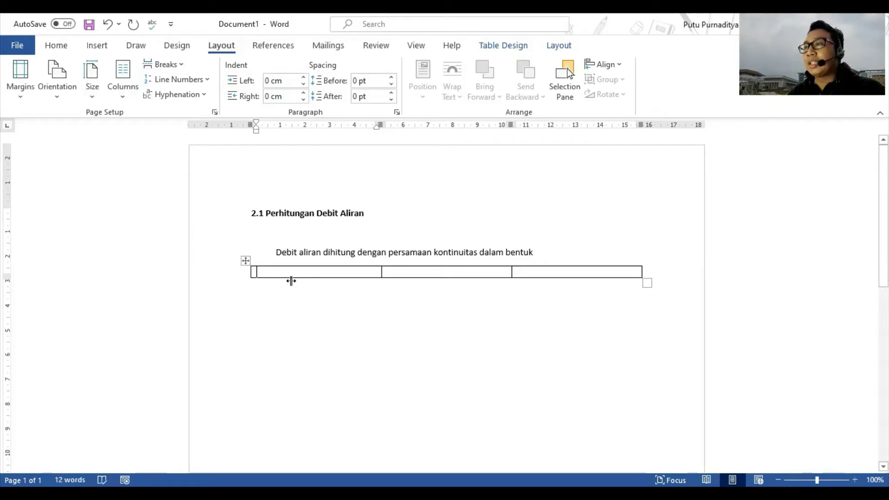
Narrow the table's first column and its third column, the latter to about 1.66 cm, giving the middle column the remaining width.
drag(295, 281, 295, 281)
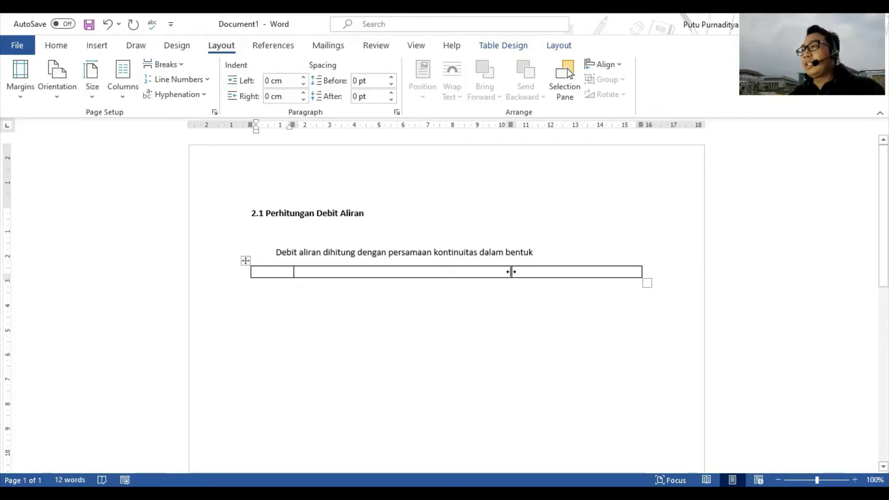
drag(513, 272, 598, 277)
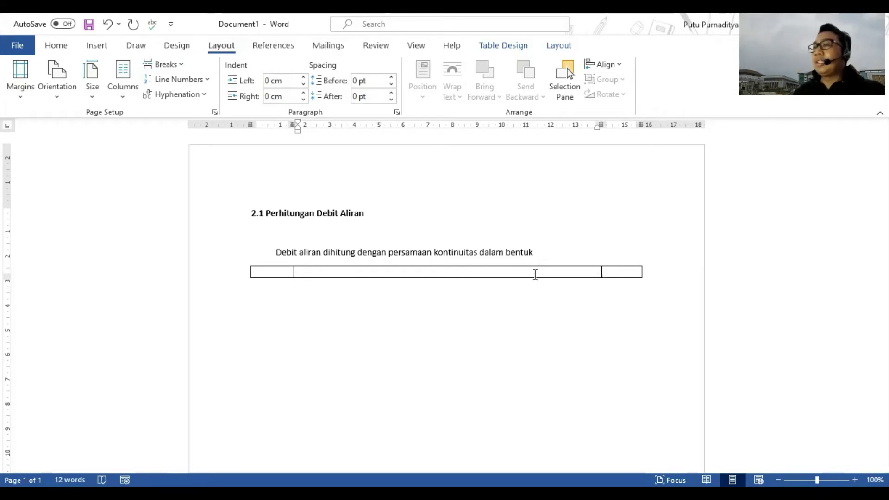
key(Left)
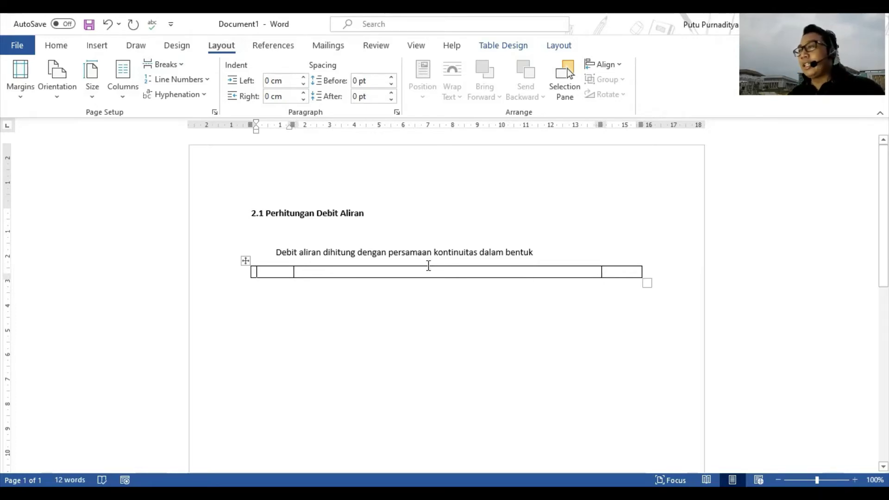
Insert the equation Q = A × V in the middle cell of the table.
click(430, 273)
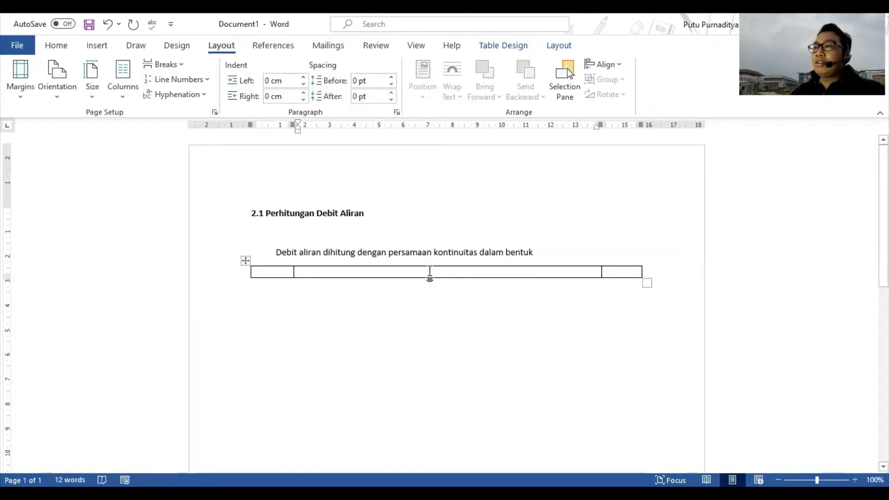
click(113, 48)
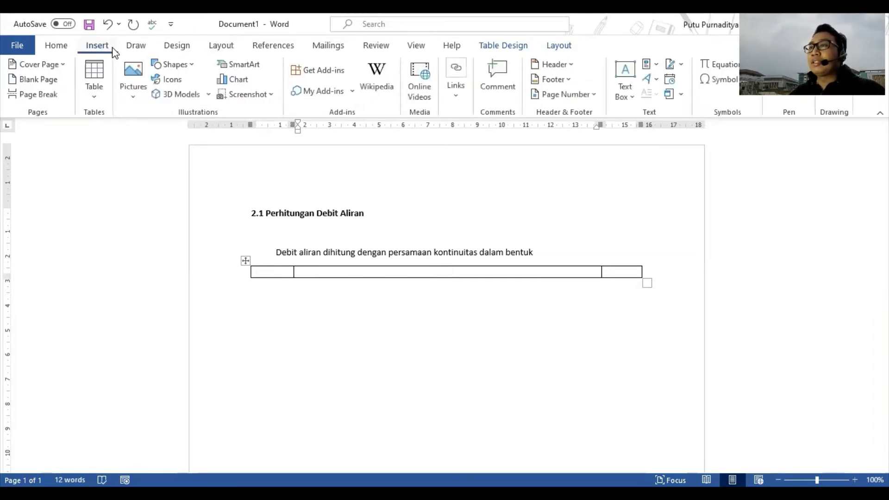
click(720, 65)
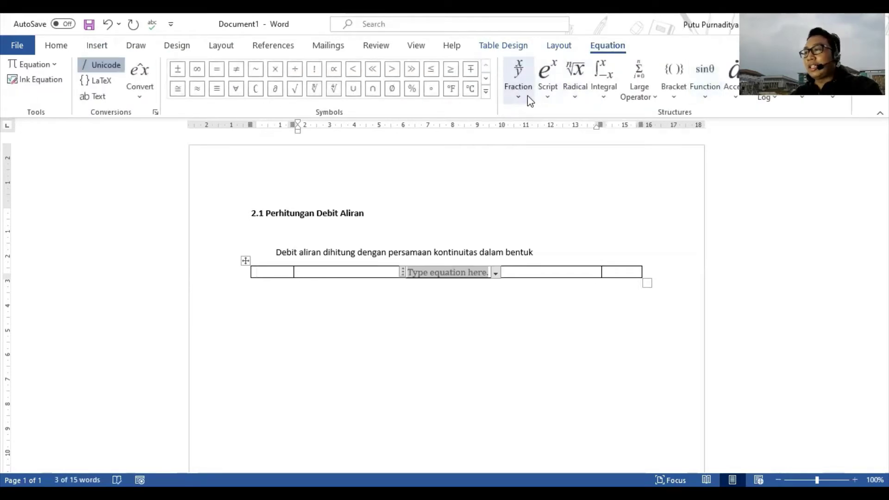
text(Q = )
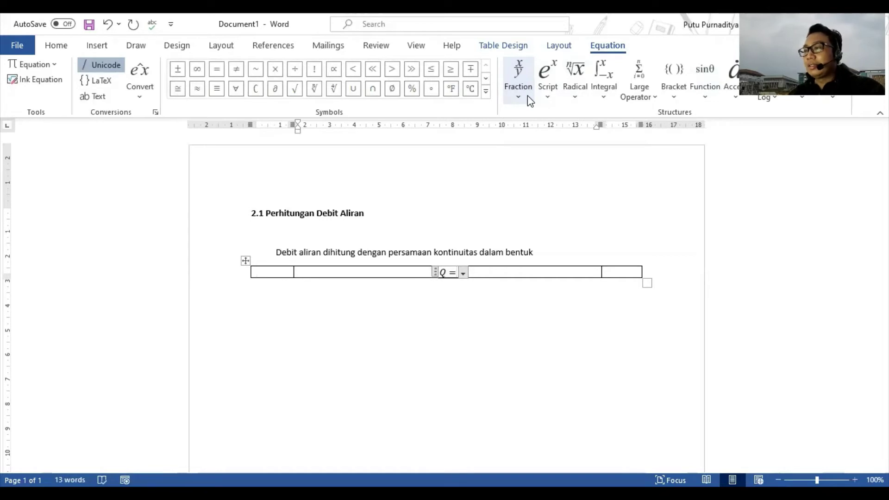
text(A)
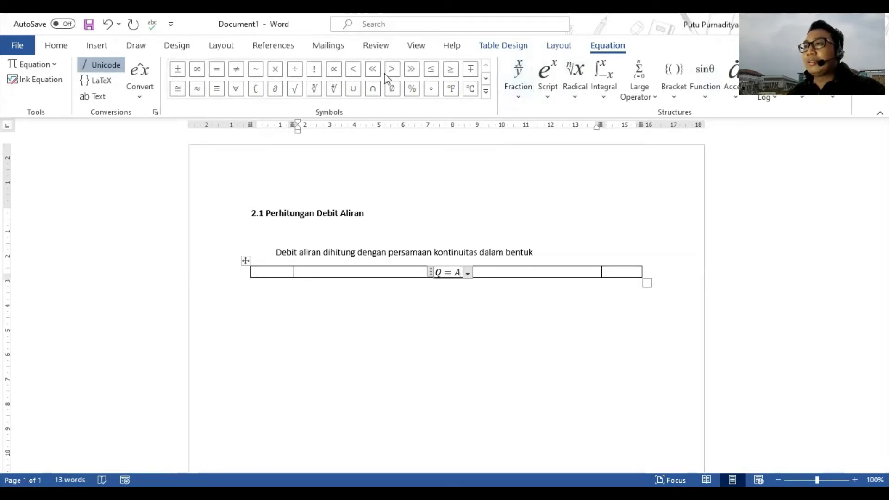
click(280, 72)
text(V)
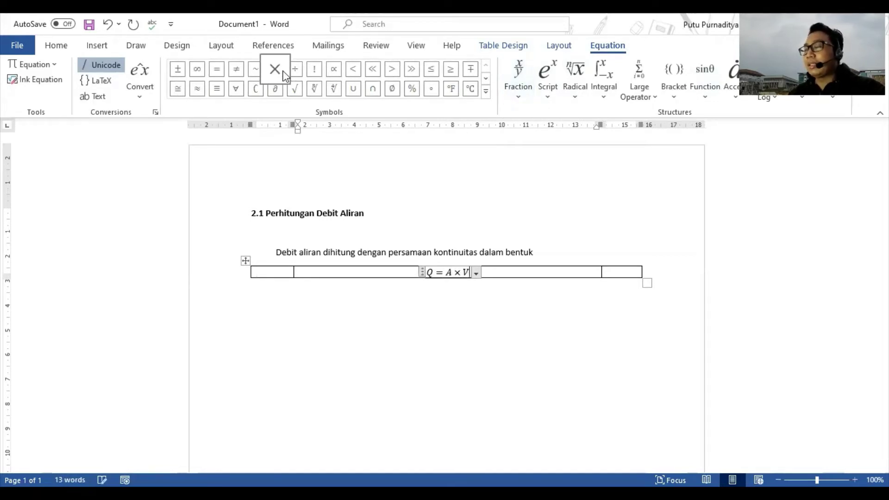
Enter the equation number 2.1.1 in the third cell of the table.
click(621, 272)
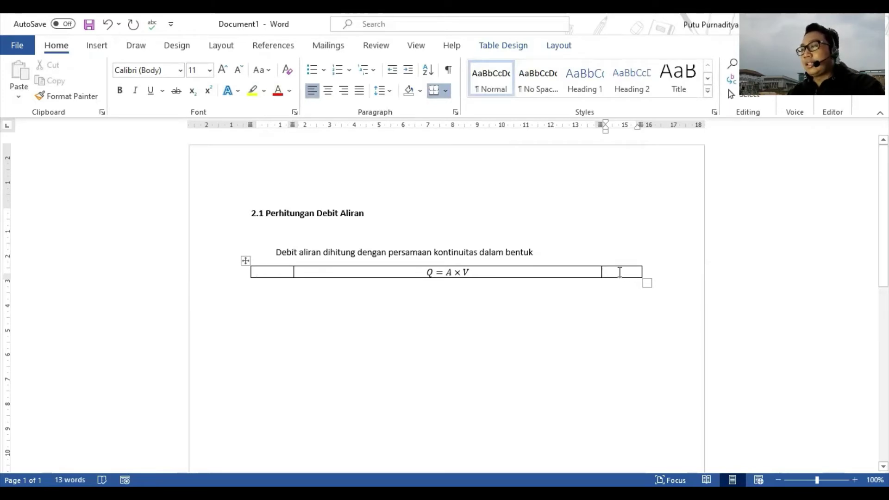
text(2.1)
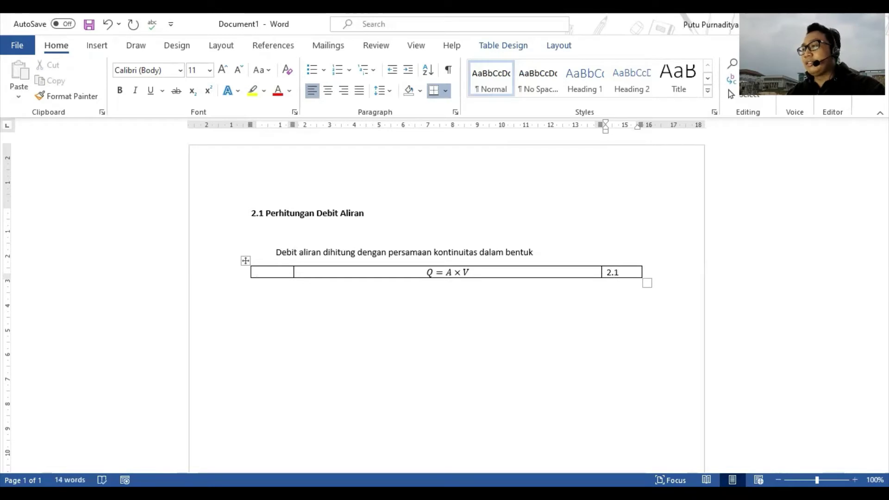
text(.1)
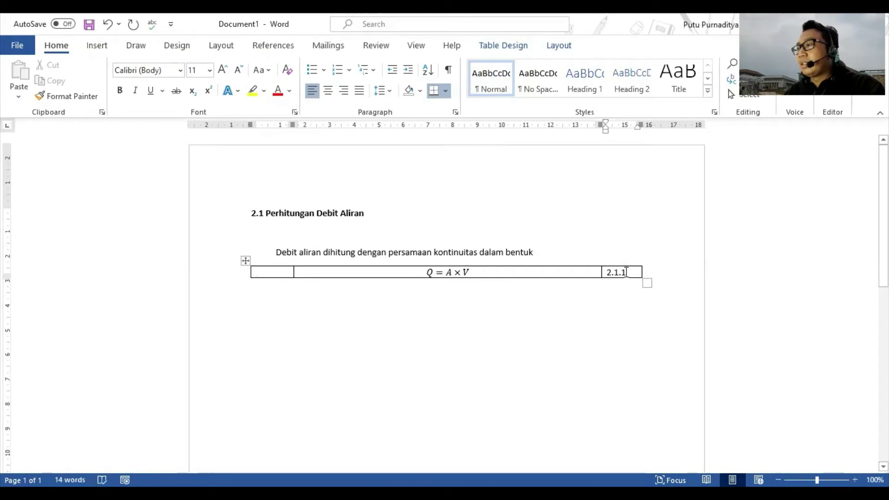
Centre the number cell's content horizontally and vertically, and apply the same centre alignment to the whole table.
click(605, 273)
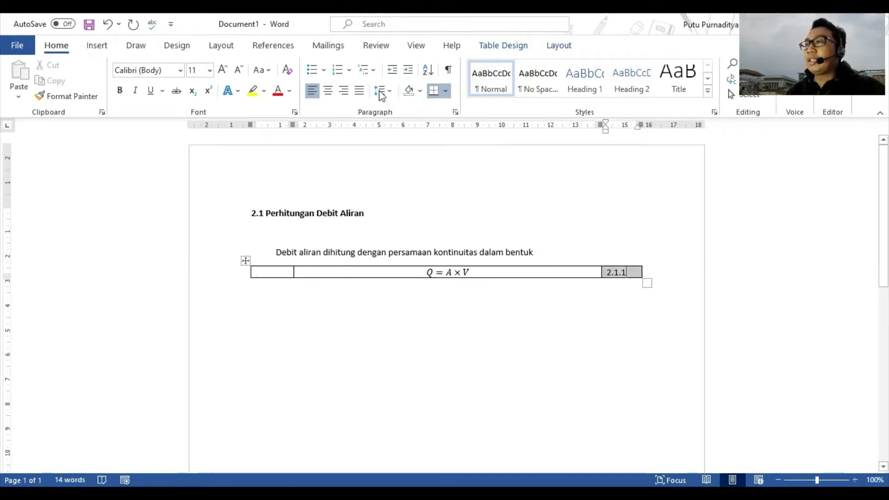
click(603, 46)
click(560, 49)
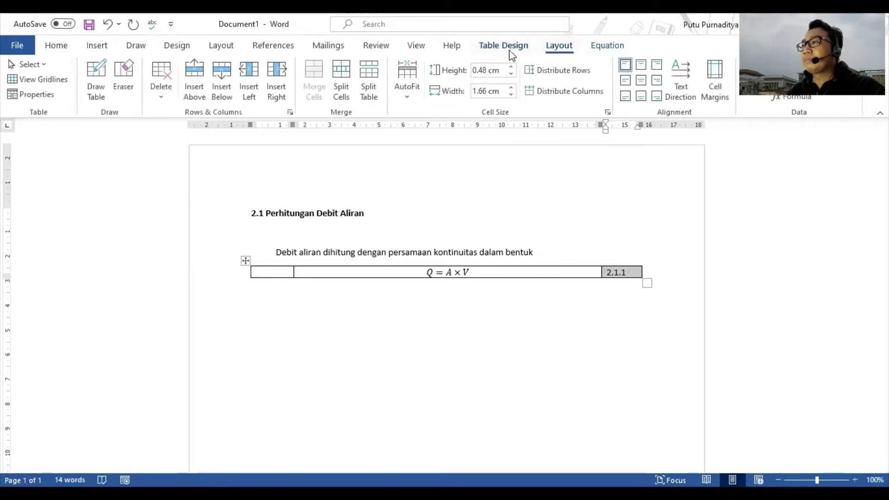
click(641, 80)
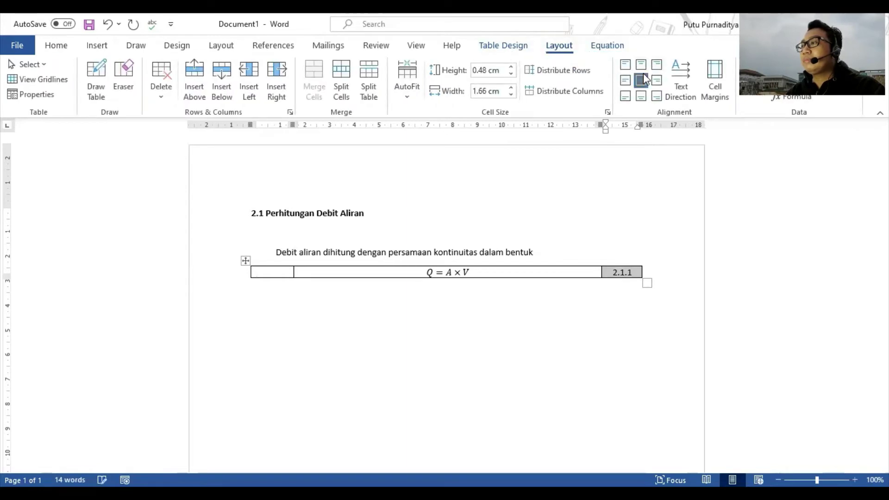
click(245, 261)
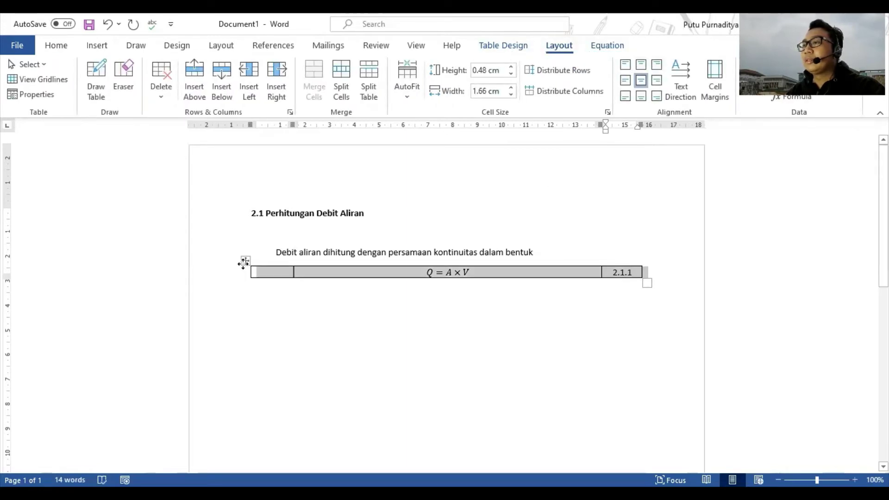
click(642, 84)
Replace the last digit of the equation number with an automatic sequence field using the code SEQ EQ2.1.
click(618, 272)
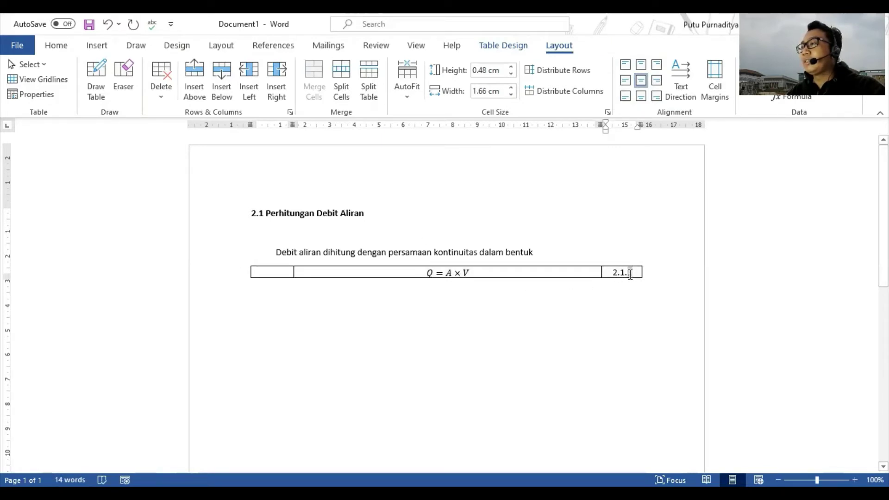
double_click(630, 274)
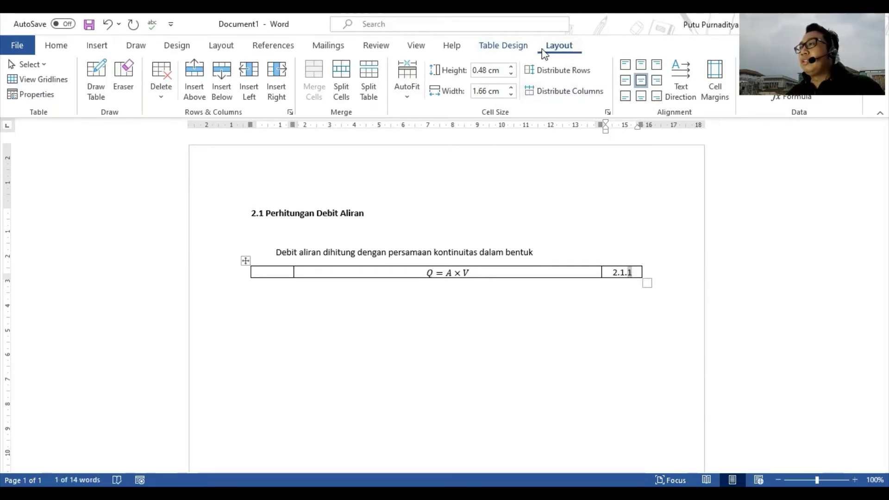
click(105, 46)
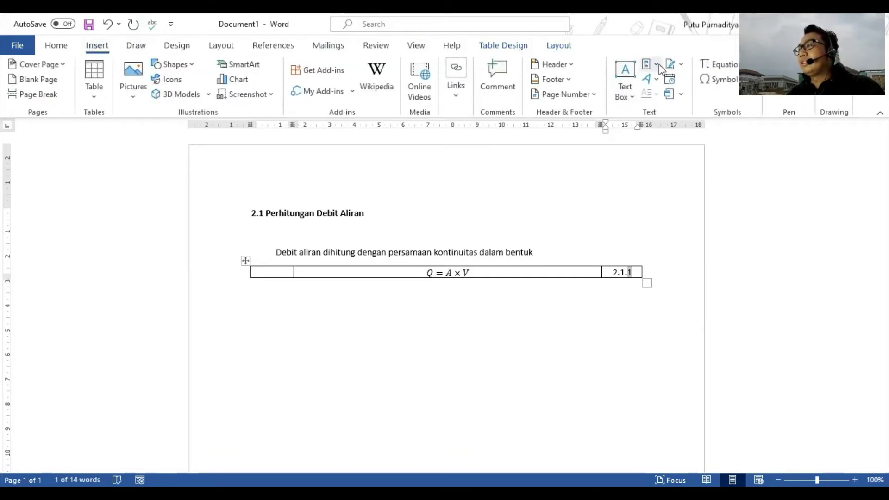
click(645, 66)
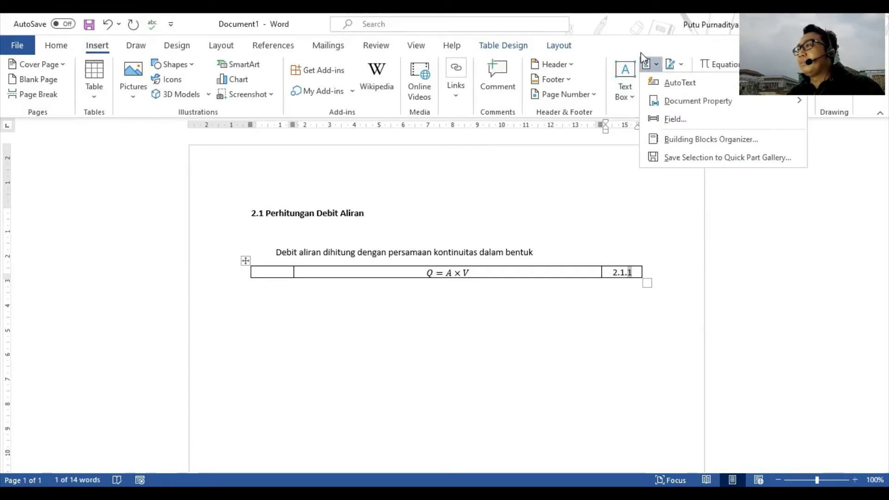
click(649, 66)
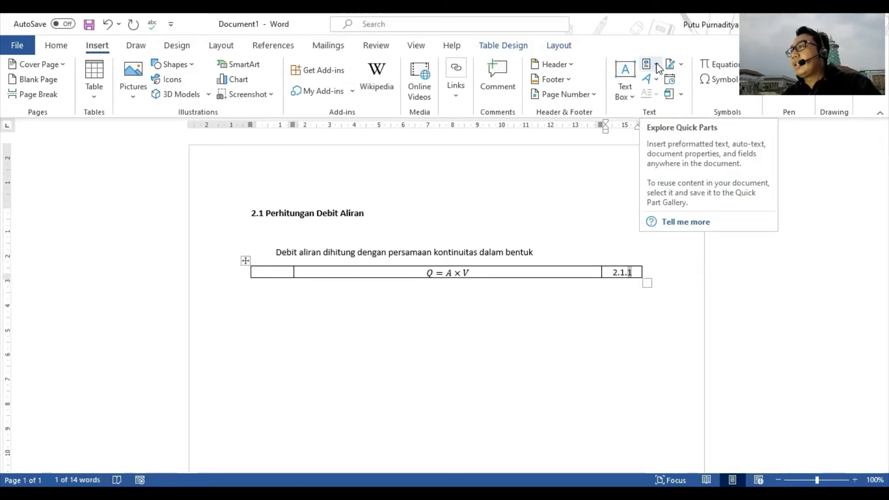
click(657, 65)
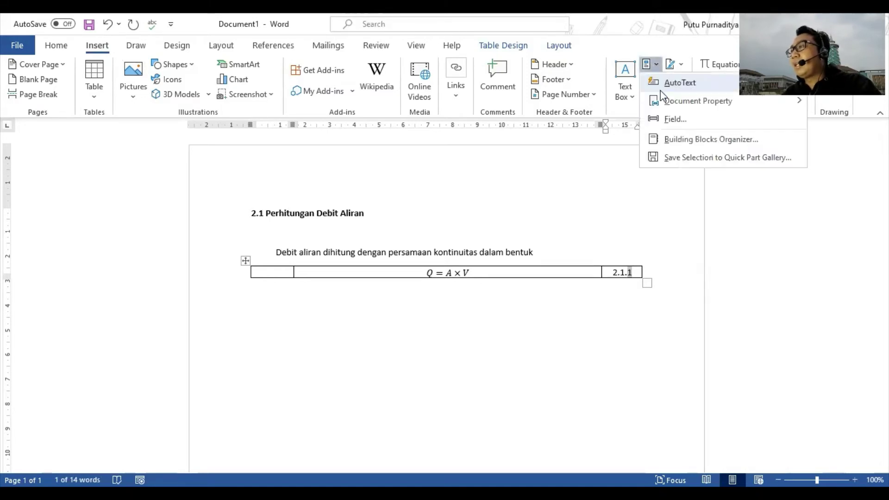
click(670, 121)
drag(324, 206, 326, 301)
click(247, 187)
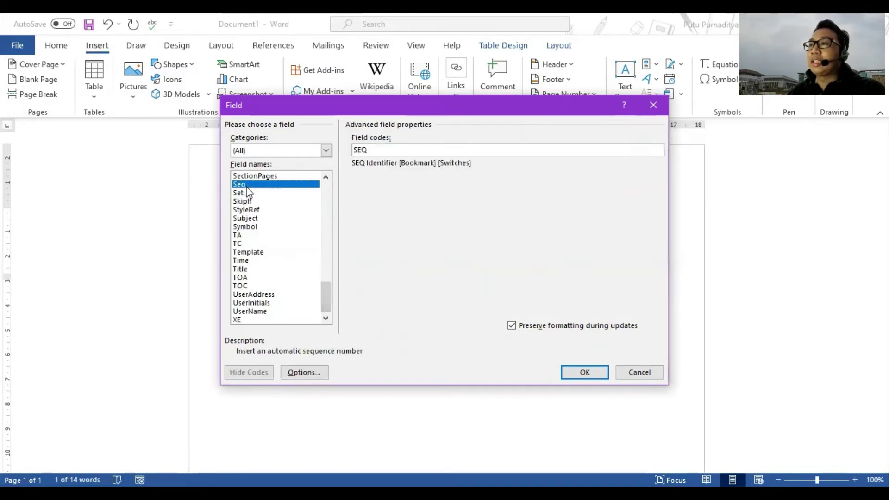
click(382, 149)
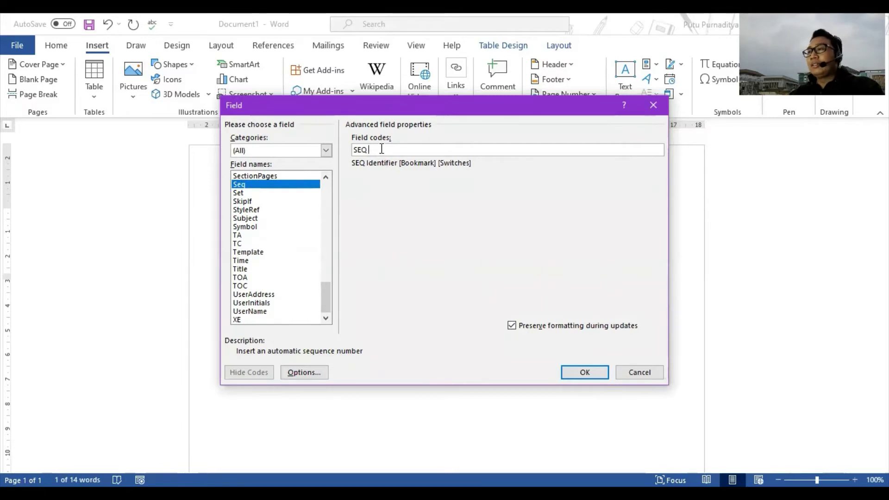
text(2.)
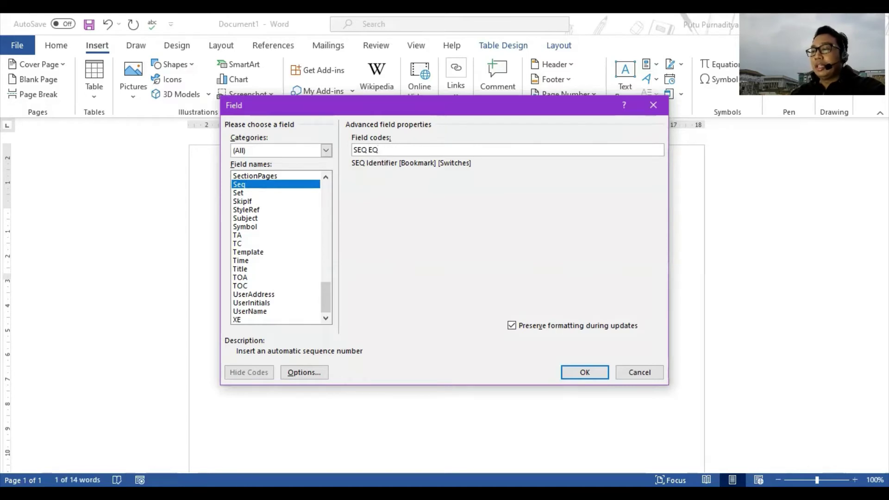
text(2.1)
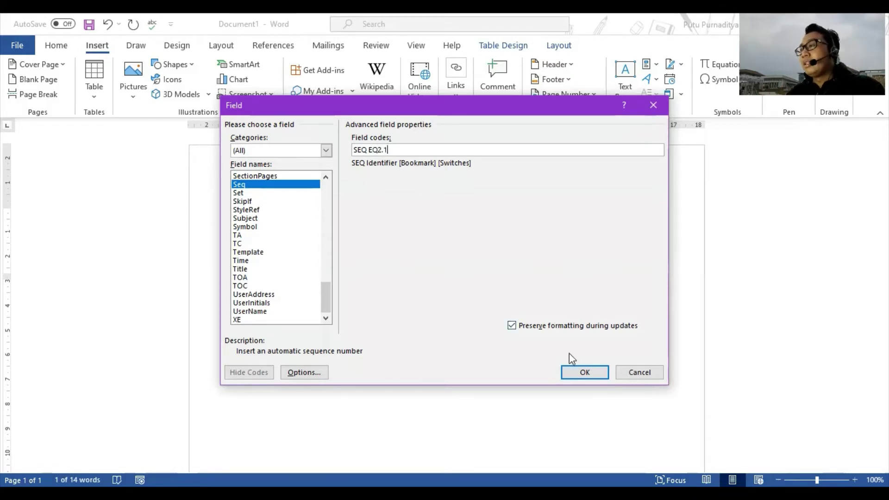
click(577, 374)
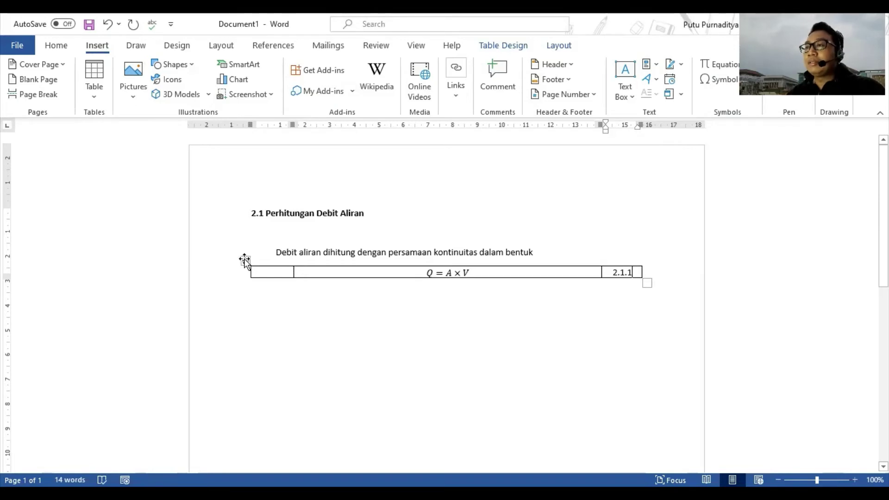
Set the whole document's paragraph spacing to 0 pt after and its line spacing to 1.5 lines.
click(277, 252)
key(ctrl+a)
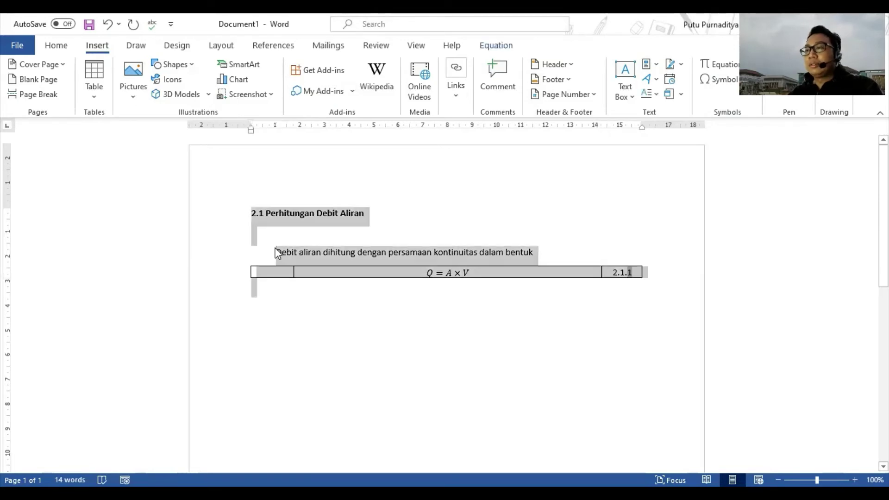
right_click(311, 265)
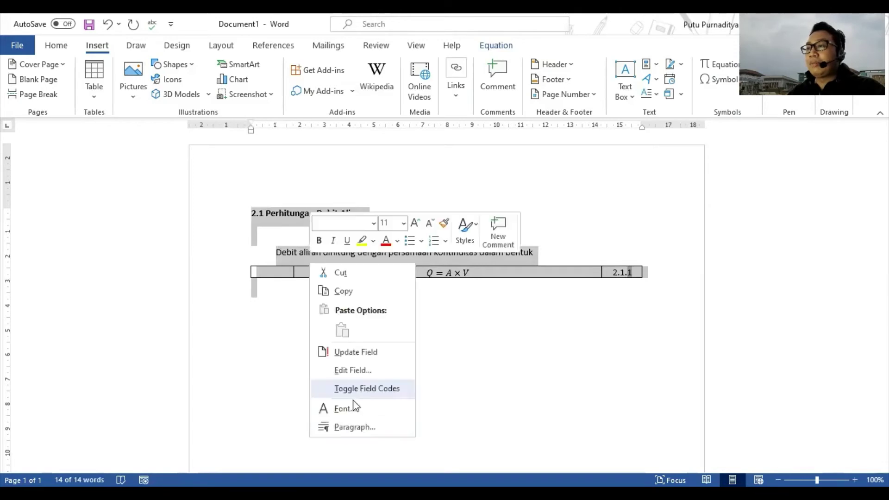
key(Return)
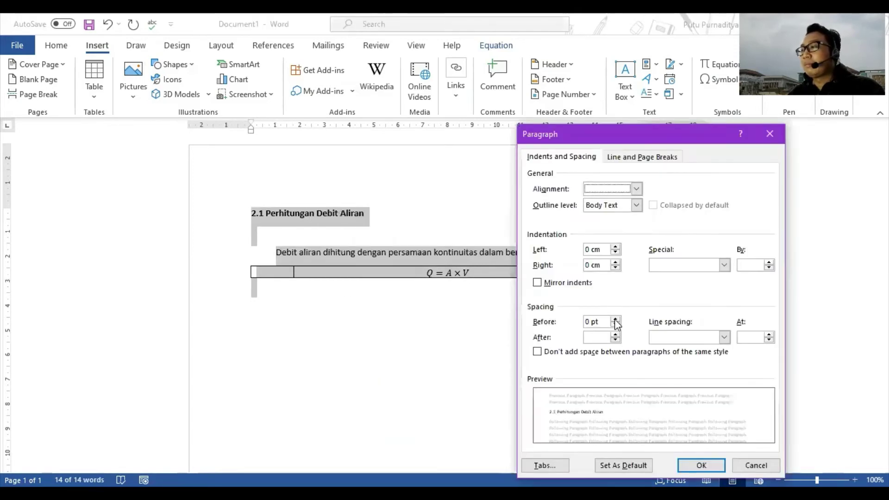
click(616, 340)
key(Up)
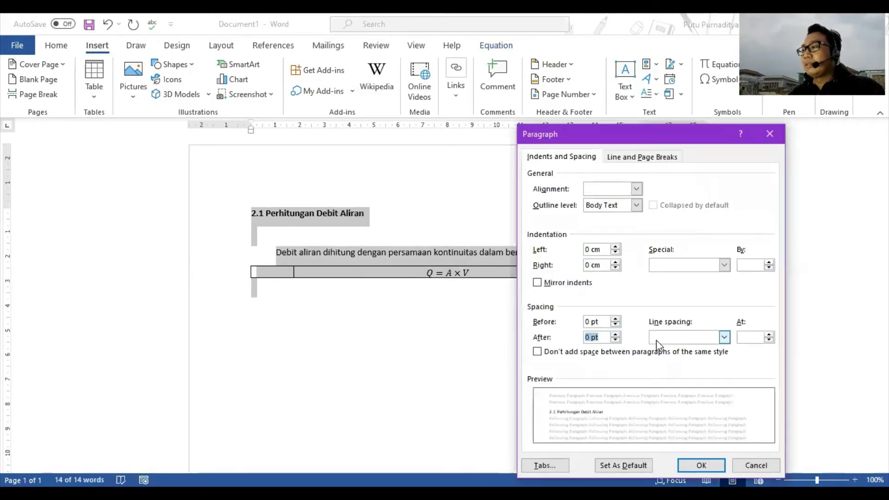
click(724, 337)
click(662, 358)
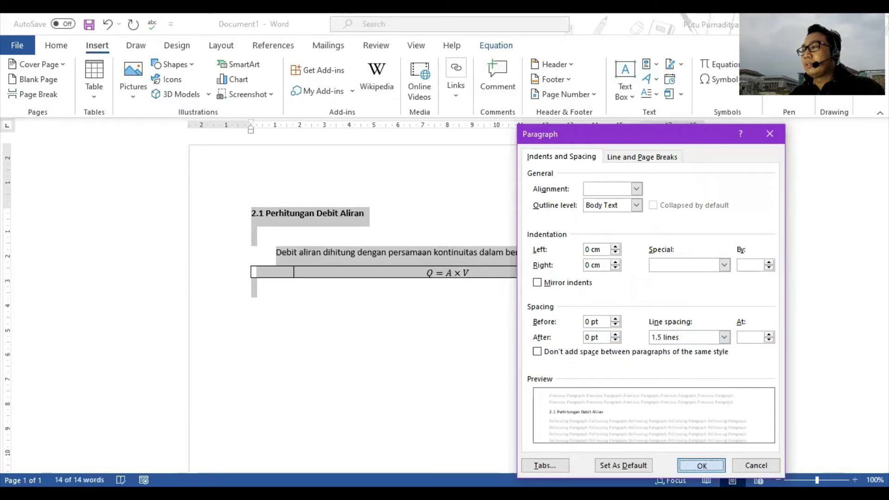
click(701, 466)
click(270, 289)
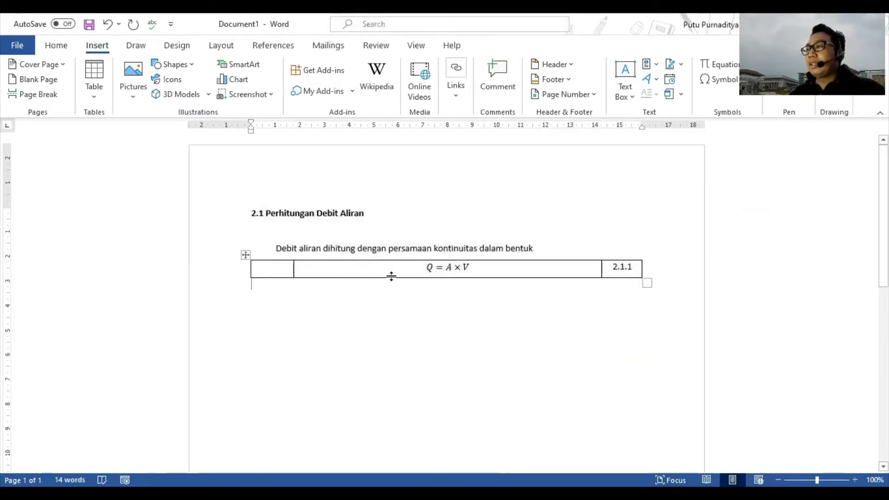
Select the whole equation table and centre its cell contents horizontally and vertically.
click(244, 255)
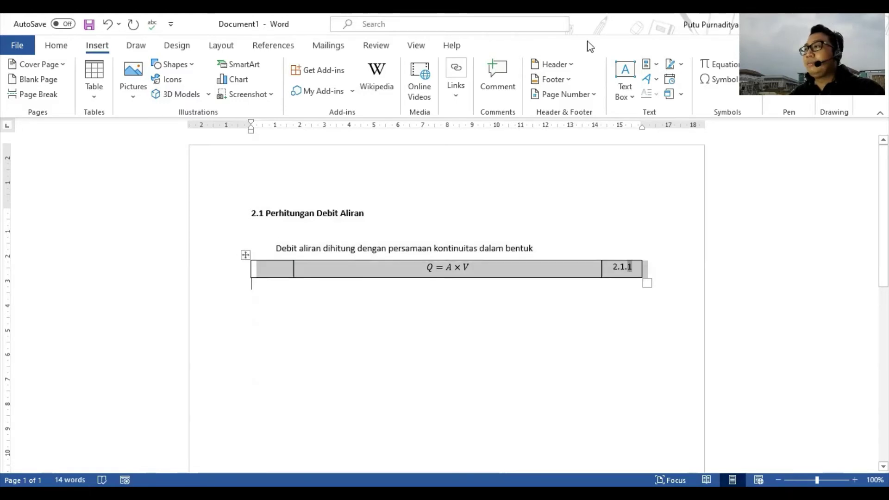
click(554, 49)
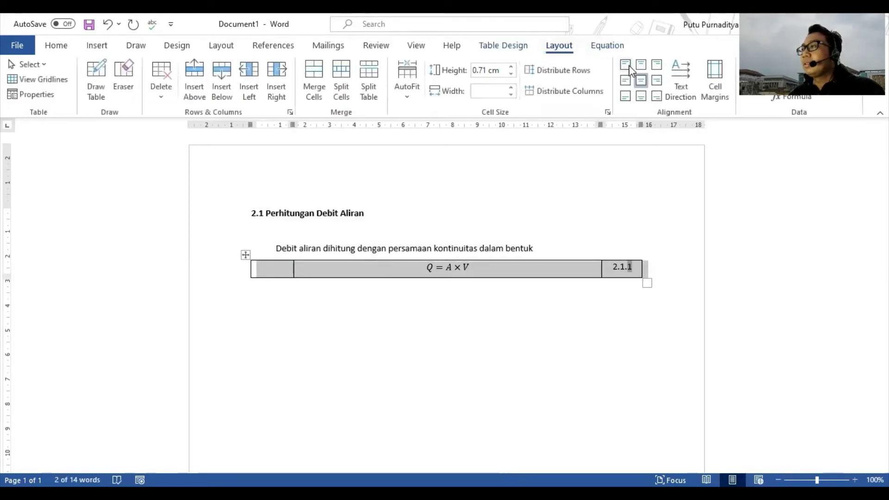
click(639, 80)
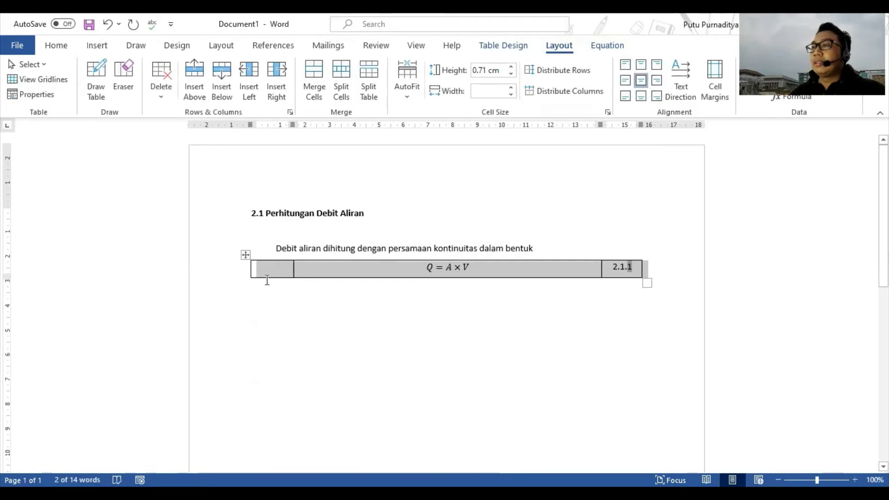
click(256, 295)
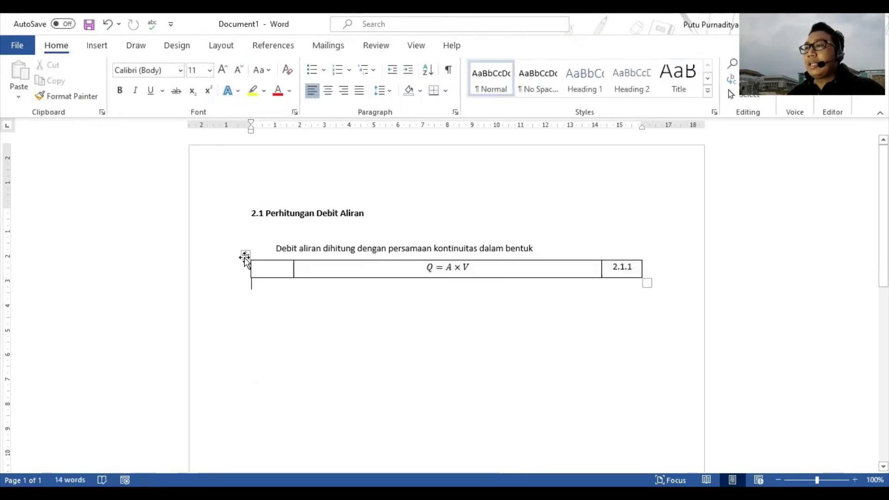
Remove all borders from the equation table.
click(246, 257)
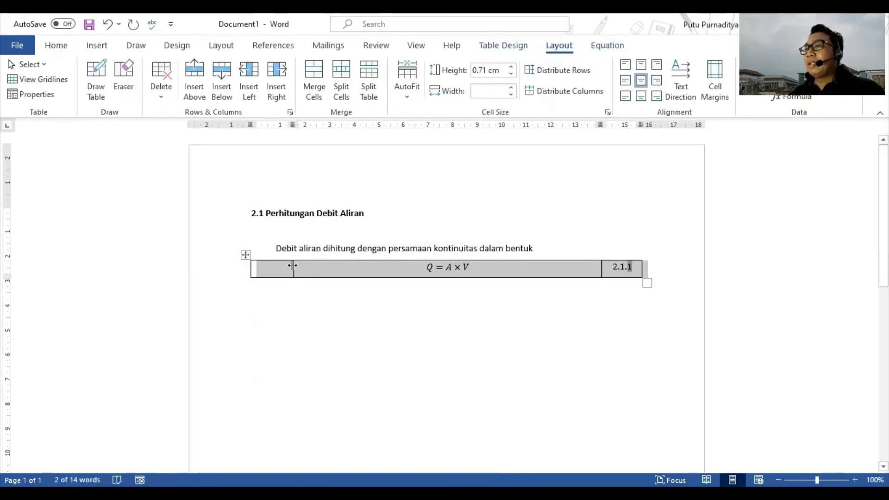
click(505, 45)
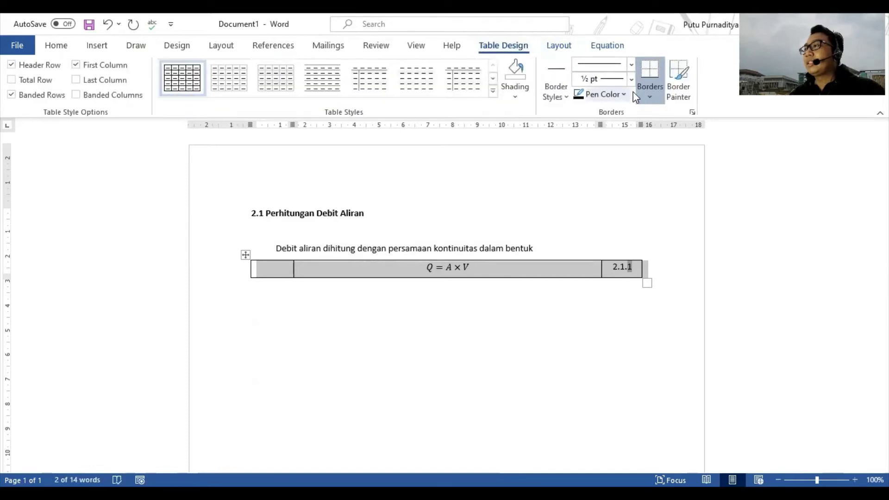
click(647, 102)
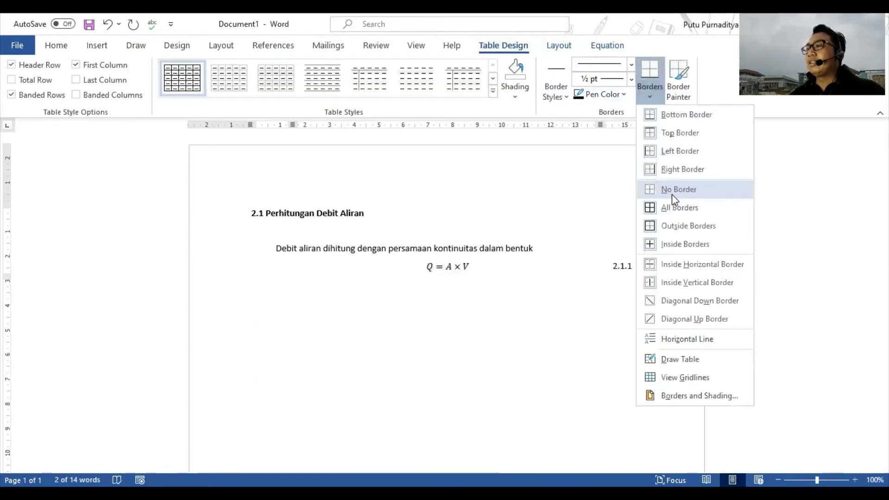
click(671, 193)
click(274, 295)
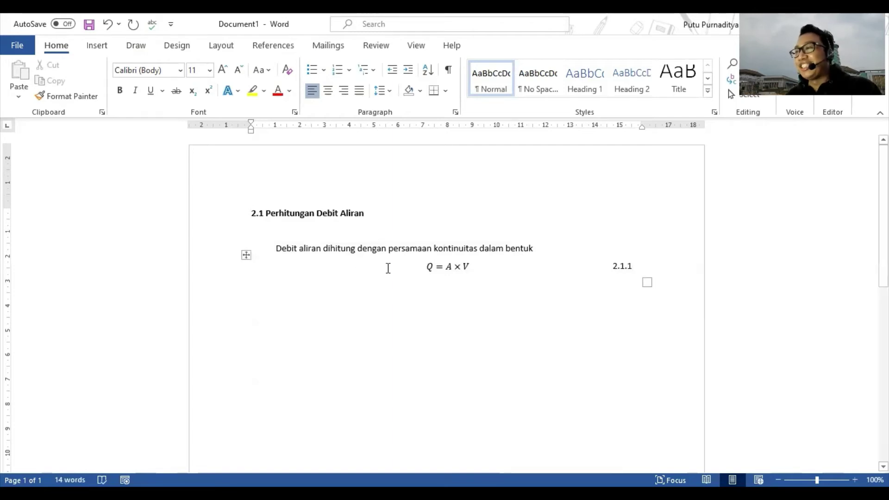
Below the table, write "dengan kecepatan aliran" followed by an inline equation containing V.
mouse_move(253, 280)
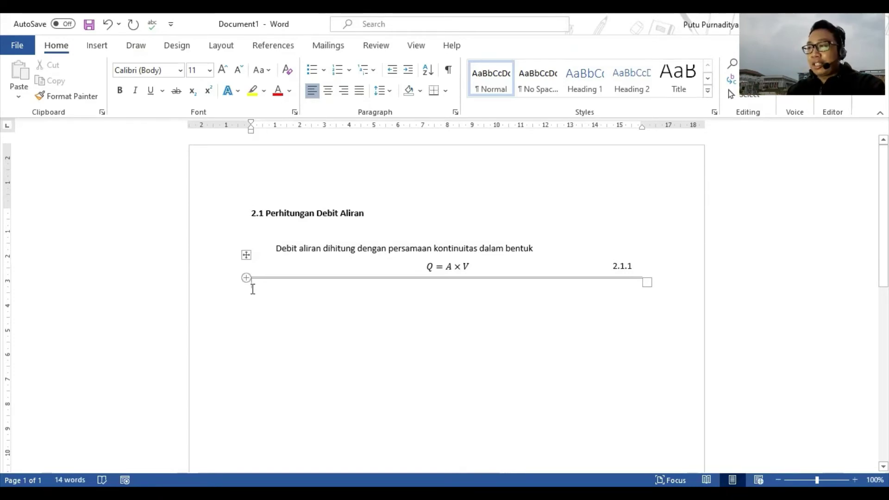
text(den)
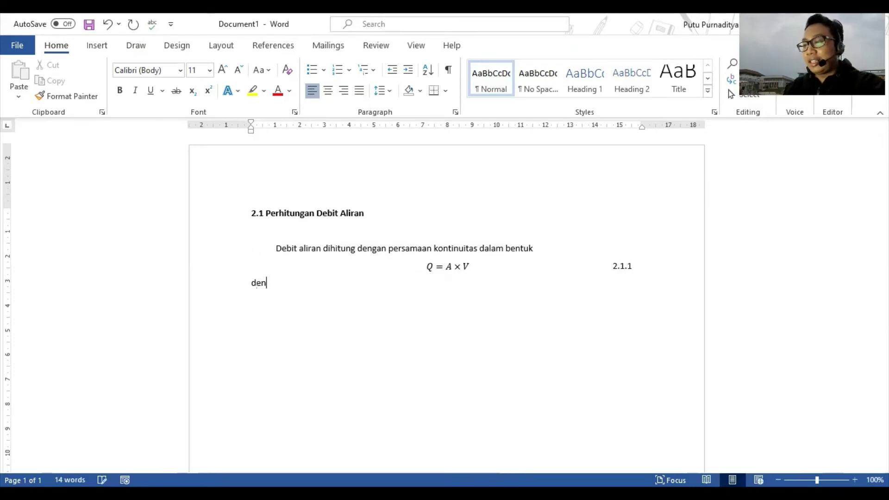
text(gan)
key(ctrl+z)
text(kecepatan aliran)
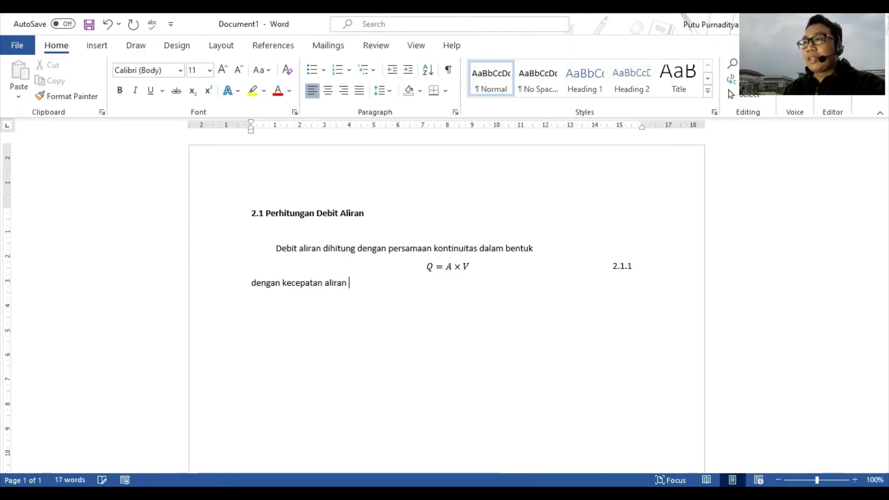
click(99, 46)
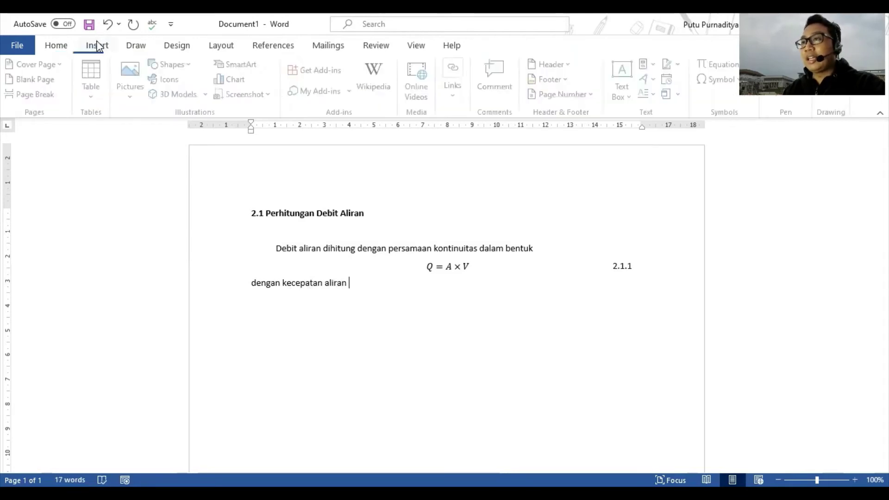
click(719, 64)
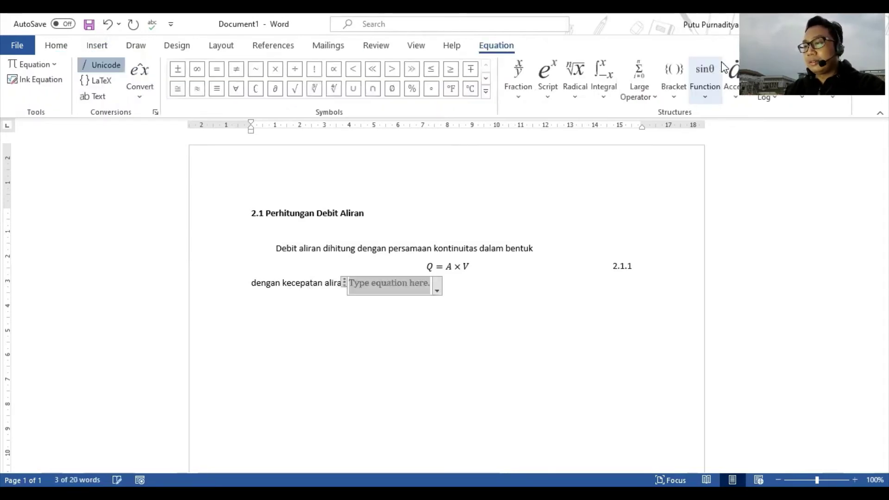
text(V)
key(Right)
Continue the sentence with "dicari dengan persamaan manning dalam bentuk" and start a new line.
text(dica)
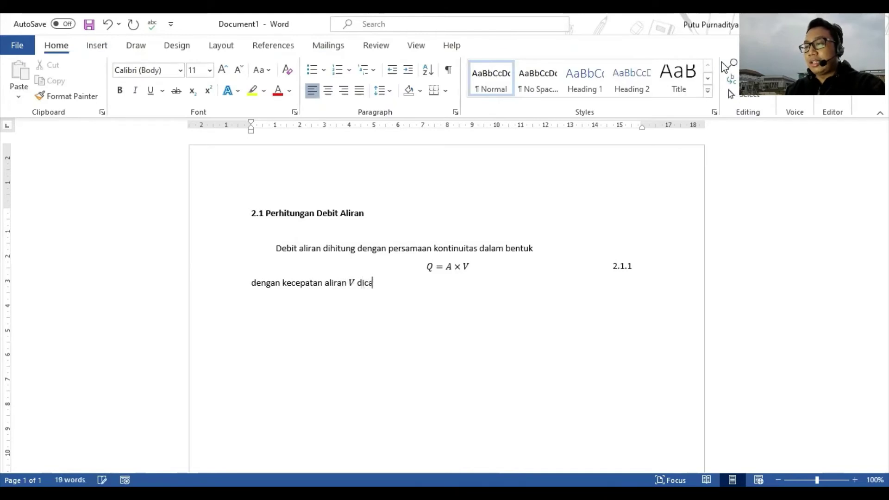
text(ri den)
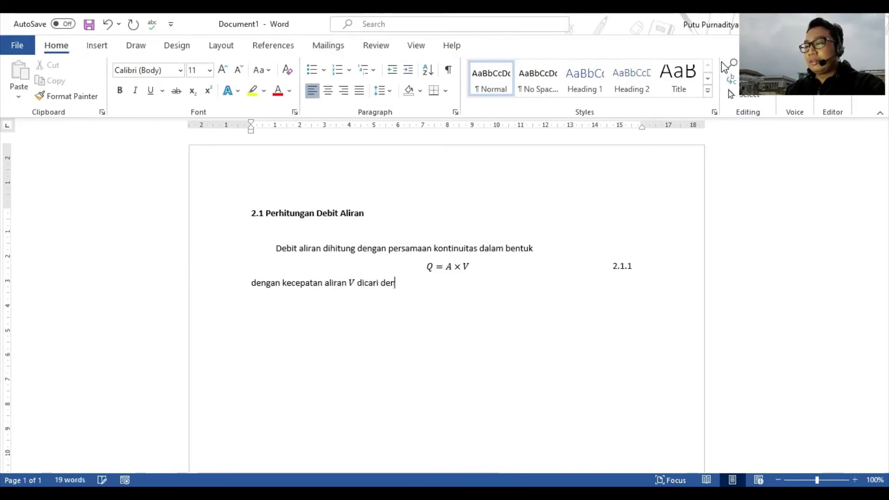
text(gan persamaan )
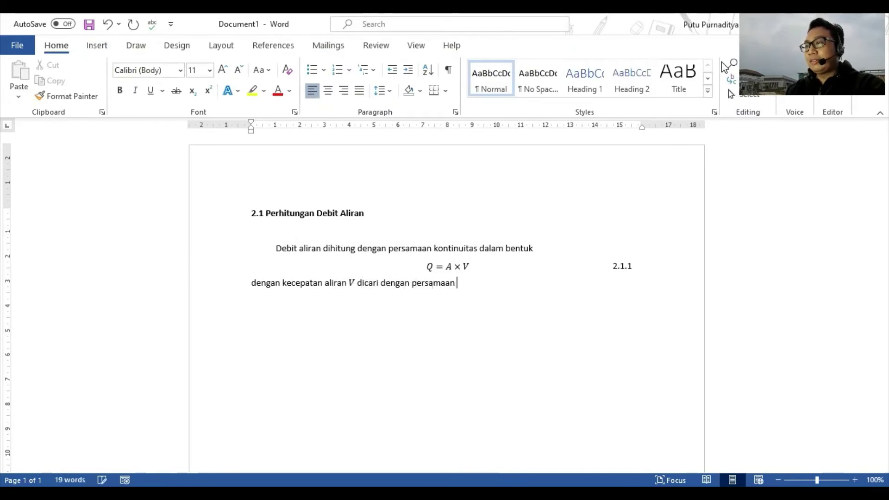
text(mann)
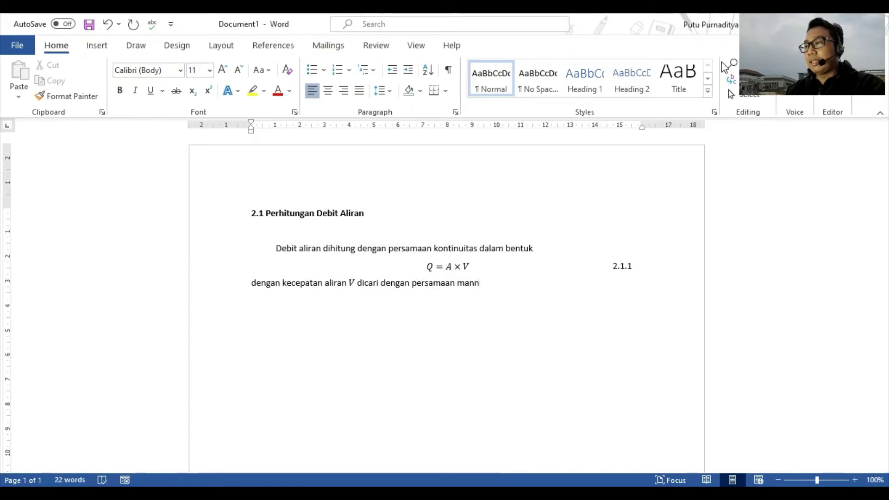
text(ing)
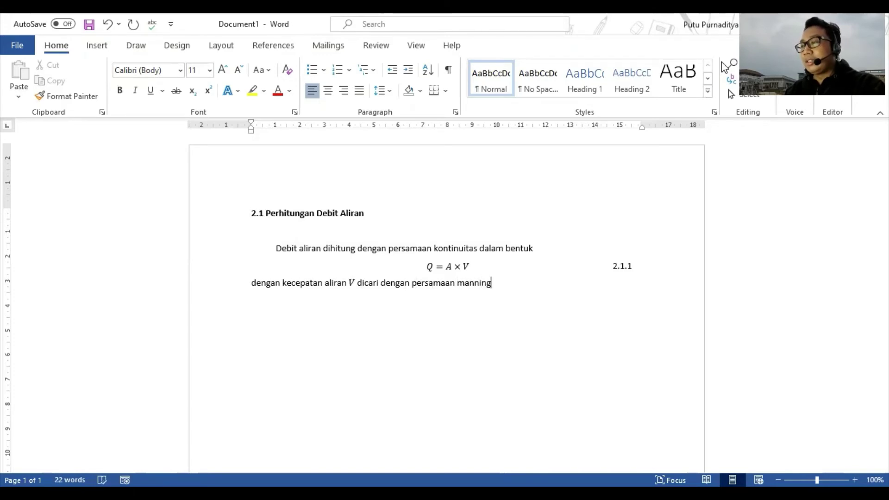
text( dalam bentuk)
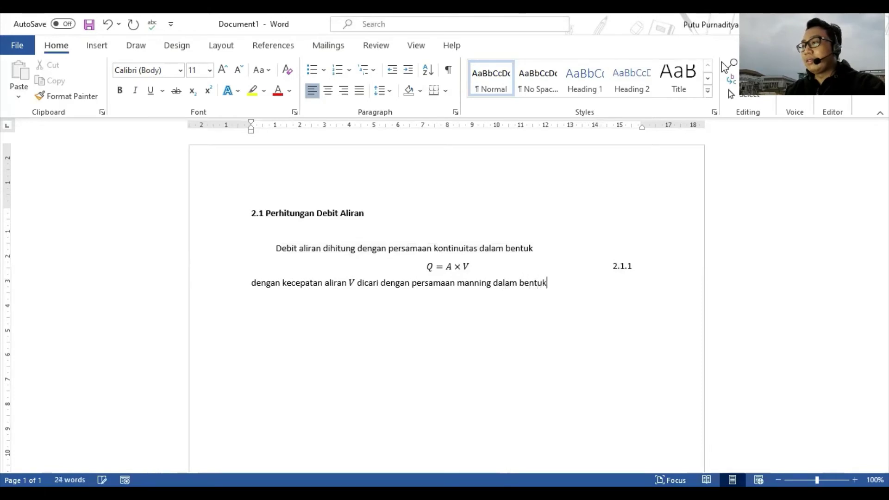
key(Return)
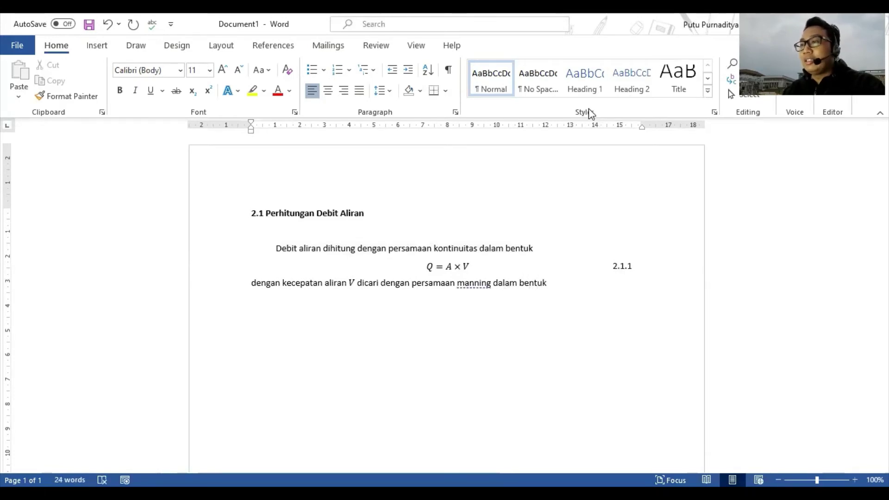
Copy the equation table and paste it below the new sentence.
click(245, 254)
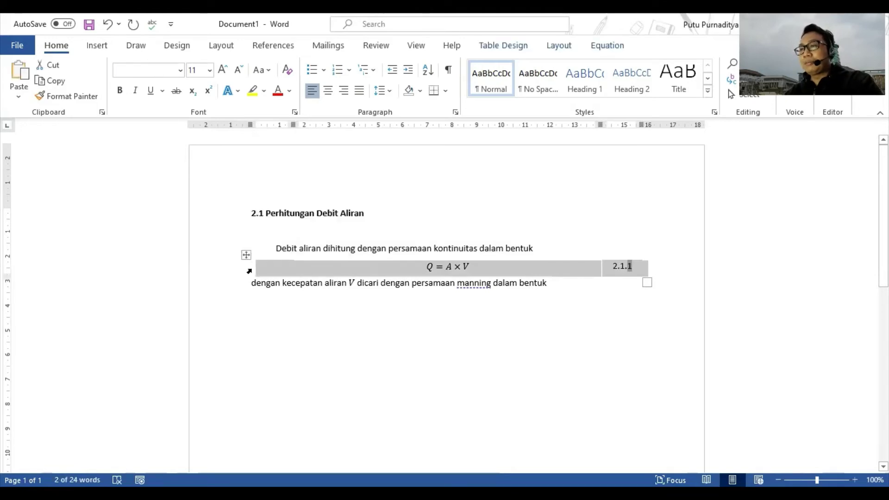
click(259, 296)
key(ctrl+v)
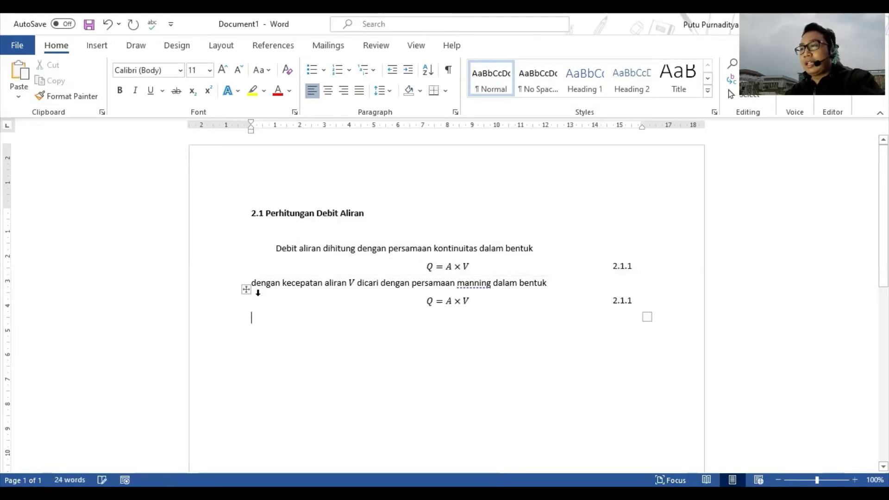
Clear the equation in the pasted table and begin a new one with V =.
click(430, 305)
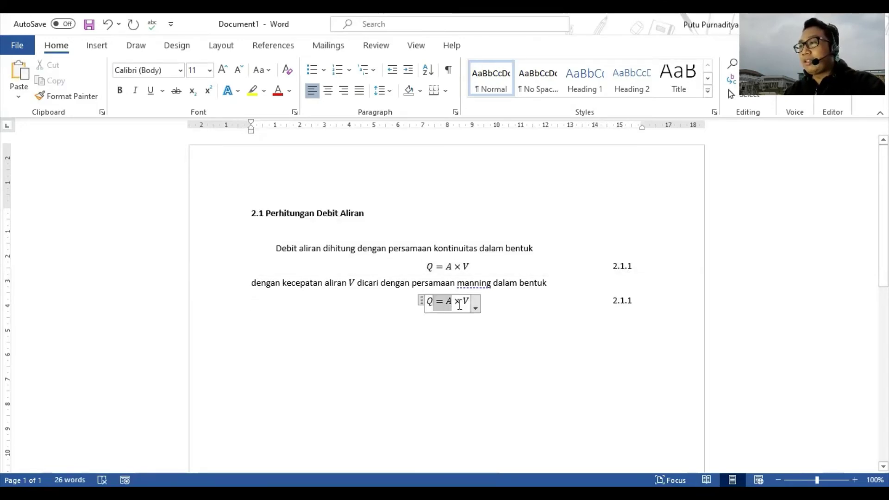
key(BackSpace)
key(BackSpace)
key(BackSpace)
key(BackSpace)
key(BackSpace)
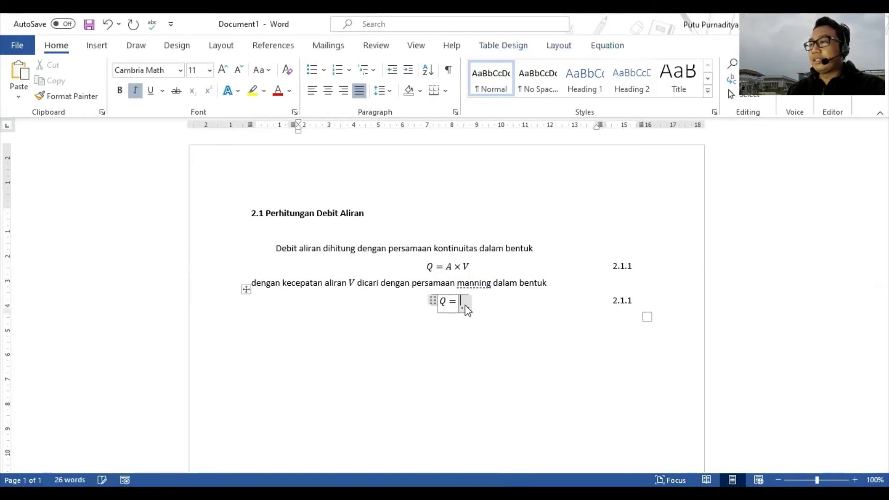
click(602, 46)
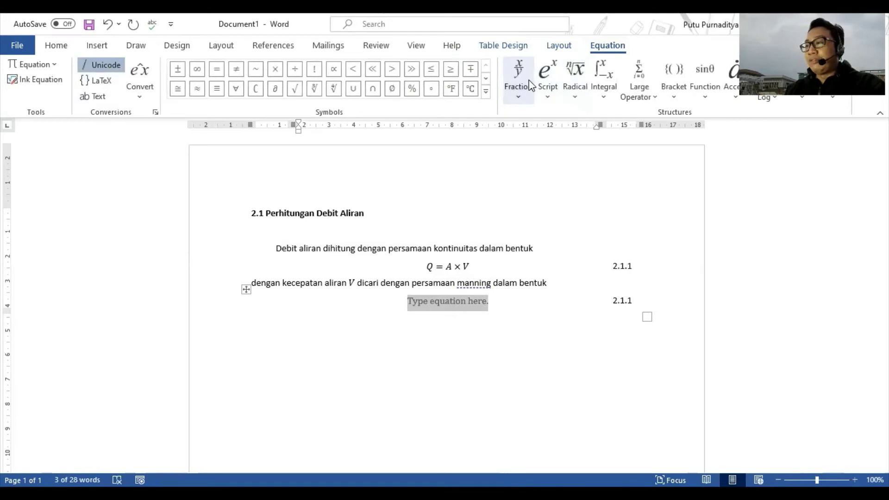
text(V=)
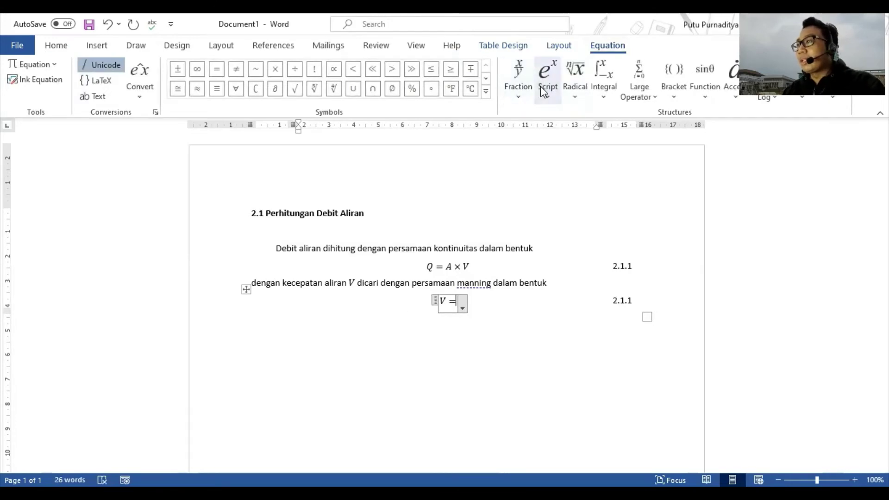
Continue the V = equation in the second table with the fraction 1/n.
click(518, 82)
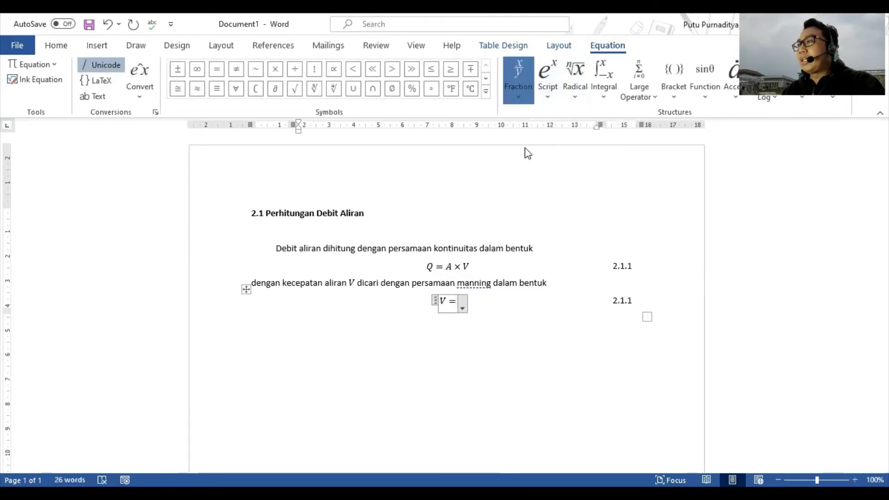
text(1/)
key(Down)
text(n)
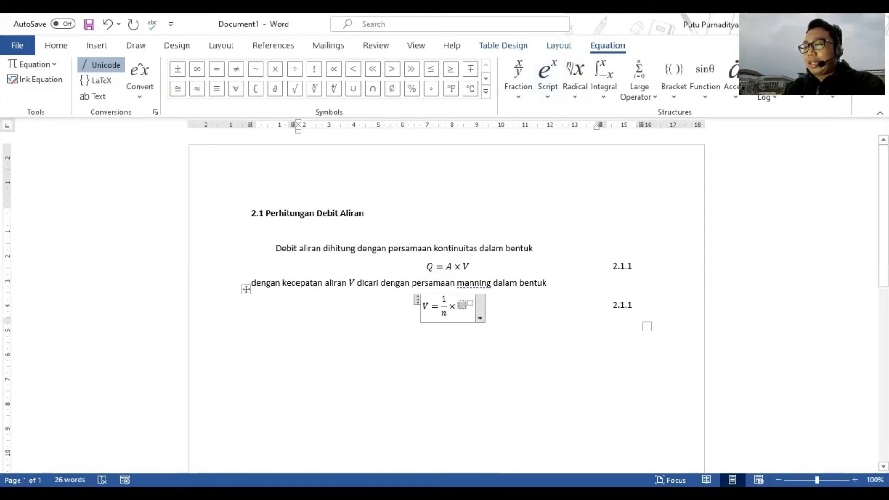
Multiply the fraction in the velocity equation by R raised to the fractional exponent 2/3.
text(R)
click(526, 89)
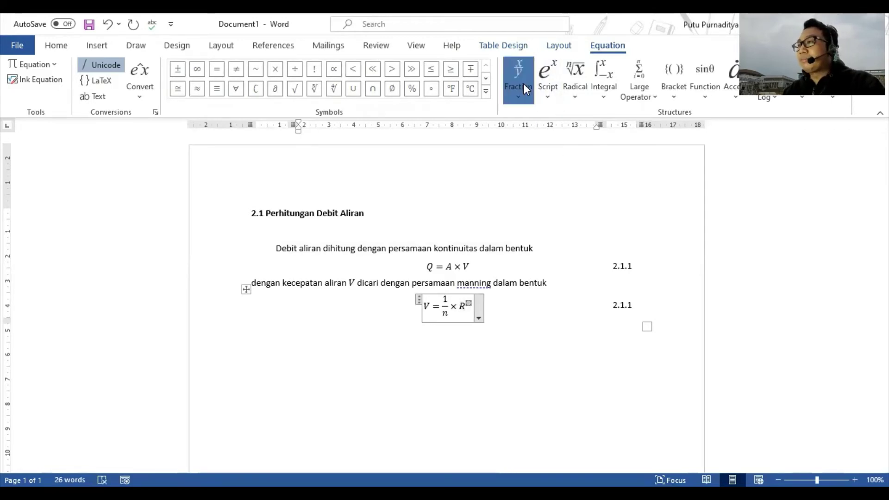
click(536, 136)
text(2/3))
key(Down)
text(3)
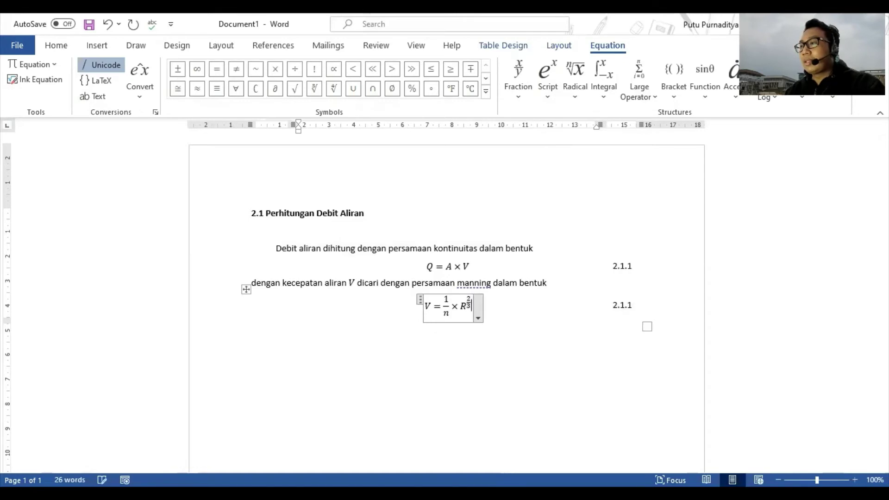
Complete the velocity equation with × S, subscript o and fractional exponent 1/2, keeping it in full display size.
click(273, 73)
click(544, 103)
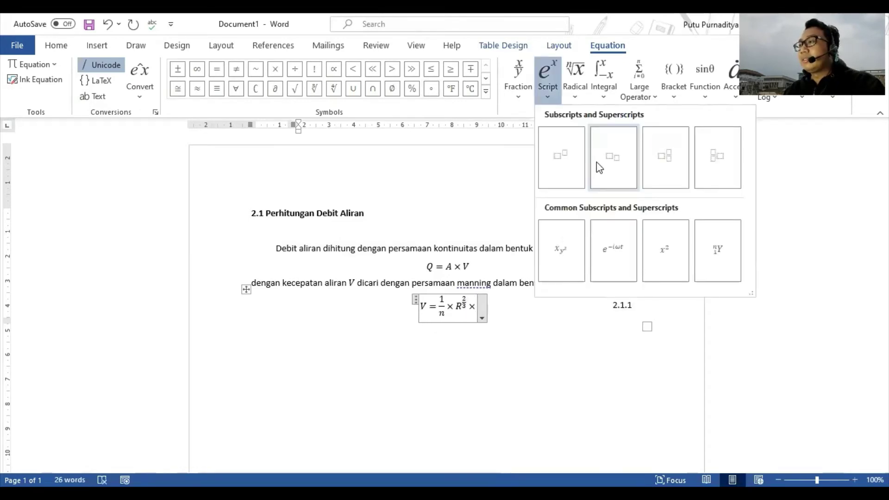
click(546, 155)
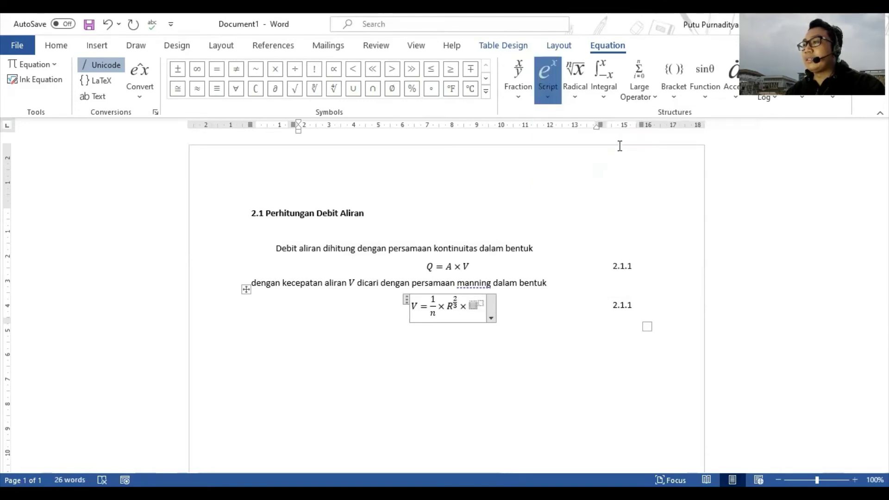
text(S)
key(Right)
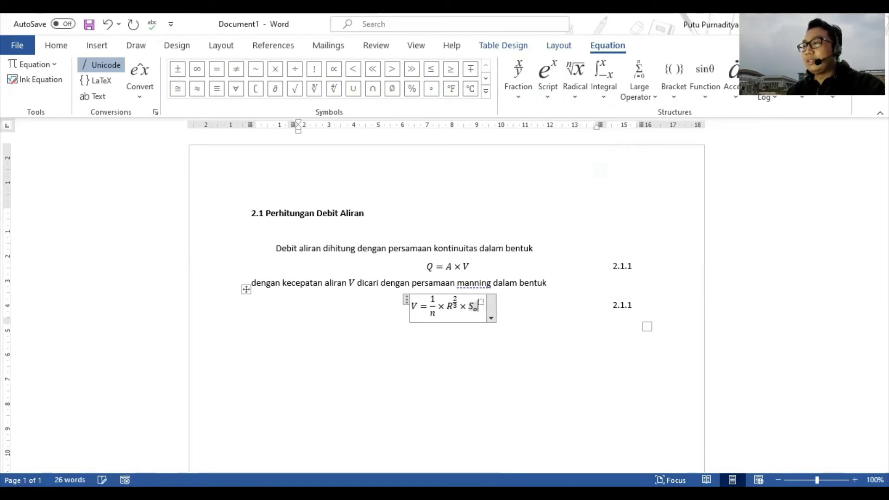
text(o)
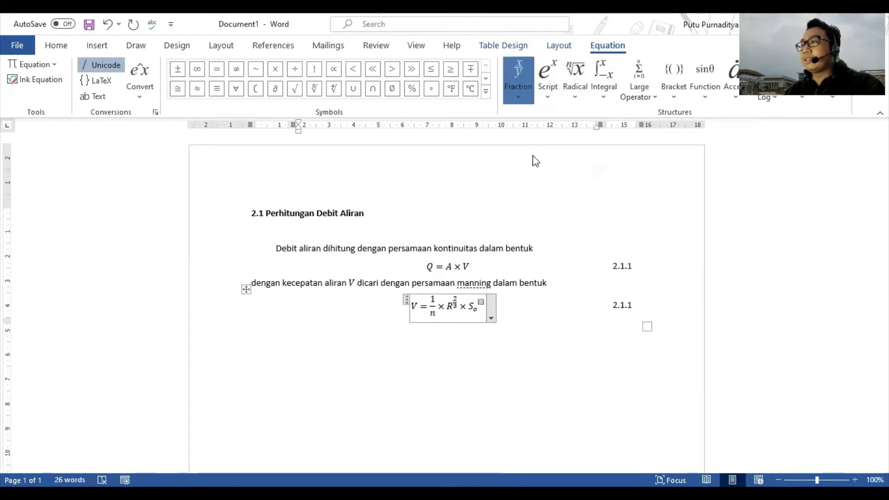
click(534, 157)
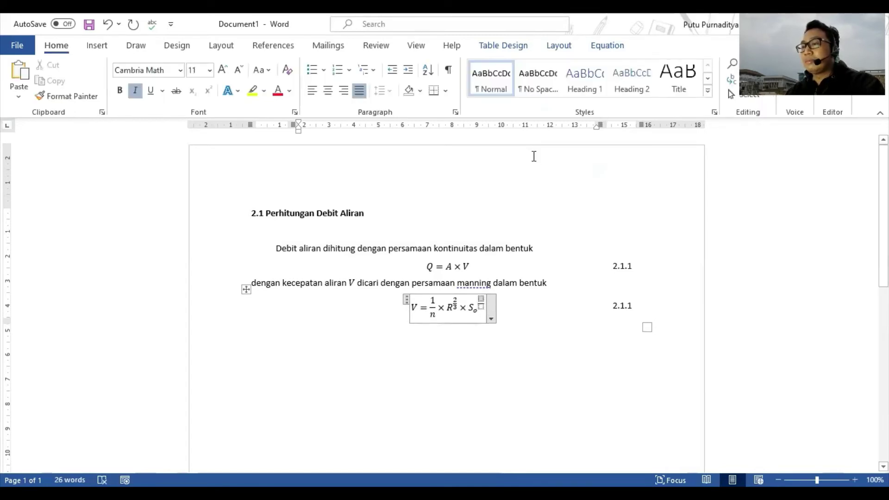
text(1/2)
key(Right)
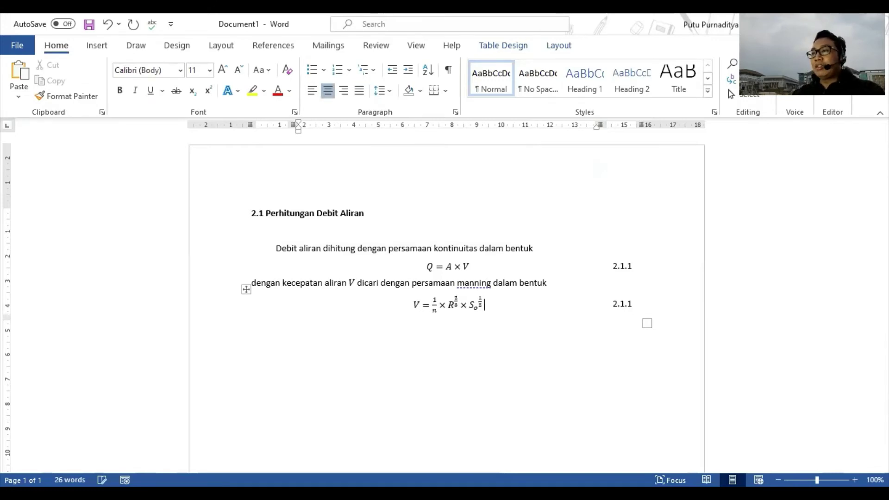
key(ctrl+z)
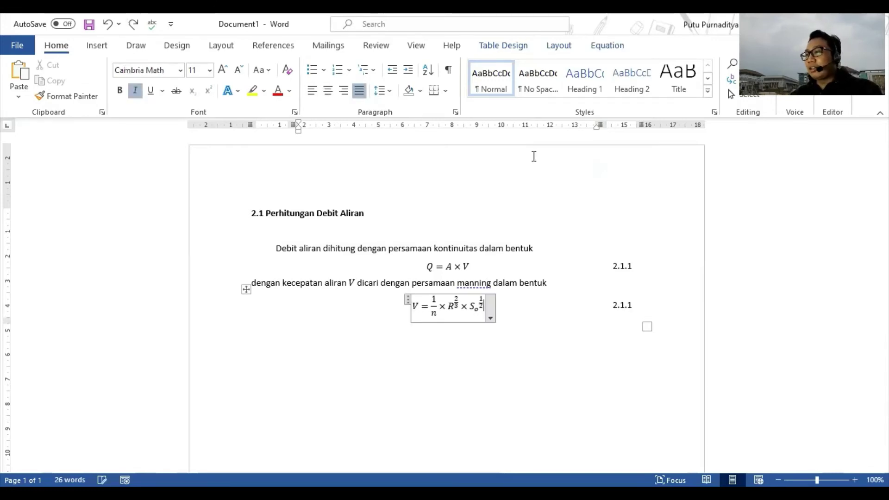
key(Right)
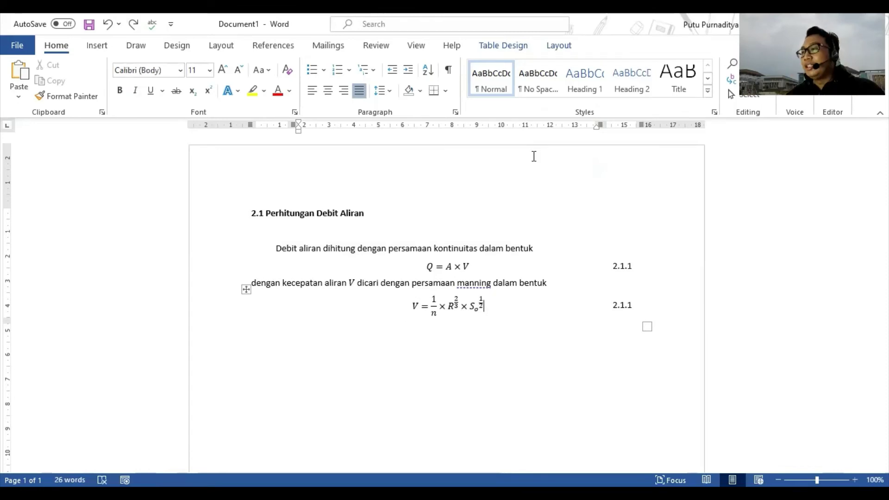
Update the sequence field in the equation number beside the velocity equation.
double_click(629, 306)
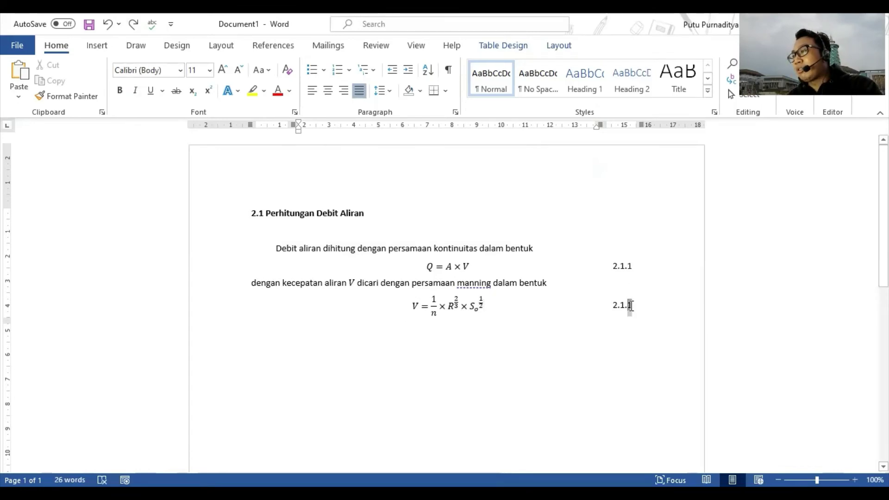
double_click(630, 306)
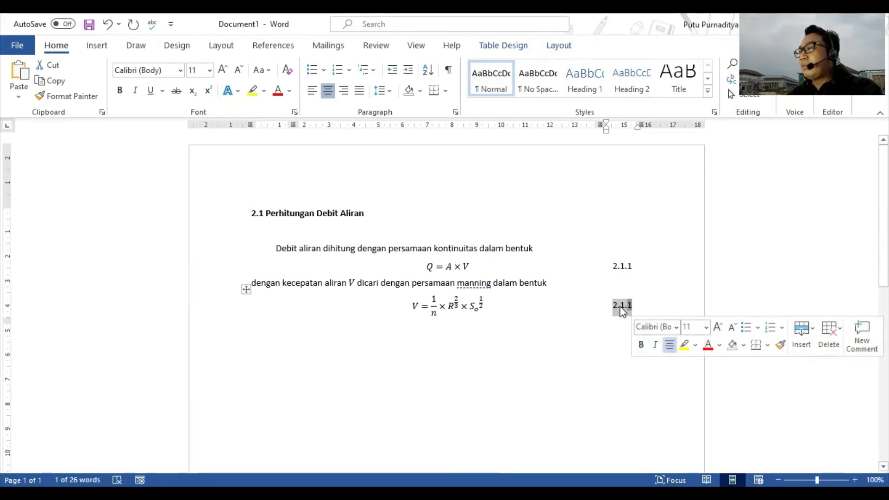
right_click(622, 309)
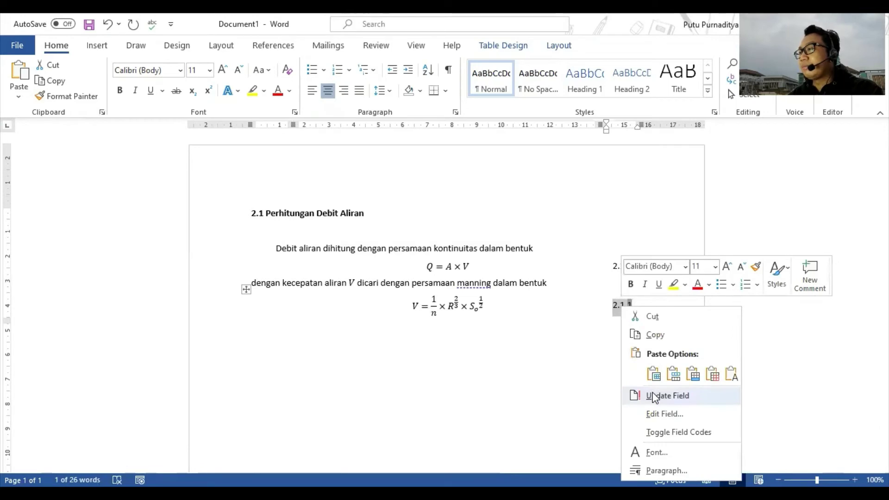
click(654, 396)
Below the velocity equation, write "Penampang saluran adalah persegi, sehingga luas penampang saluran".
key(Down)
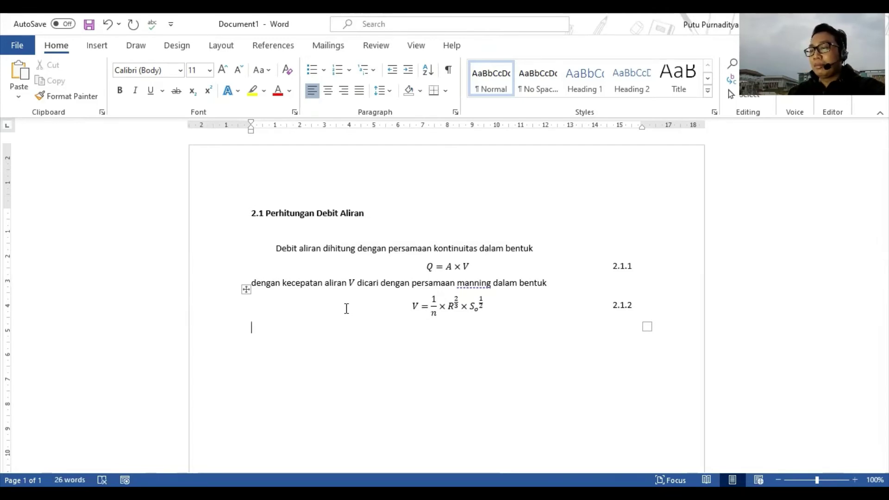
text(Penampang s)
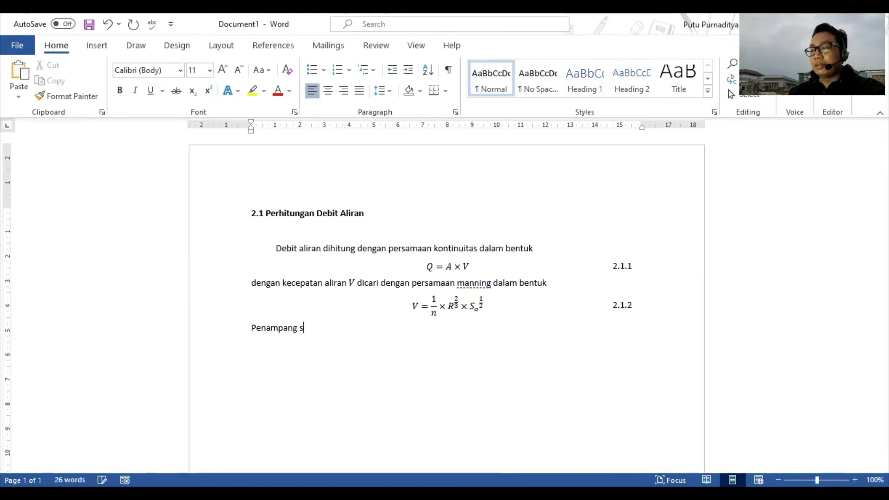
text(aluran)
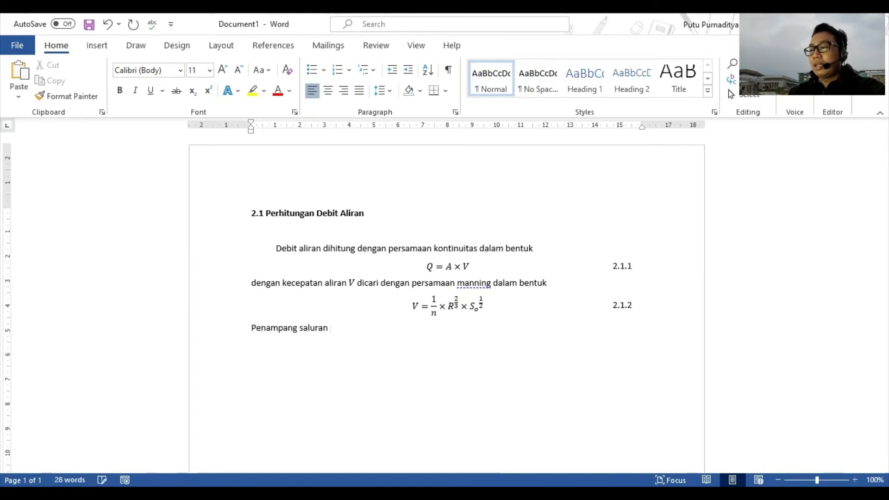
text( adalah perse)
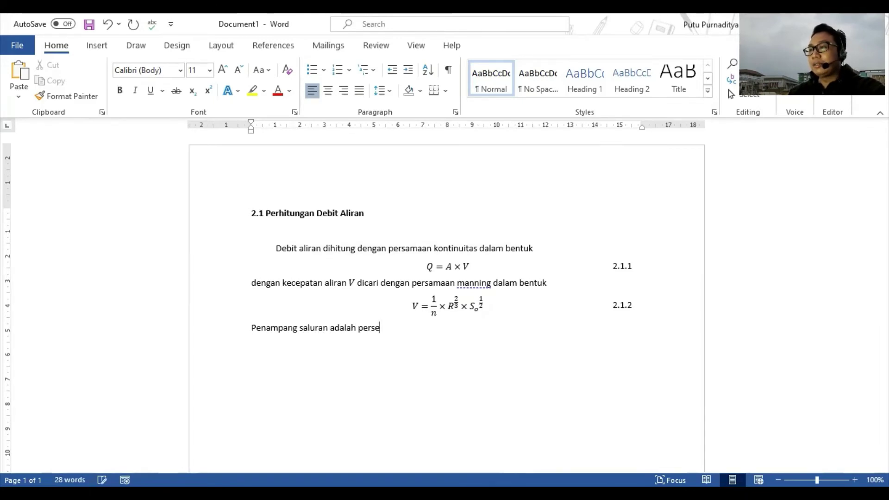
text(gim sehingga)
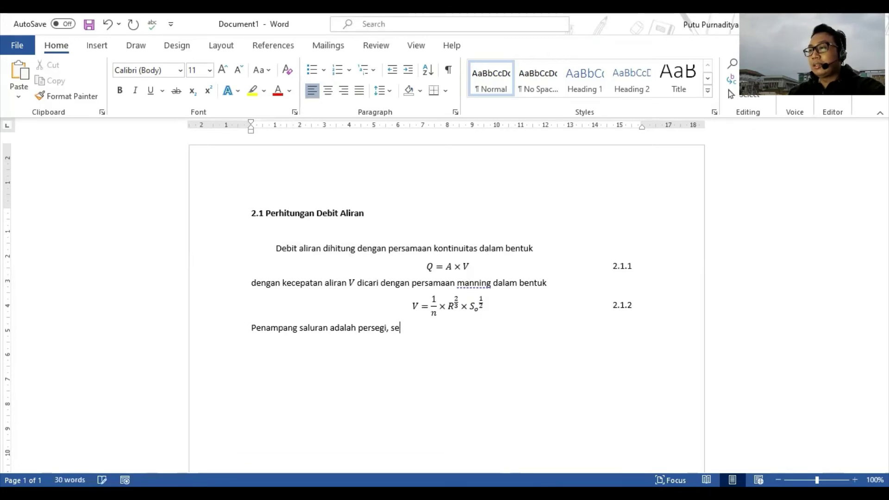
key(BackSpace)
key(BackSpace)
key(BackSpace)
text(g)
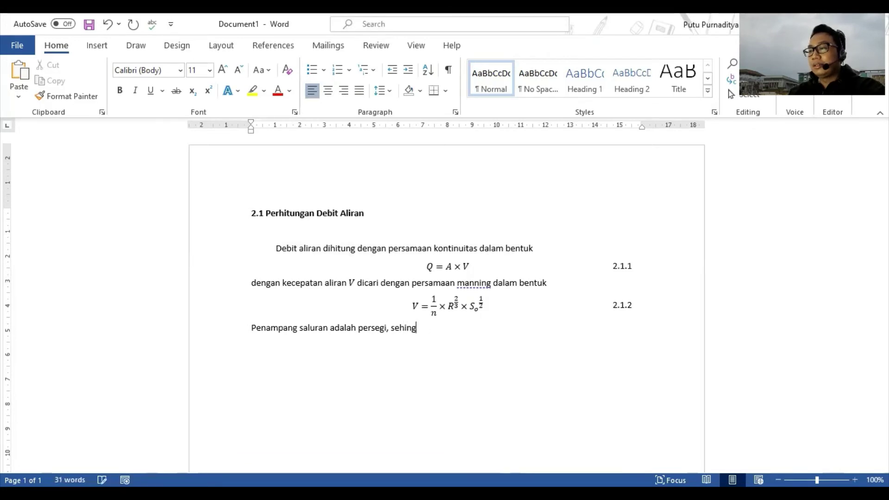
text(ga luas )
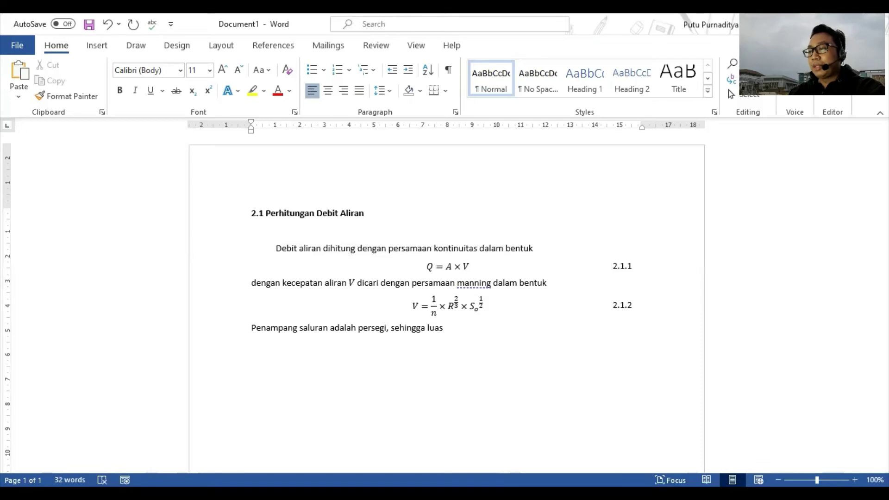
text(penampang saluran)
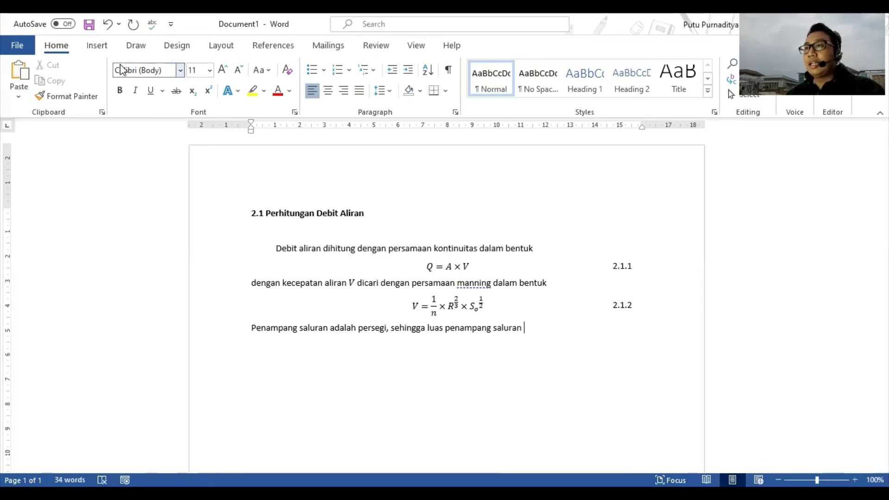
Add an inline equation containing A, finish the sentence with "dinyatakan dengan" and start a new line.
click(98, 45)
click(713, 63)
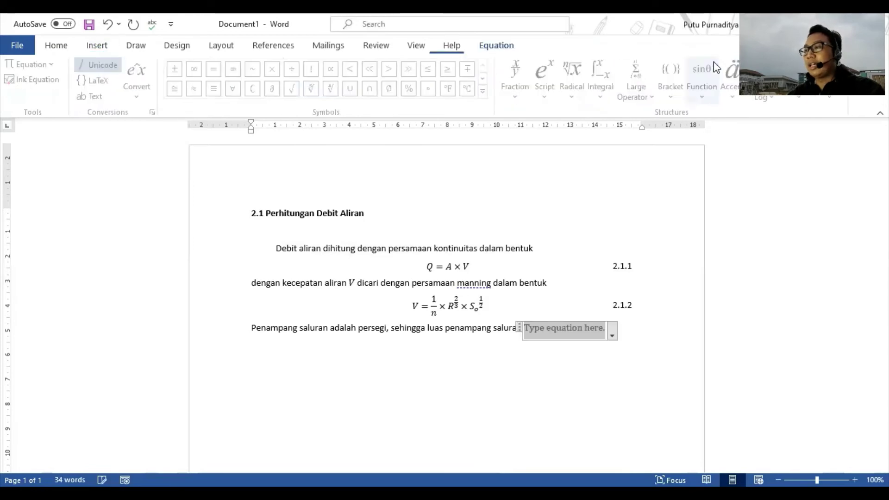
text(A)
key(Right)
text(diny)
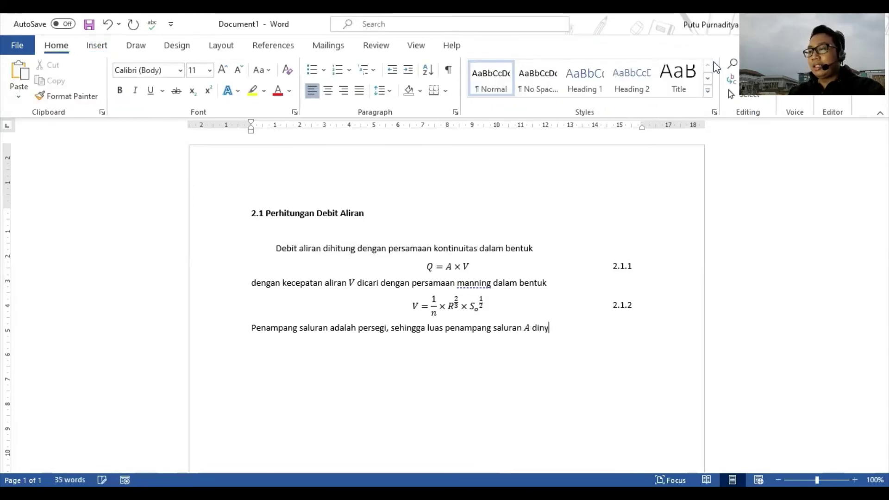
text(atakan denga)
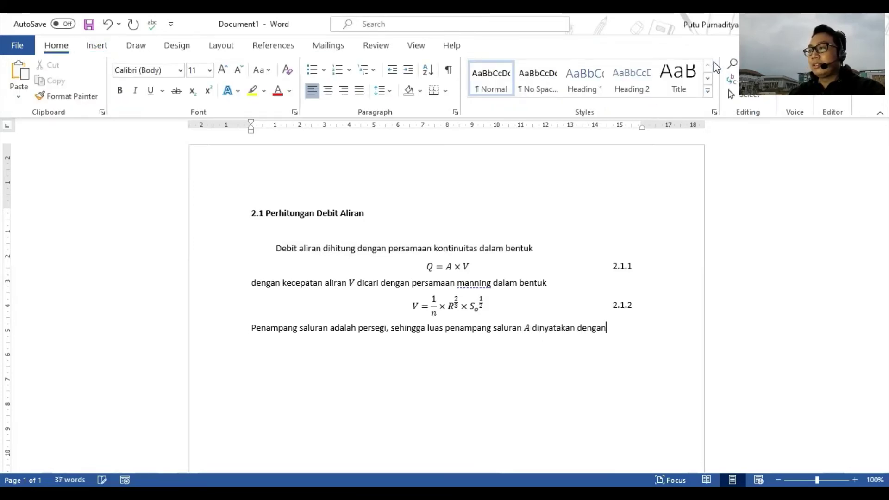
text(n)
key(Return)
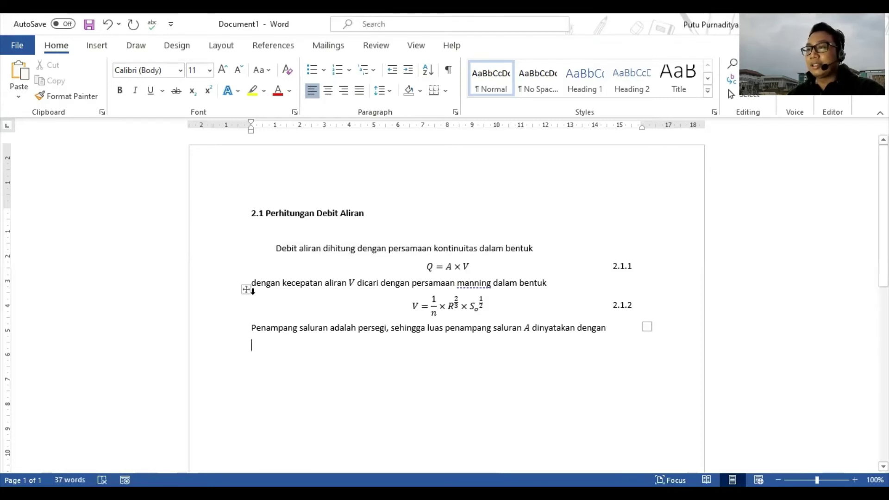
Copy the velocity equation table and paste it below the new sentence.
click(247, 290)
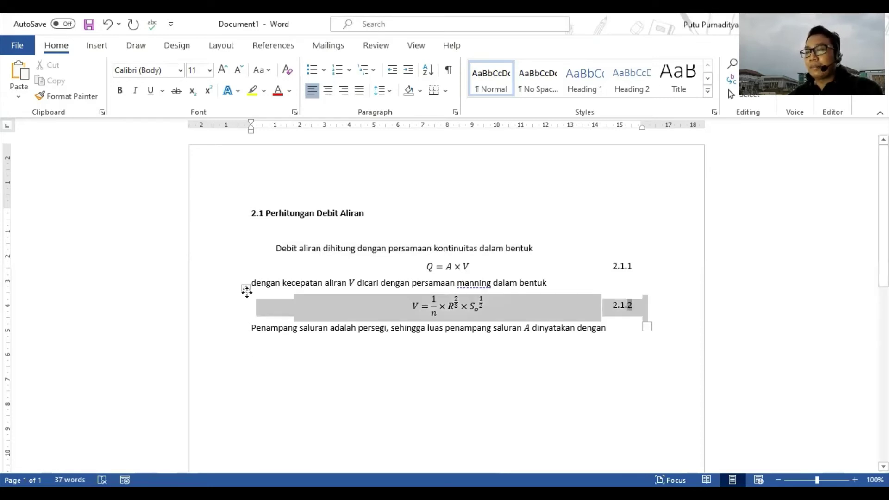
key(ctrl+c)
click(253, 341)
key(ctrl+v)
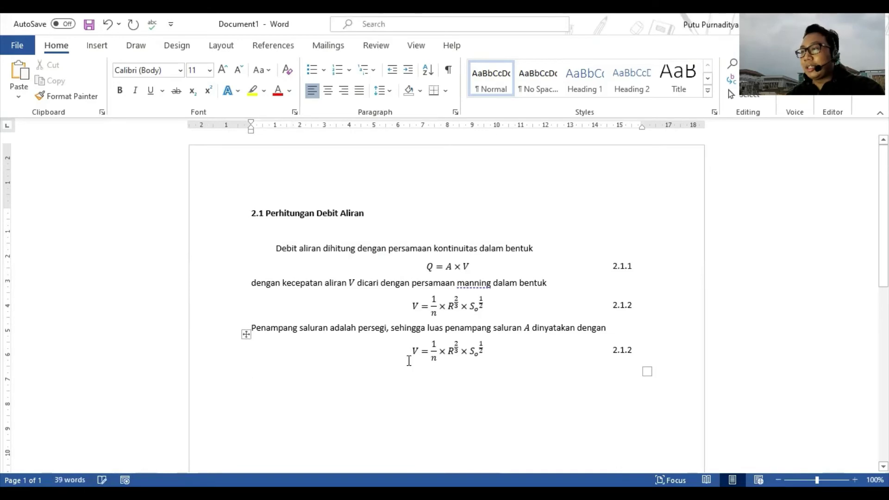
Replace the equation in the pasted table with A = b × h.
click(415, 352)
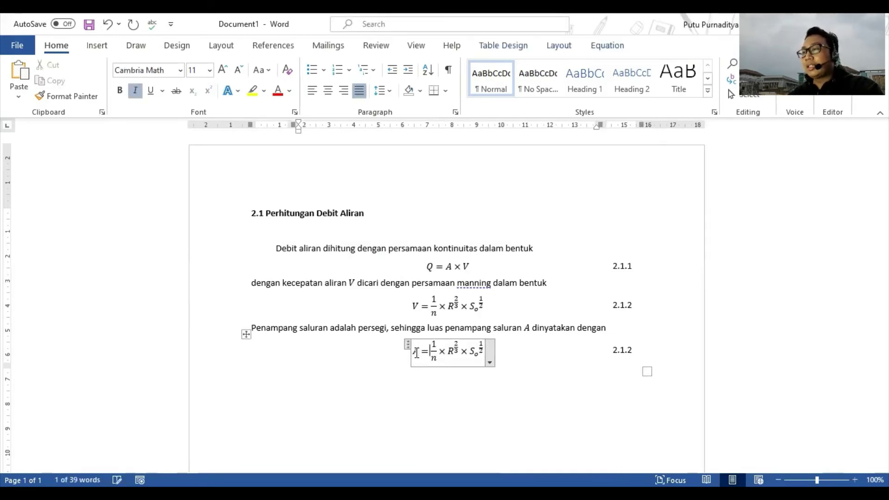
key(shift+Right)
key(shift+Right)
key(shift+Right)
key(shift+Right)
key(shift+Right)
key(shift+Right)
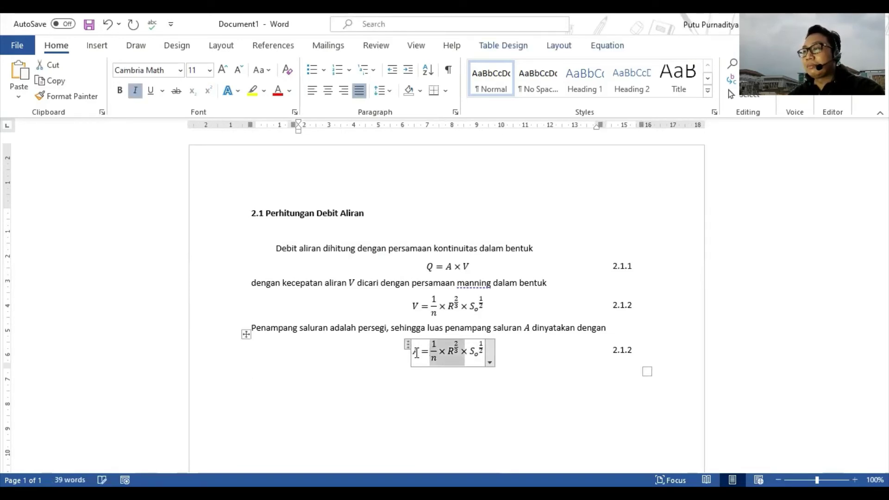
text(b)
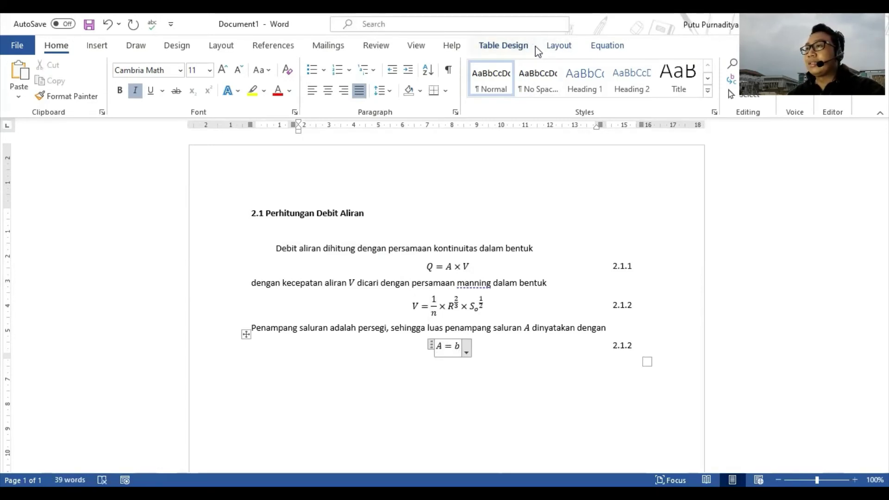
click(608, 46)
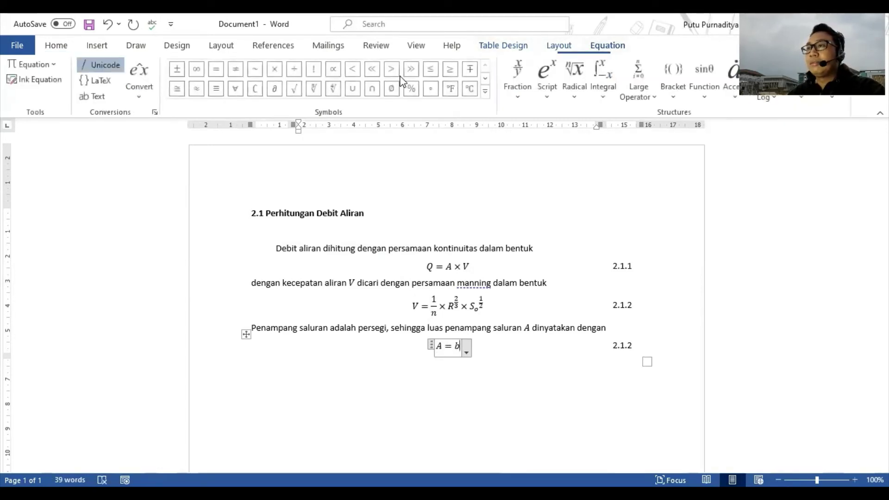
click(273, 74)
text(h)
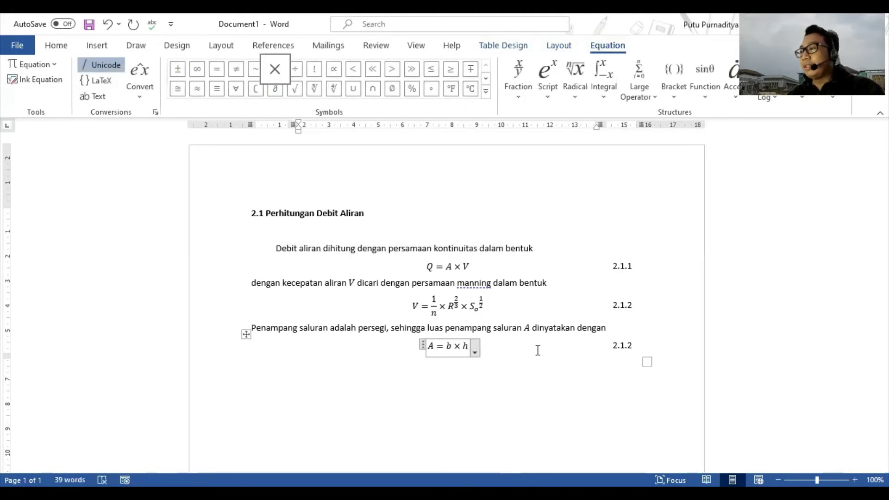
Update the sequence field in the number beside the A = b × h equation.
mouse_move(634, 345)
mouse_down()
mouse_move(617, 345)
mouse_move(628, 353)
mouse_up()
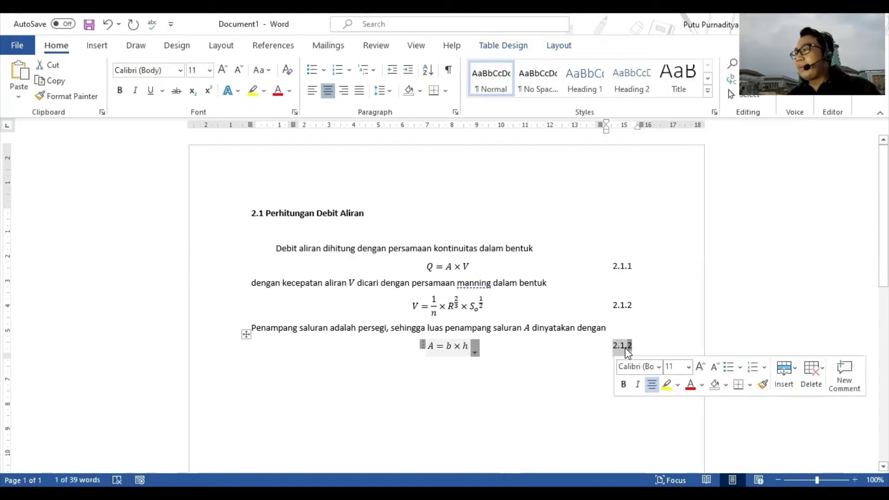
right_click(628, 352)
click(665, 264)
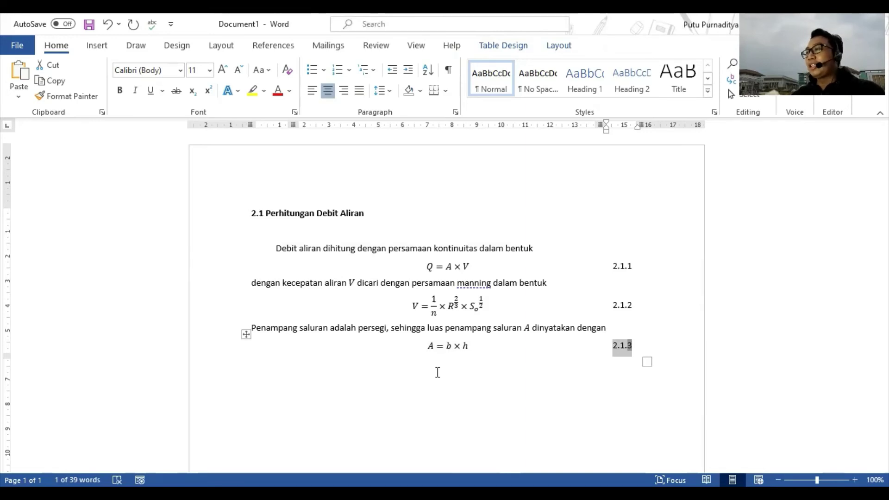
Leave a blank line below the A = b × h equation and write the heading "2.2 Kehilangan Energi".
click(253, 366)
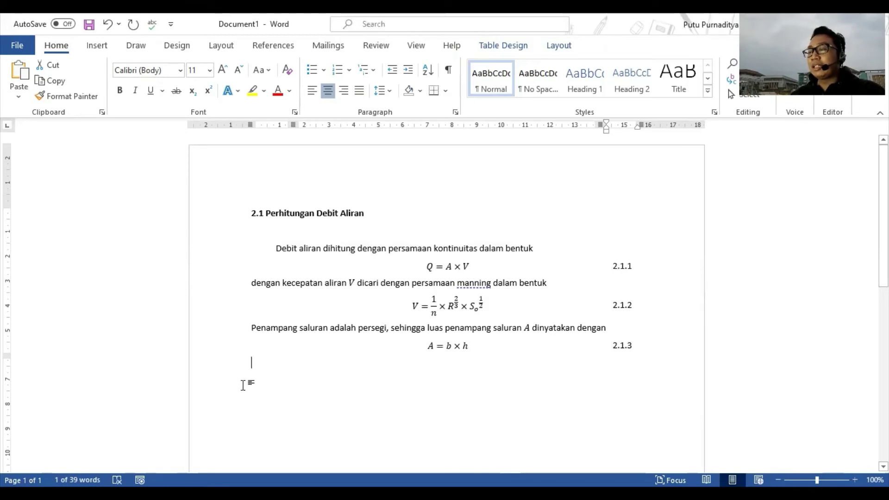
key(Return)
key(Return)
scroll(413, 270, down, 7)
scroll(345, 244, up, 6)
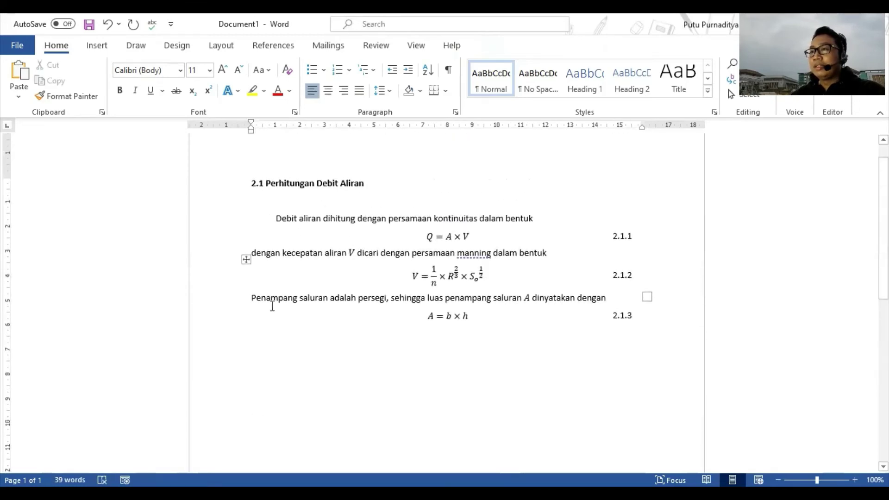
text(2.2)
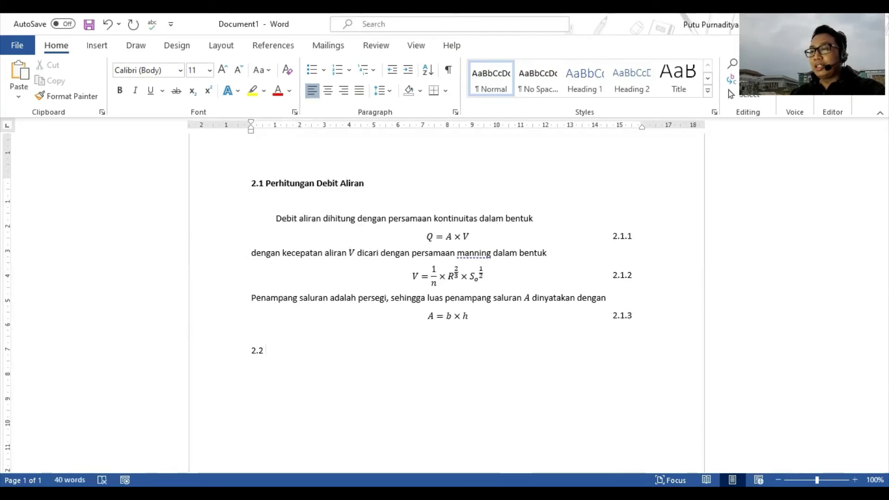
text( Kehilangan )
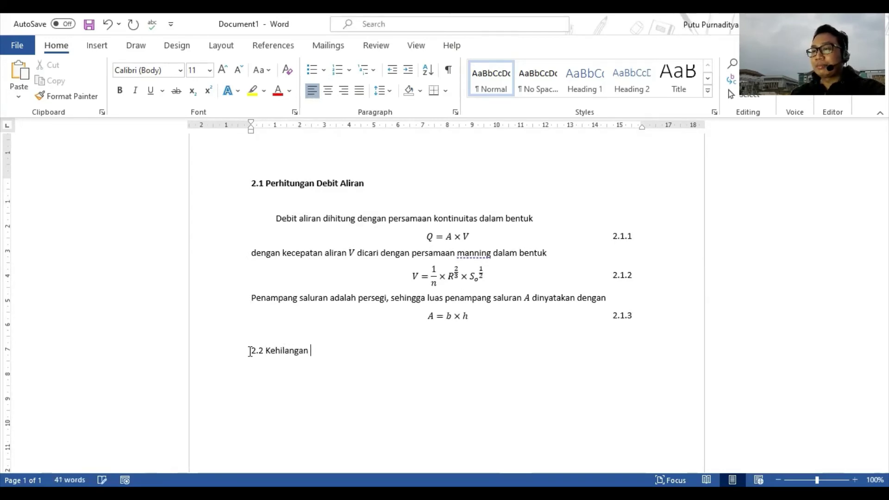
text(Ener)
Make the whole heading "2.2 Kehilangan Energi" bold.
key(shift+Left)
key(shift+Left)
key(shift+Left)
key(shift+Left)
key(shift+Left)
key(shift+Left)
key(shift+Left)
key(shift+Left)
key(shift+Left)
key(shift+Left)
key(shift+Left)
key(shift+Left)
key(shift+Left)
key(shift+Left)
key(shift+Left)
key(shift+Left)
key(shift+Left)
key(shift+Left)
key(shift+Left)
key(shift+Left)
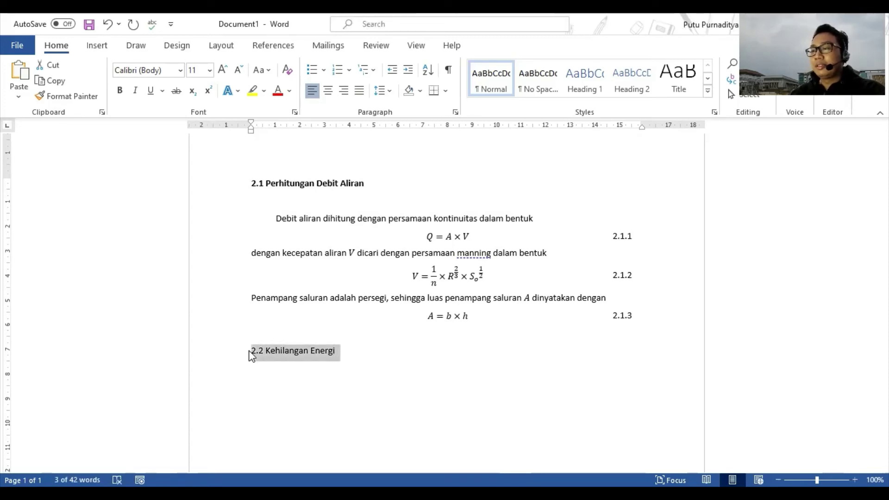
key(ctrl+b)
Below the heading, set a 1 cm first-line indent, write "Kehilangan energi mengikuti persamaan dasar Darcy-Weisbach dalam bentuk" and start a new line.
key(Down)
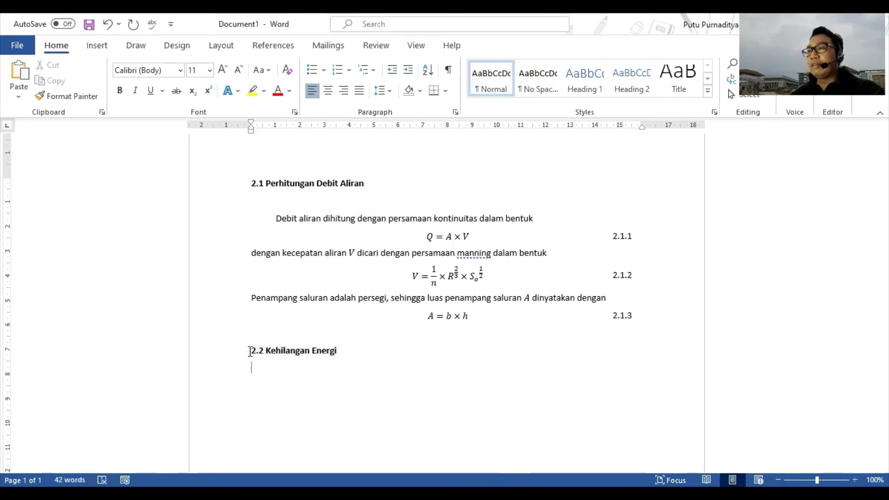
drag(252, 124, 280, 134)
text(Ke)
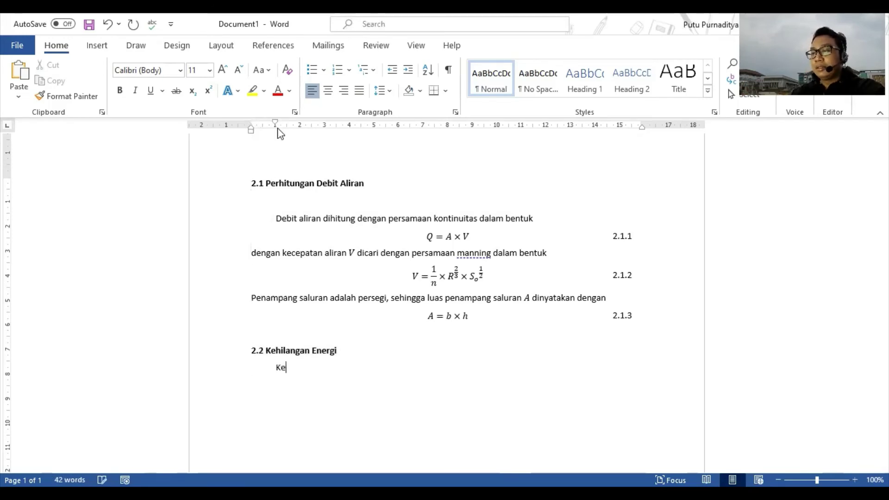
text(hilangan ene)
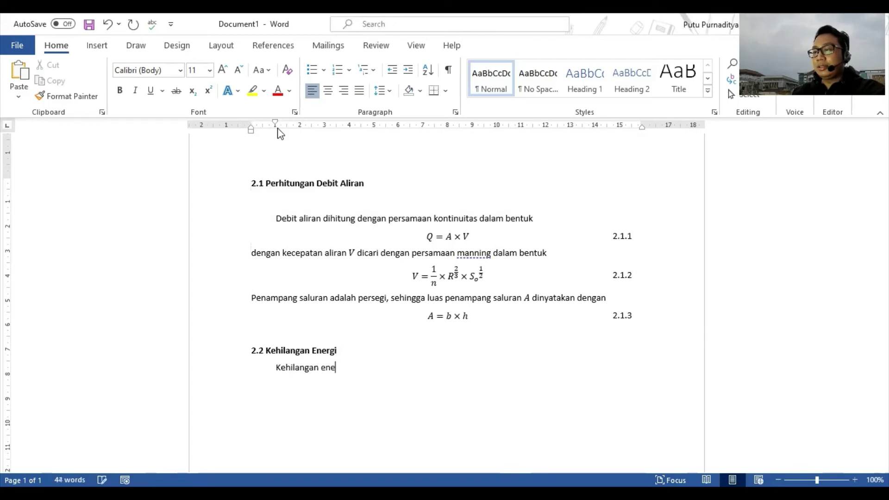
text(rgi meng)
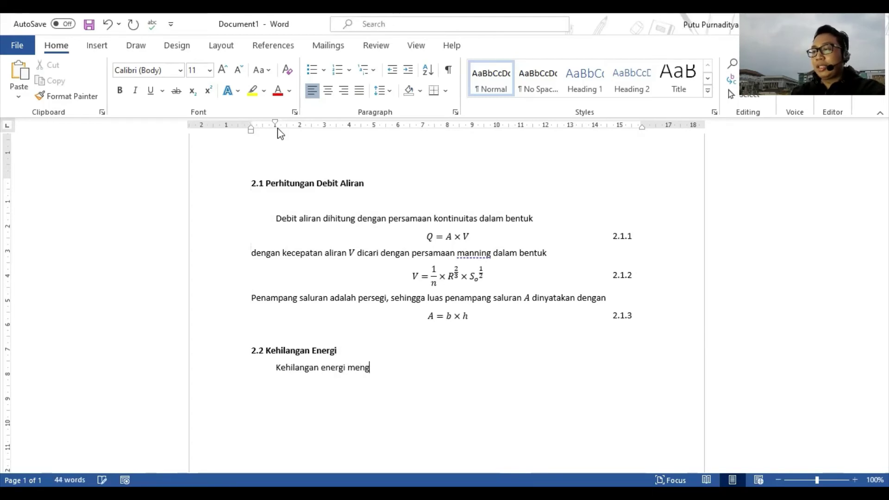
text(ikuti persamaan dasar)
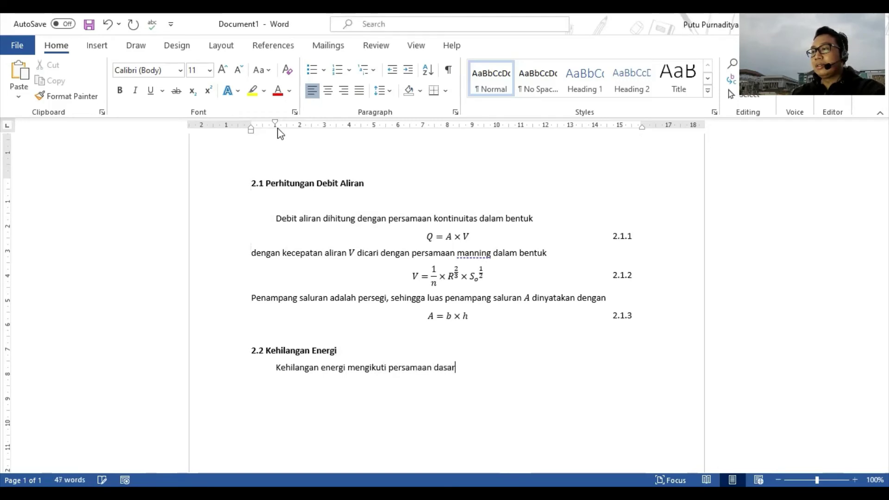
text( D)
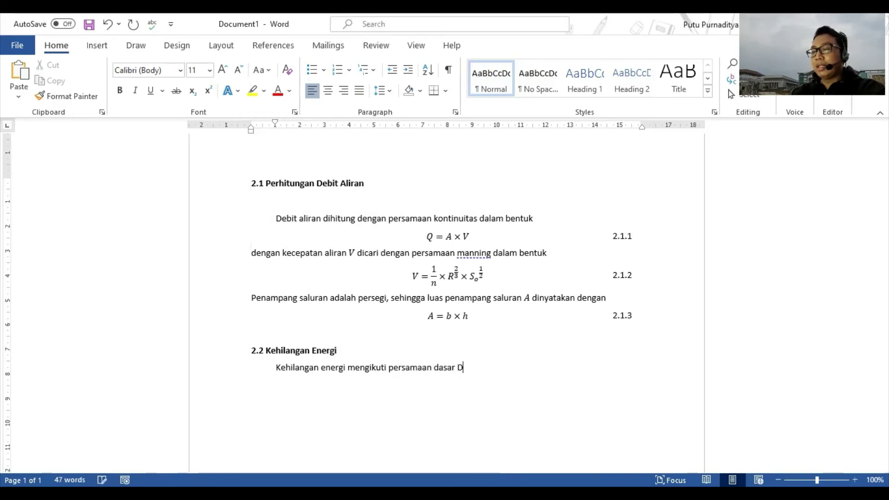
text(arcy)
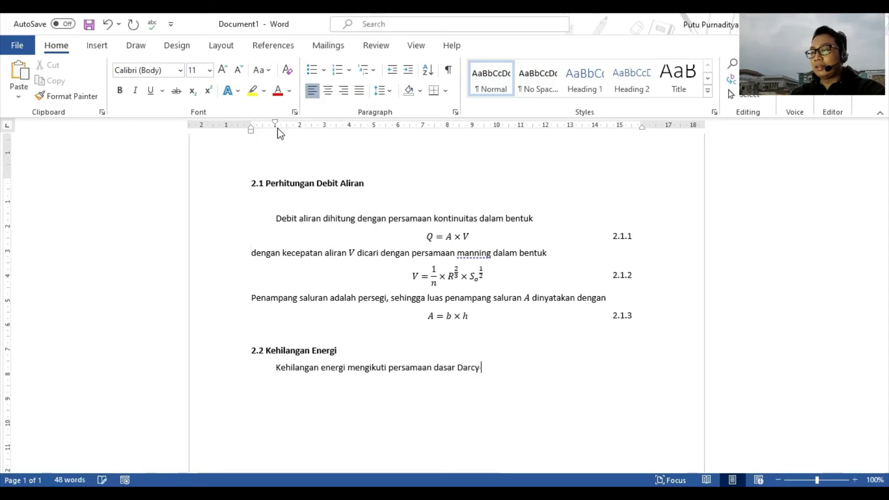
text(-Weisbac)
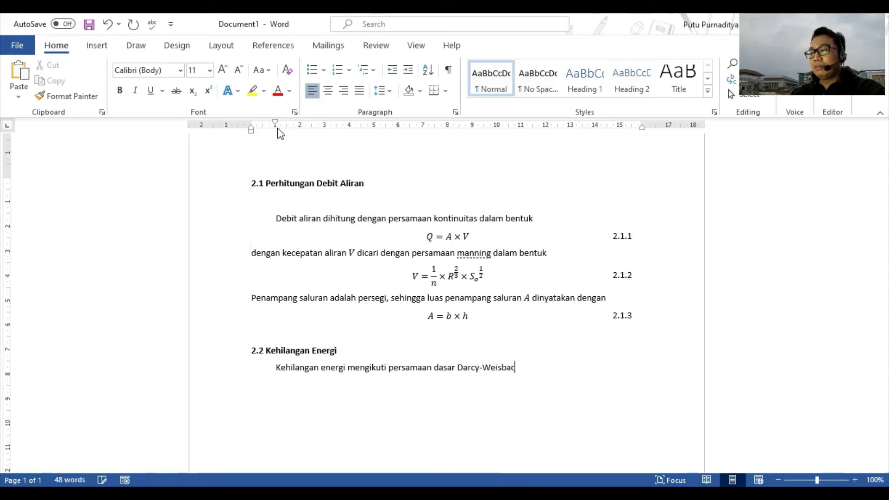
text(h dalam)
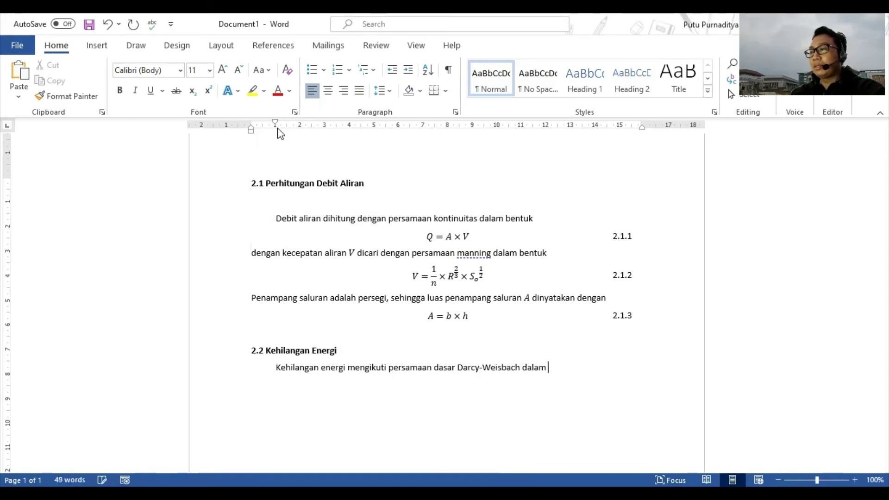
text( bentuk)
key(Return)
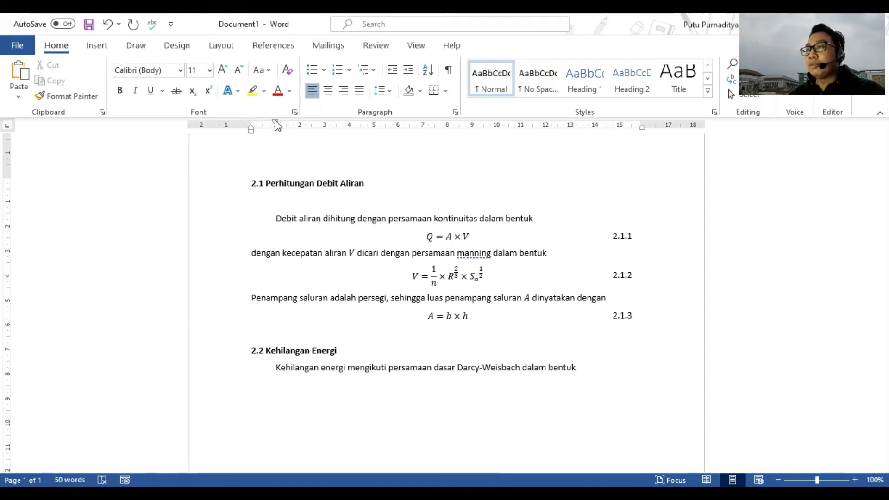
Remove the new line's first-line indent and paste a copy of the A = b × h equation table there.
drag(275, 121, 251, 124)
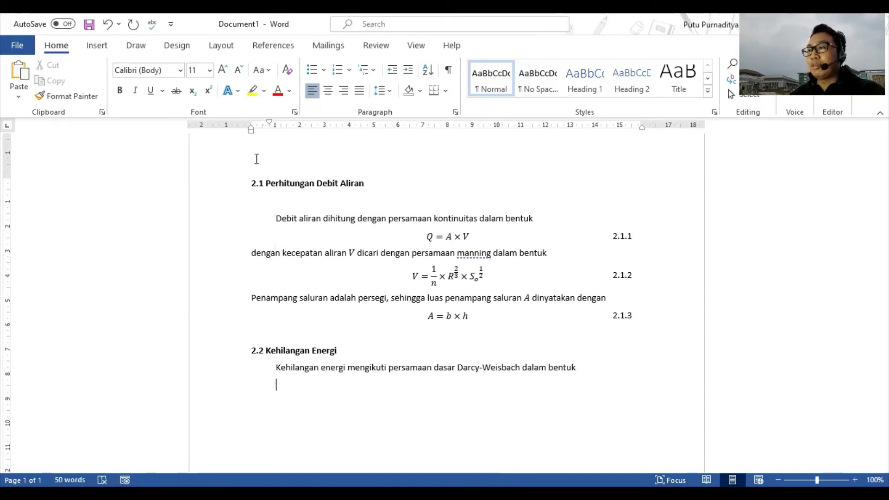
click(248, 305)
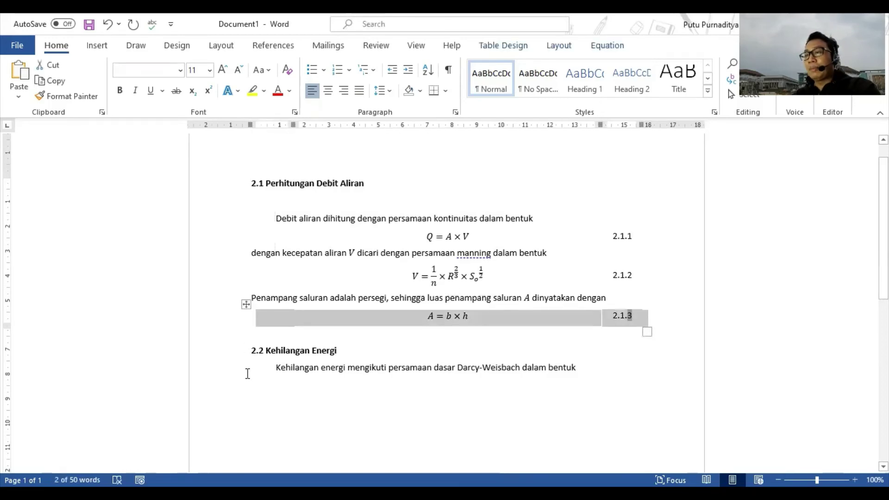
click(257, 385)
key(ctrl+v)
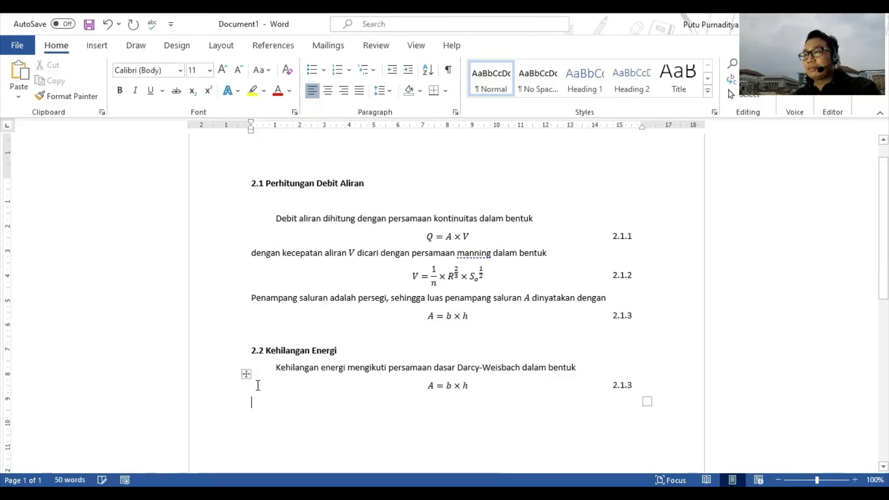
Replace the equation in the pasted table with a new empty equation.
drag(423, 388, 467, 387)
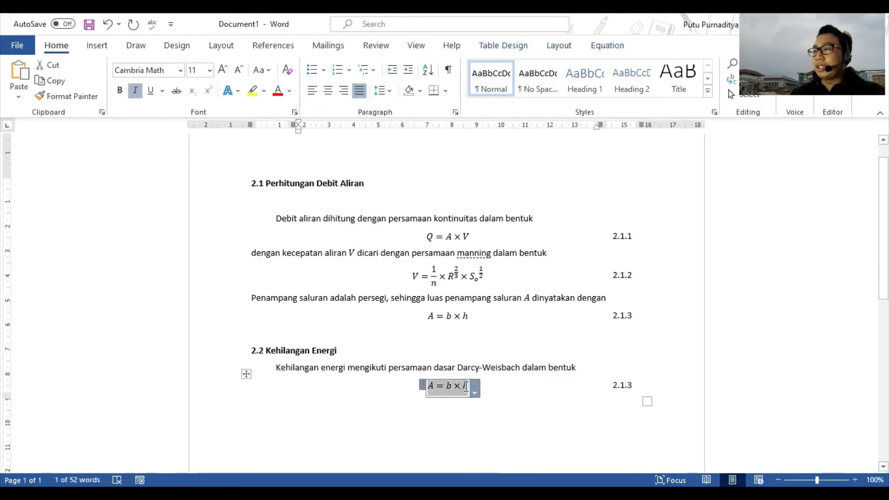
key(Delete)
click(96, 45)
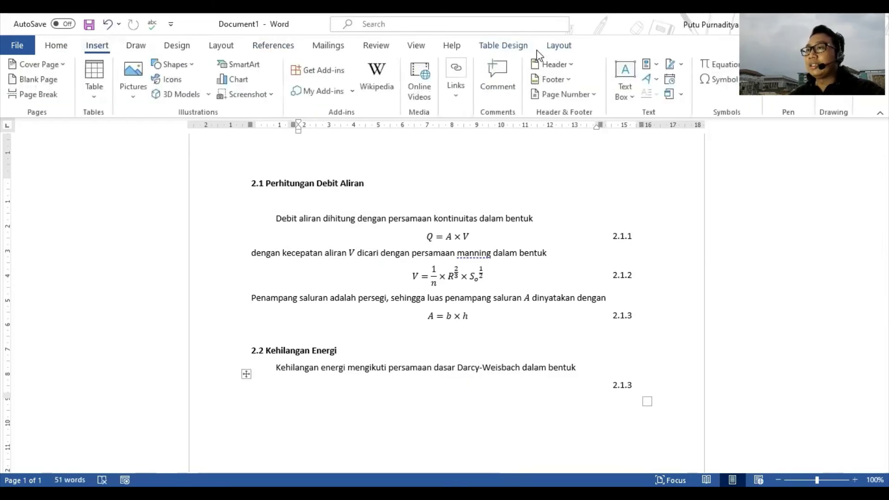
click(708, 65)
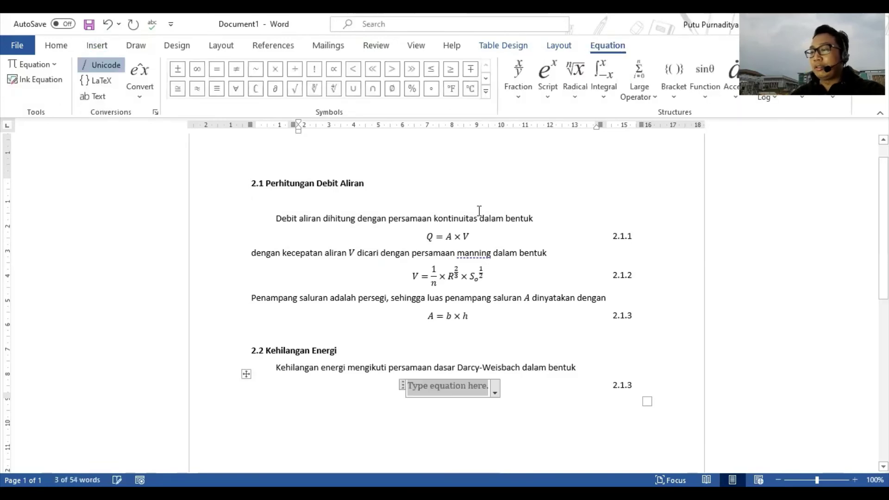
click(479, 209)
click(448, 387)
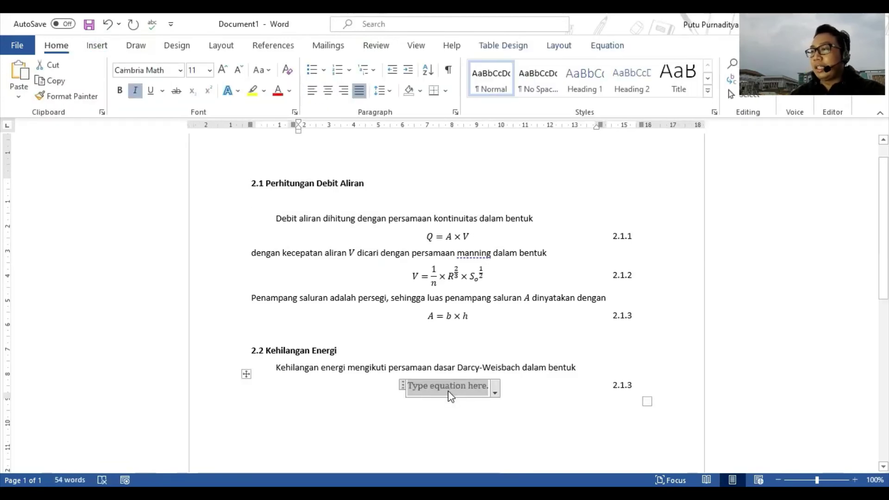
Fill the empty equation with h with subscript L, an equals sign, f and the stacked fraction L over D.
click(607, 46)
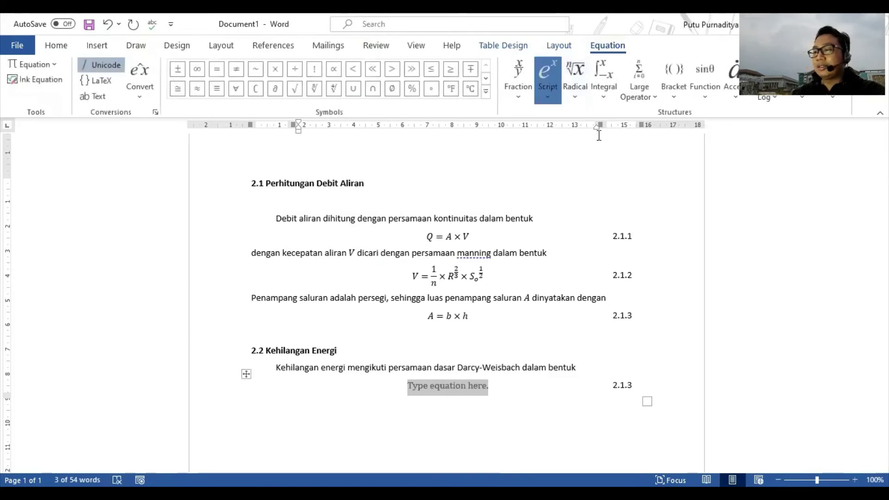
text(hL)
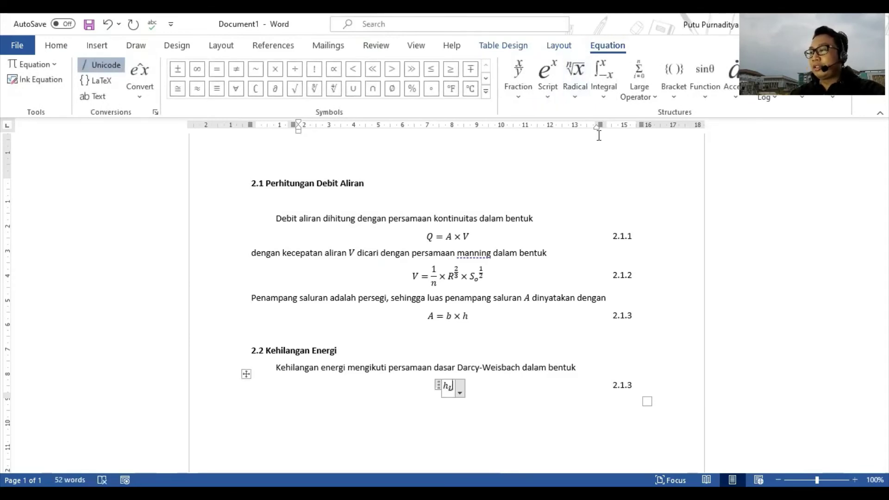
key(Right)
text(= )
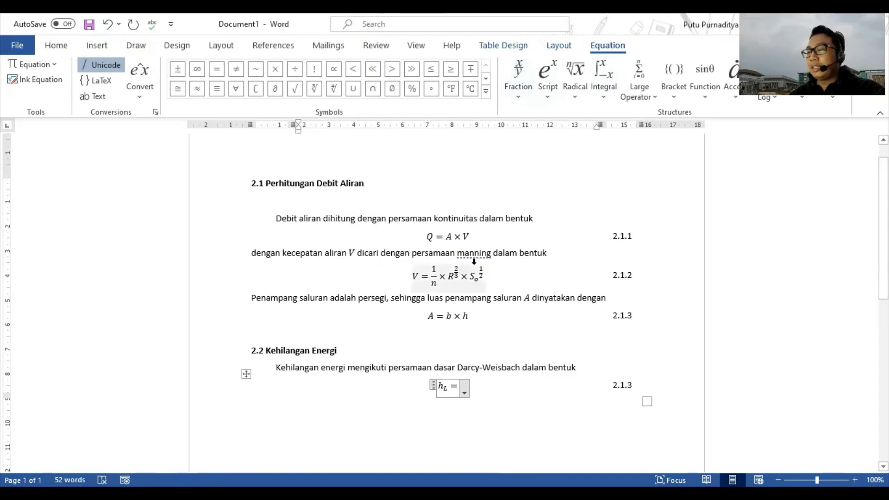
text(f)
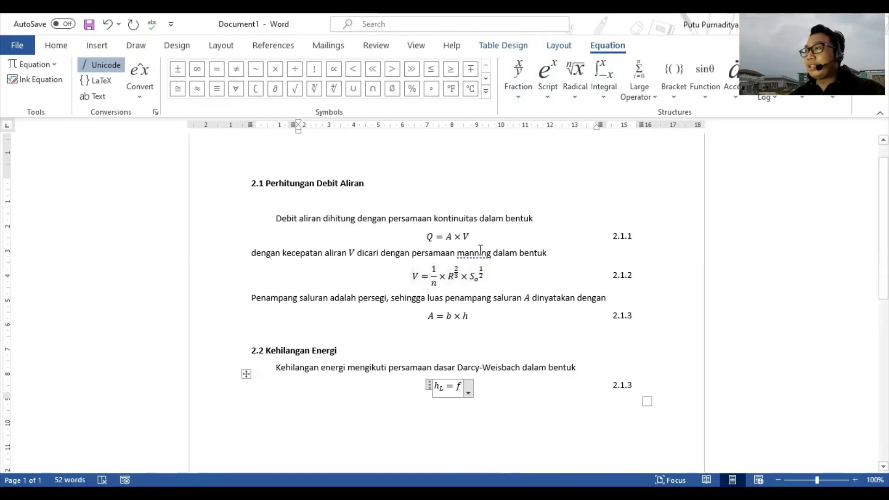
click(520, 101)
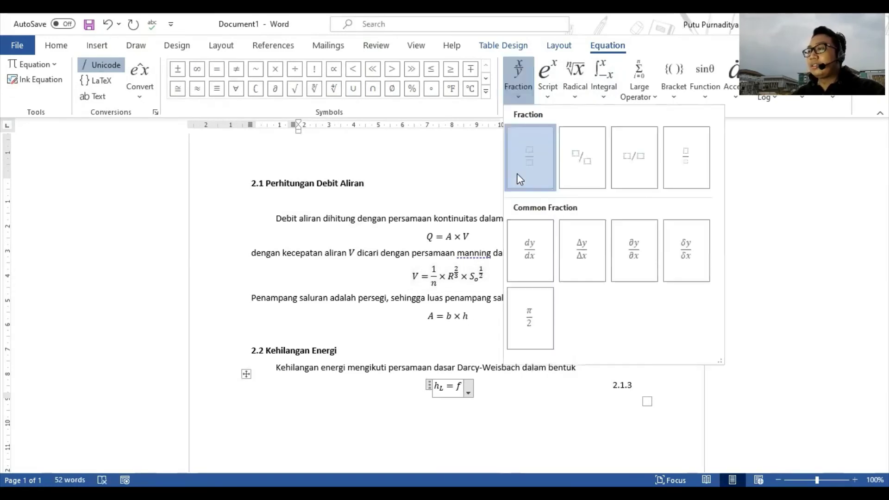
click(517, 173)
text(L/)
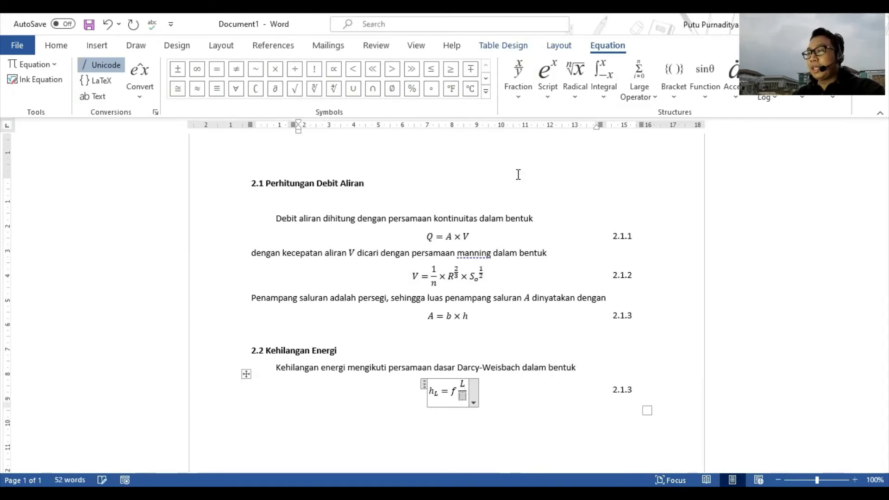
text(D)
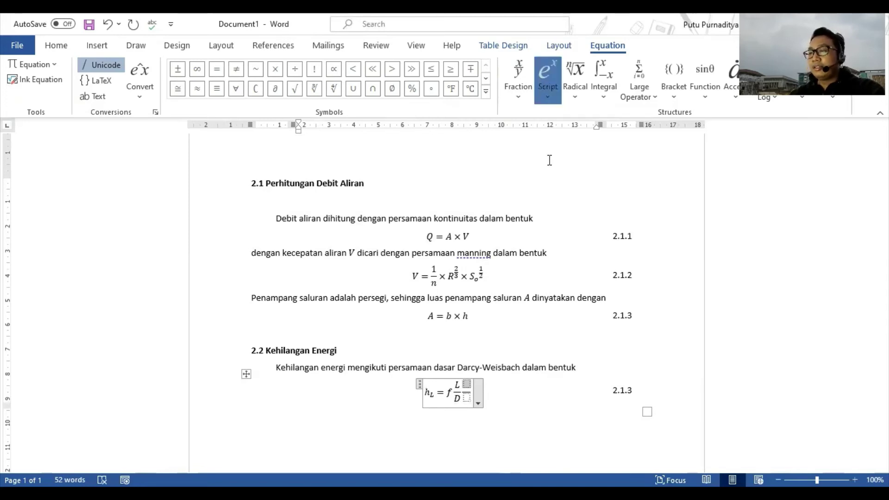
Complete the Darcy-Weisbach equation with a second stacked fraction, V squared over 2g, and leave the equation.
text(V^2)
key(Down)
text(2)
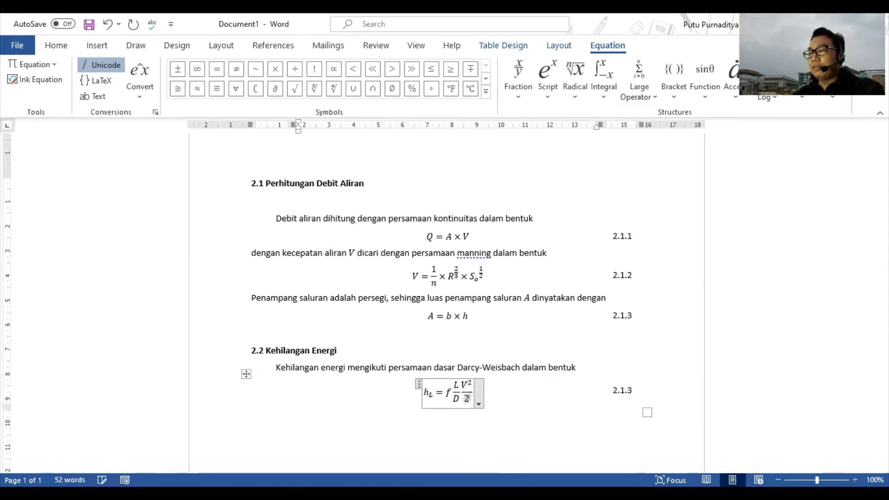
text(g)
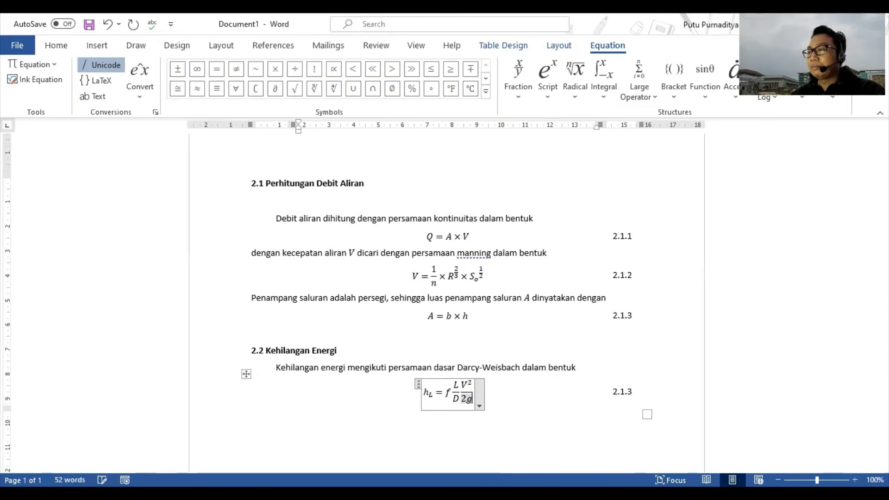
key(Right)
key(Right)
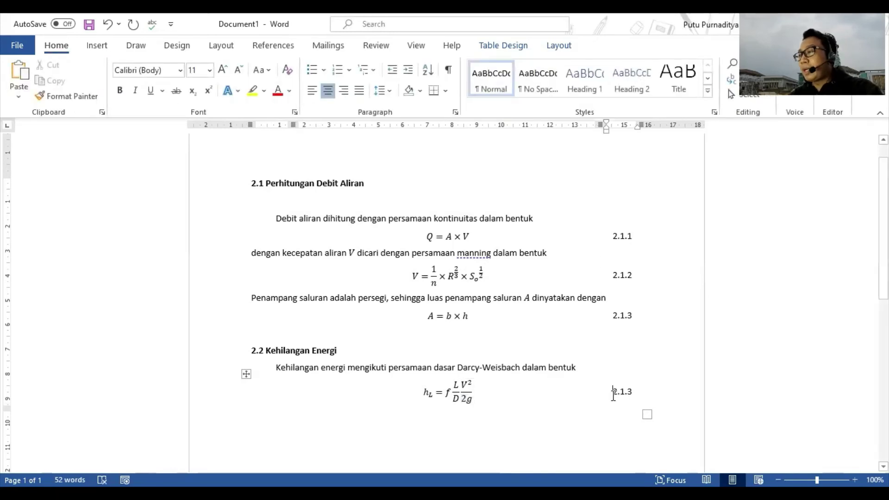
Update the sequence number field beside the Darcy-Weisbach equation.
drag(614, 394, 627, 397)
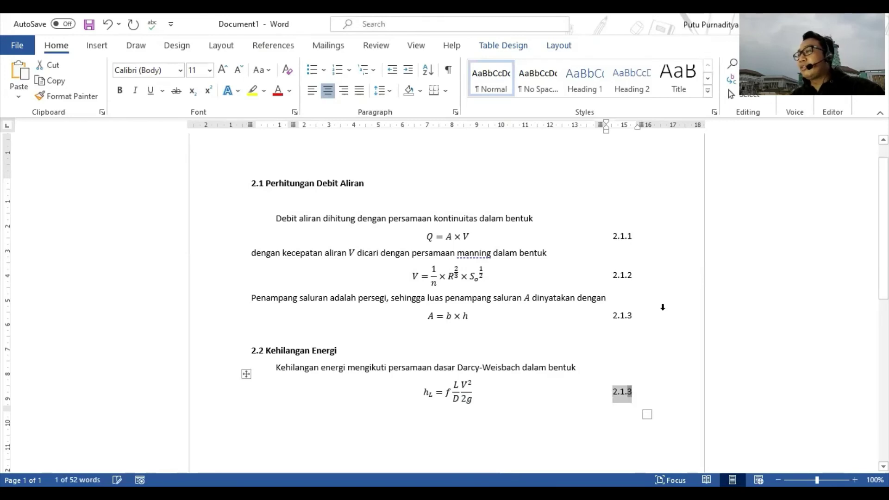
text(4)
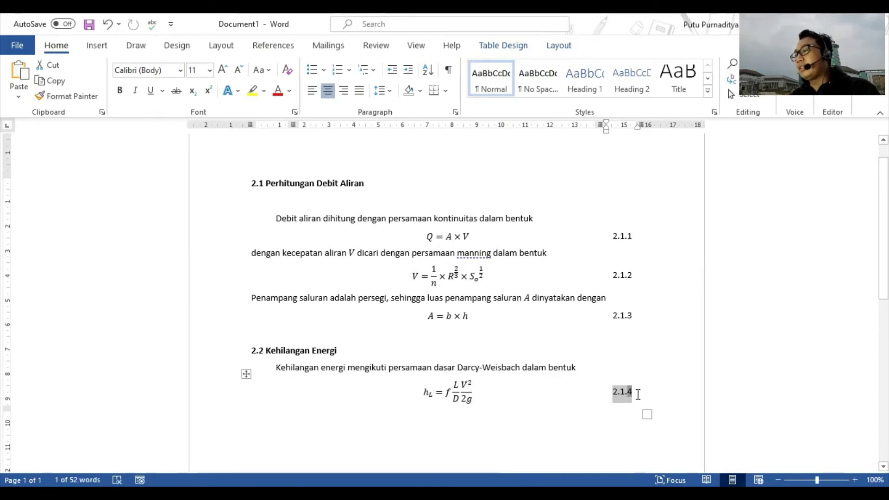
drag(633, 392, 627, 393)
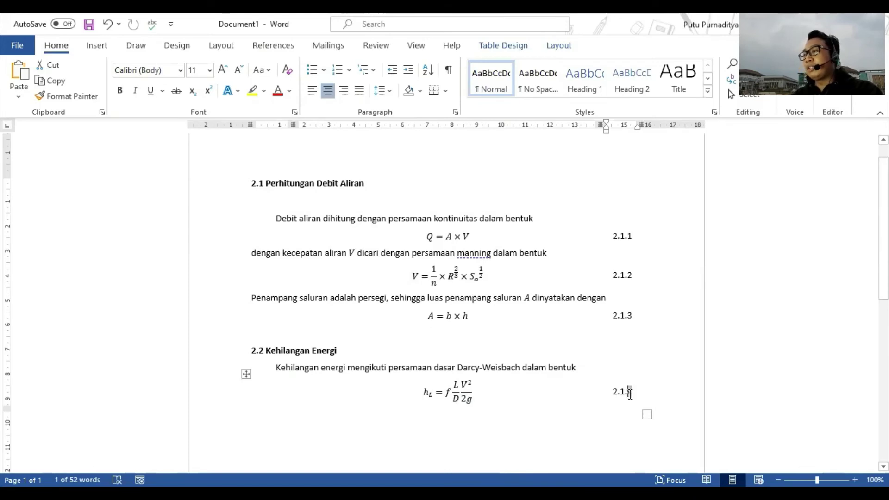
drag(614, 391, 624, 391)
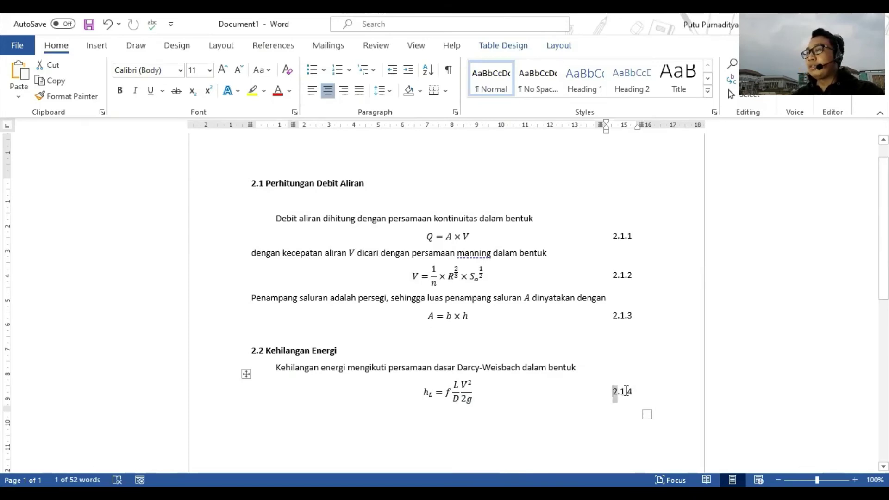
click(625, 392)
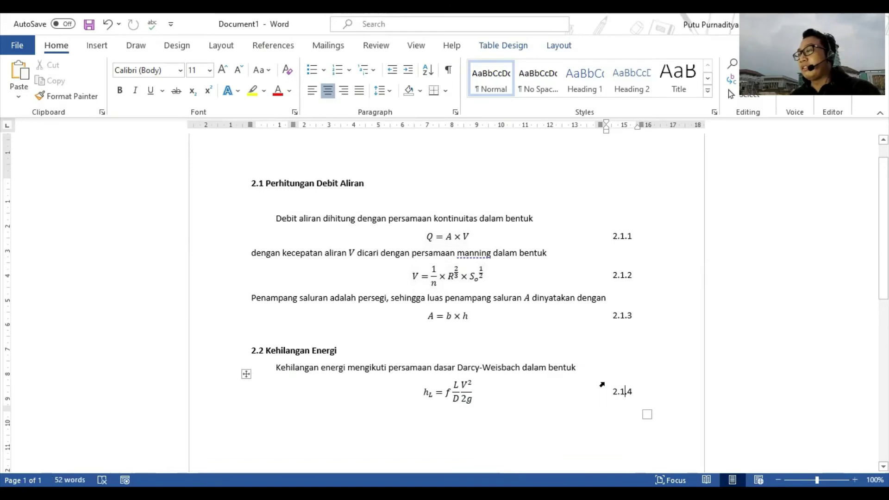
Replace the whole equation number beside the Darcy-Weisbach equation with the plain text 2.2.1.
drag(613, 387, 638, 394)
key(Delete)
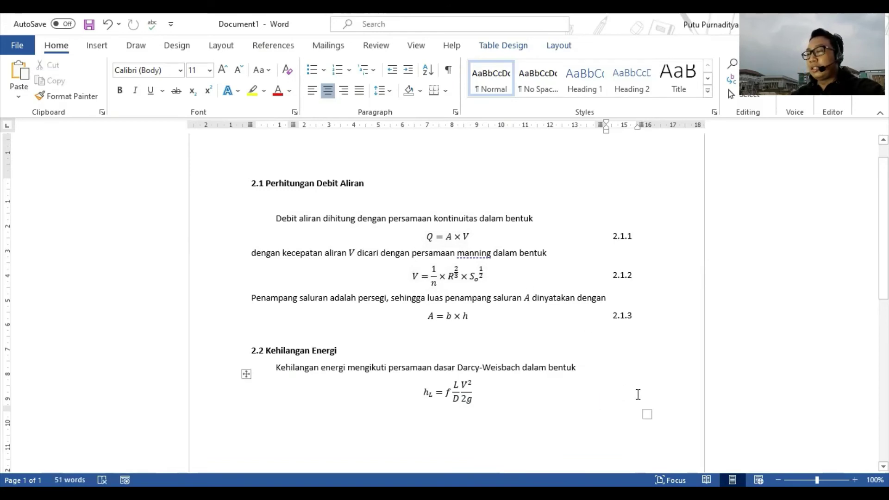
text(2.2.1)
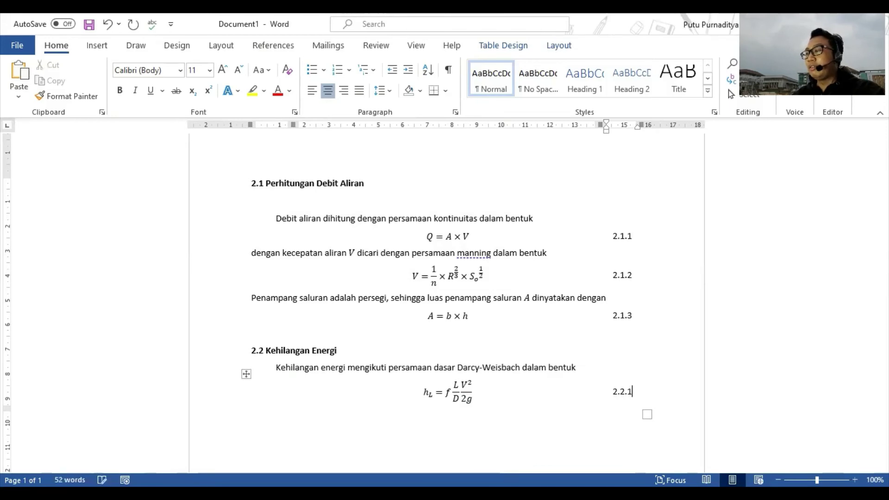
Replace the final 1 of the Darcy-Weisbach equation number with a Seq field using the code SEQ EQ2.2.
drag(628, 393, 638, 394)
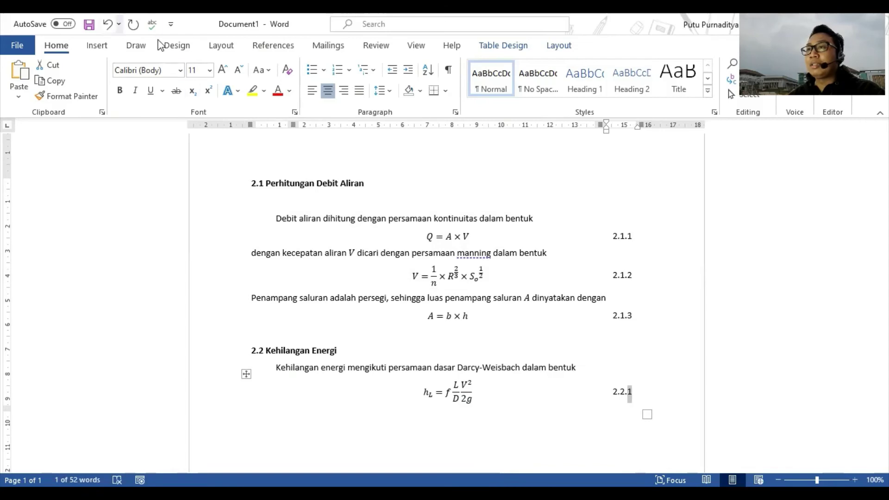
click(106, 45)
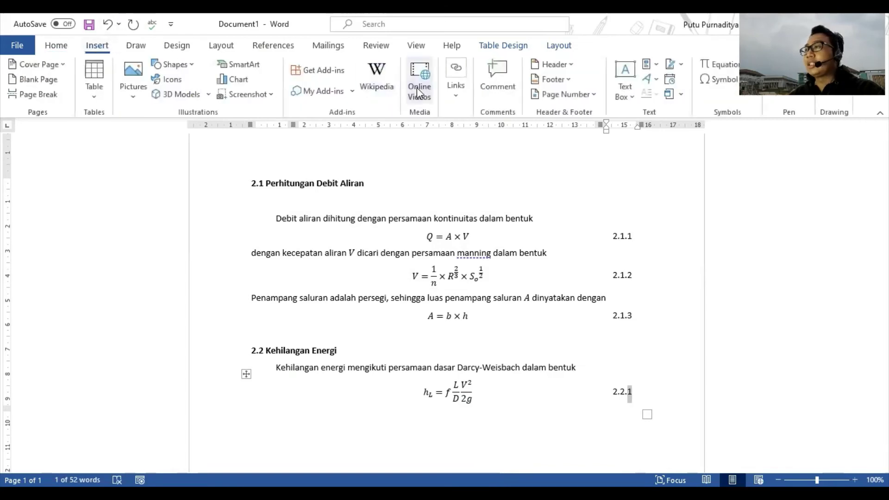
click(647, 70)
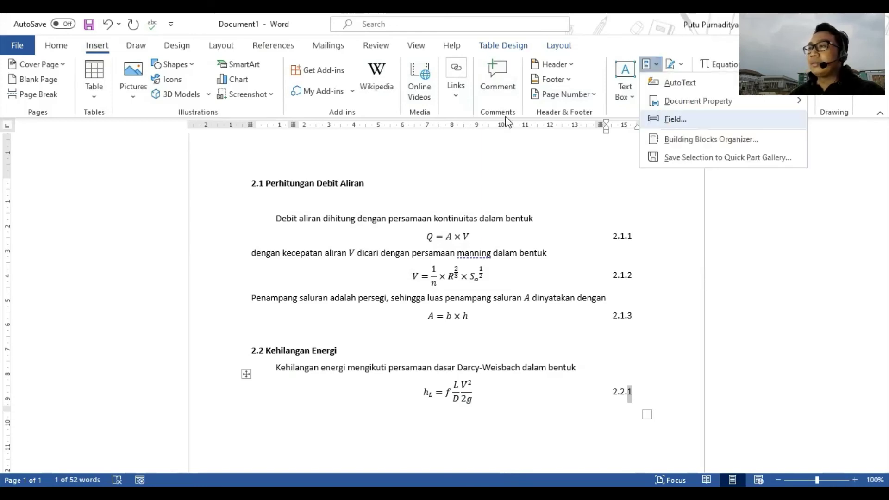
key(Return)
drag(321, 204, 326, 290)
click(269, 270)
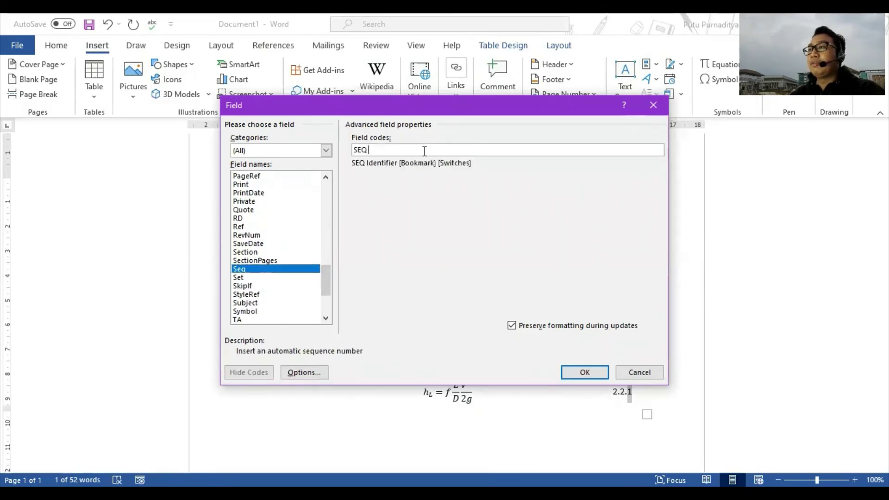
text(EQ2.2)
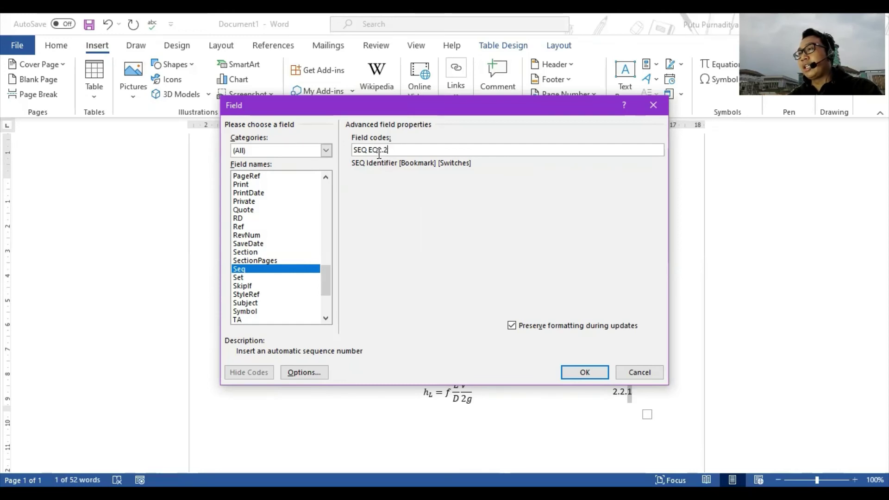
click(586, 369)
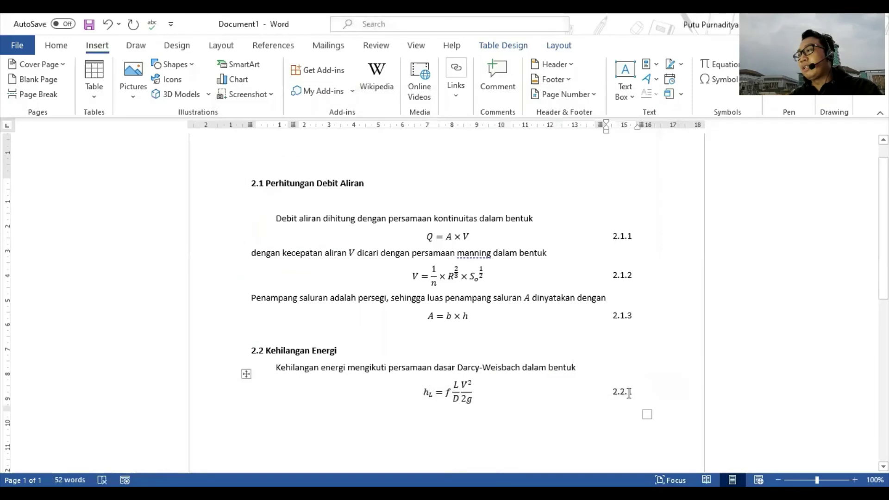
drag(628, 392, 633, 393)
Write "Untuk saluran non sirkular, maka D adalah" below the Darcy-Weisbach equation, with D as an inline equation, and start an unindented new line.
scroll(508, 391, down, 1)
scroll(508, 390, down, 3)
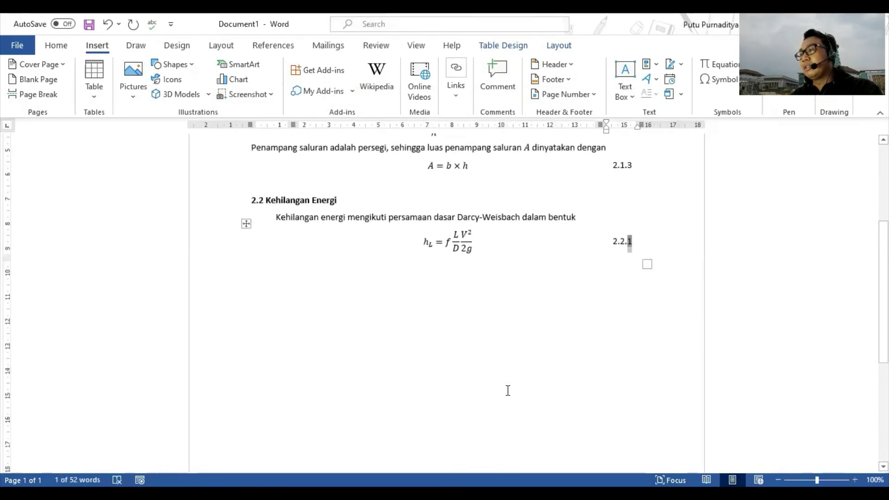
click(618, 242)
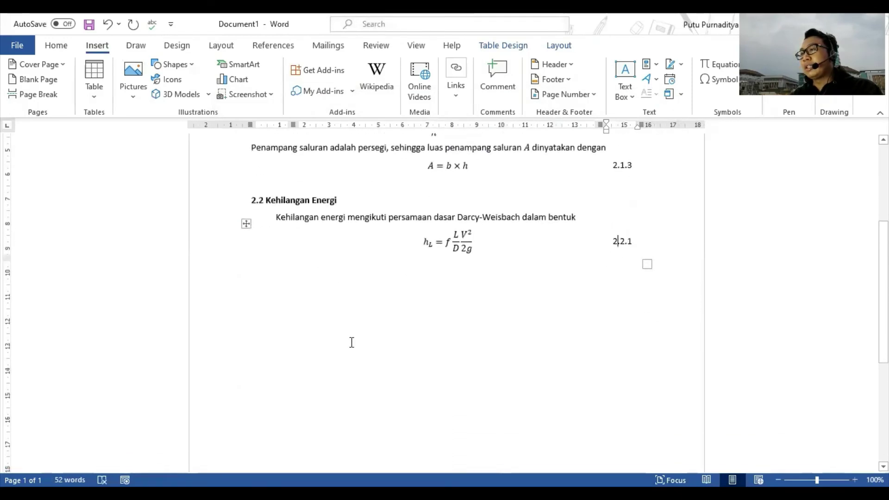
click(289, 267)
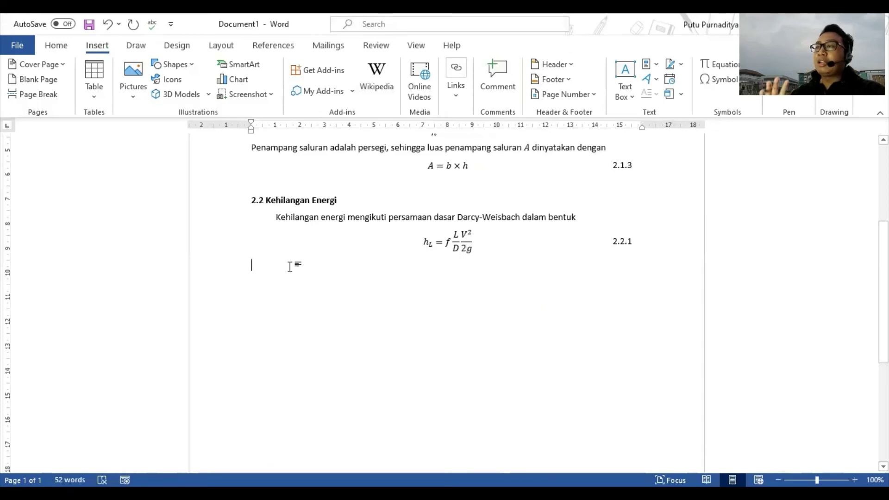
scroll(292, 269, up, 1)
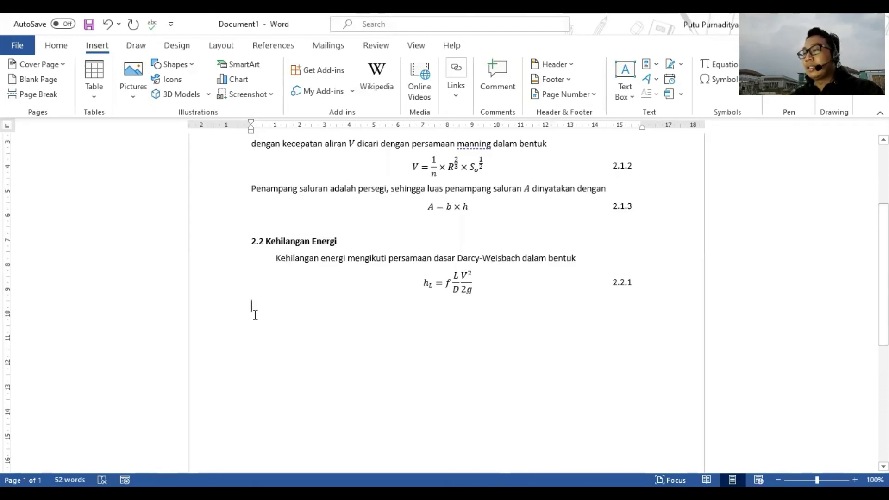
text(untuk )
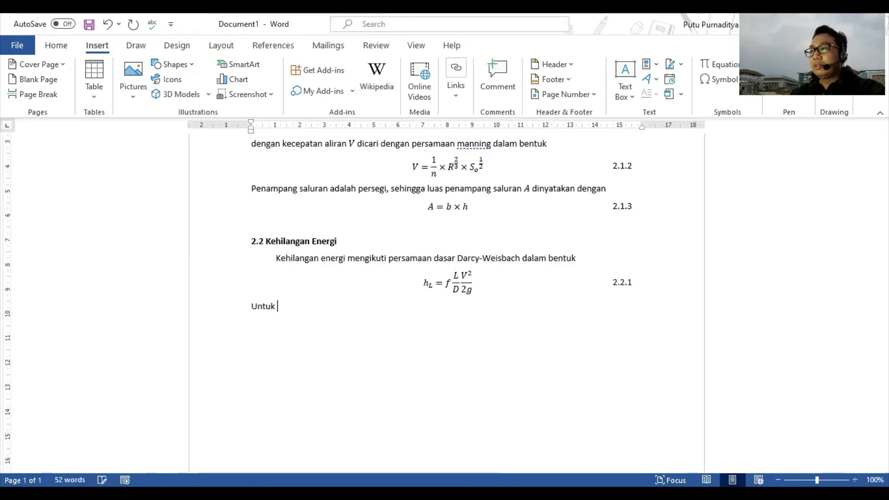
text(saluran non)
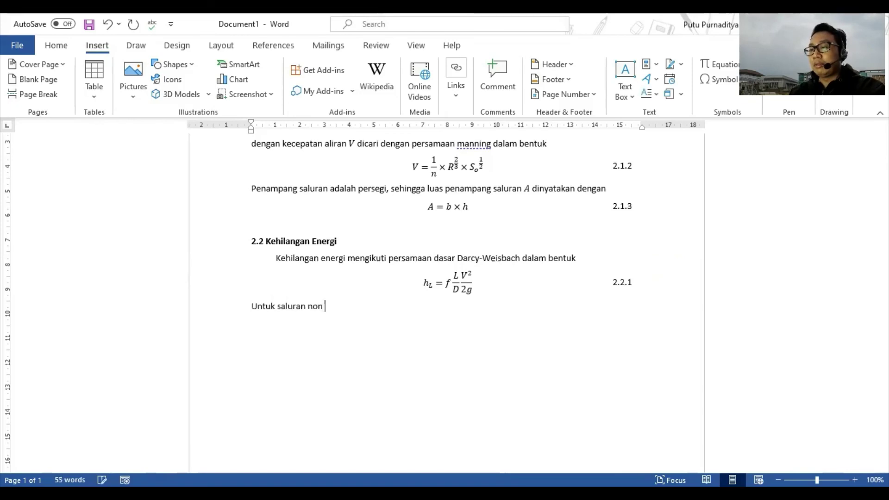
text( sirk)
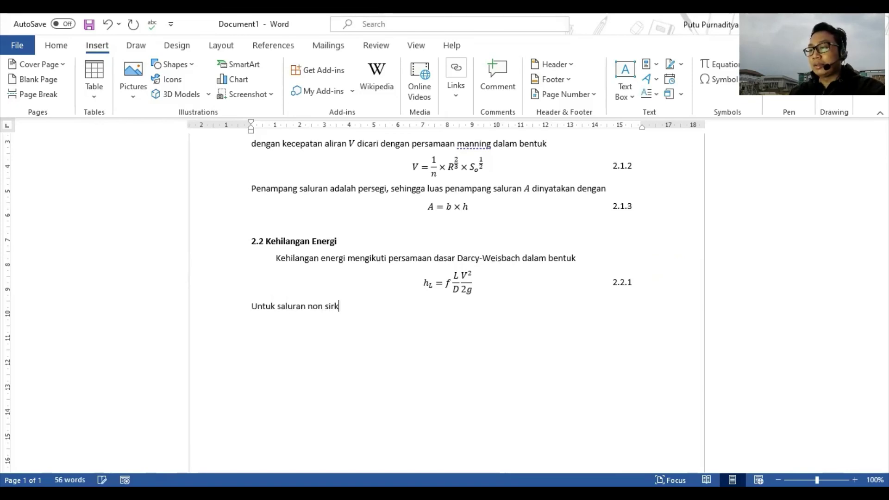
text(ular, maka)
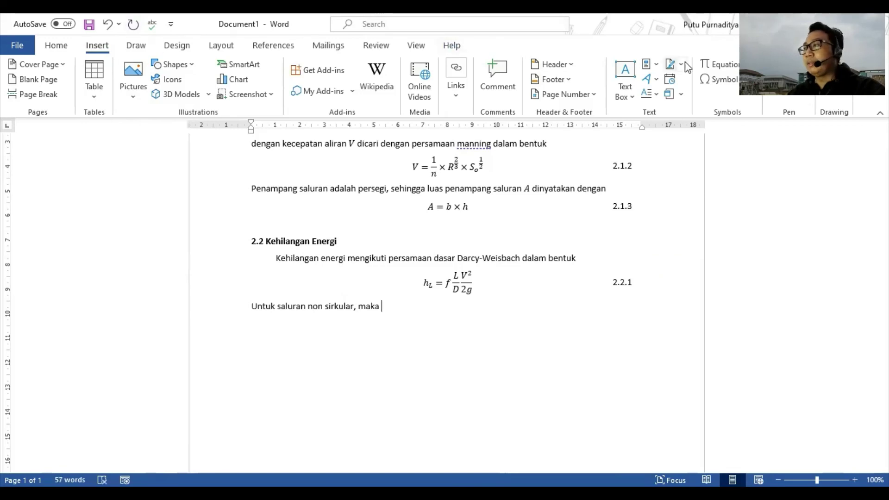
click(717, 72)
text(D)
key(Right)
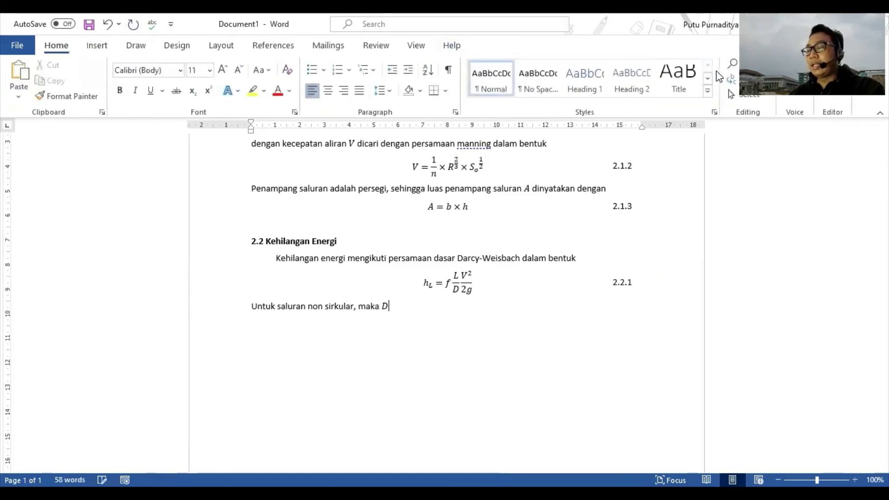
text(adalaha)
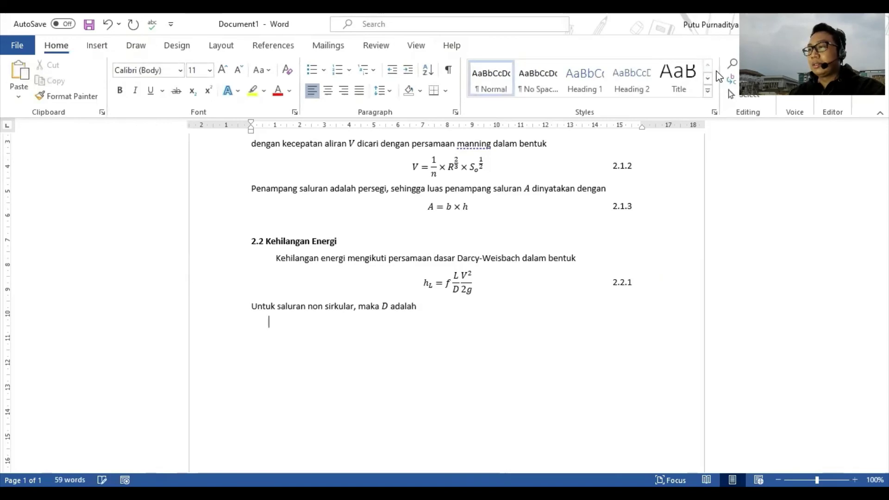
key(BackSpace)
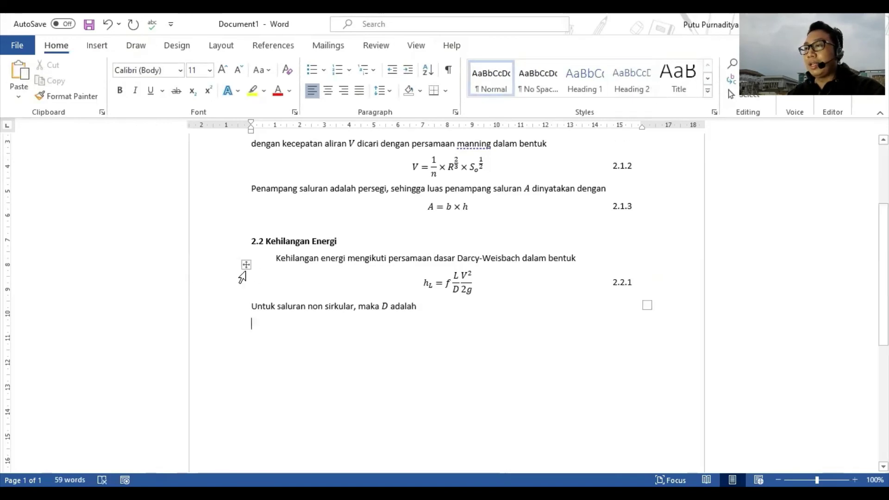
Paste a copy of the Darcy-Weisbach equation table on the new line and change its equation to D = 4R.
click(245, 265)
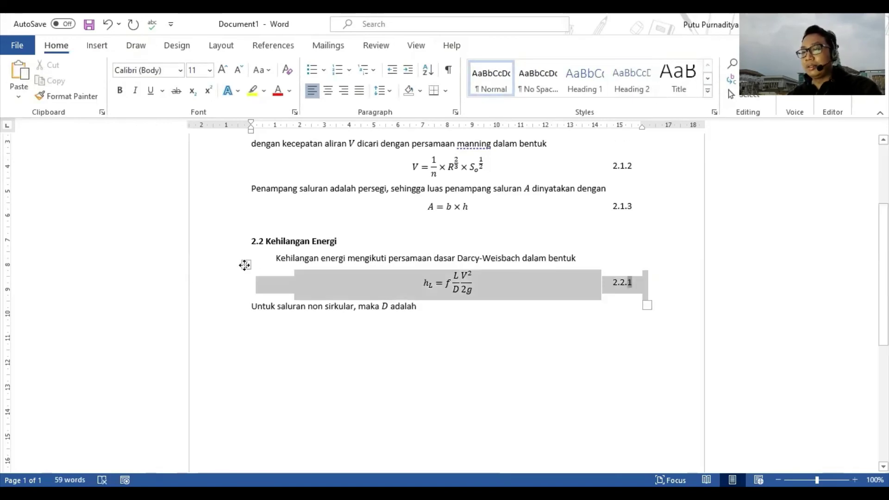
click(256, 323)
key(ctrl+v)
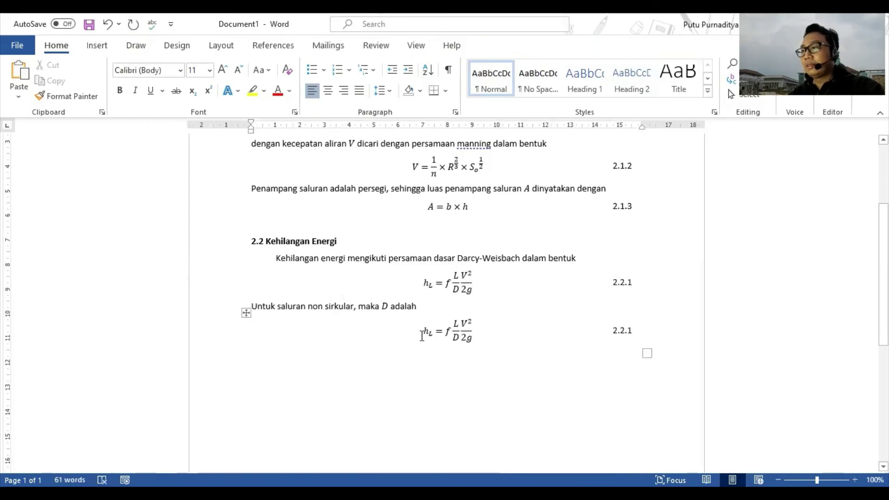
click(427, 333)
text(D)
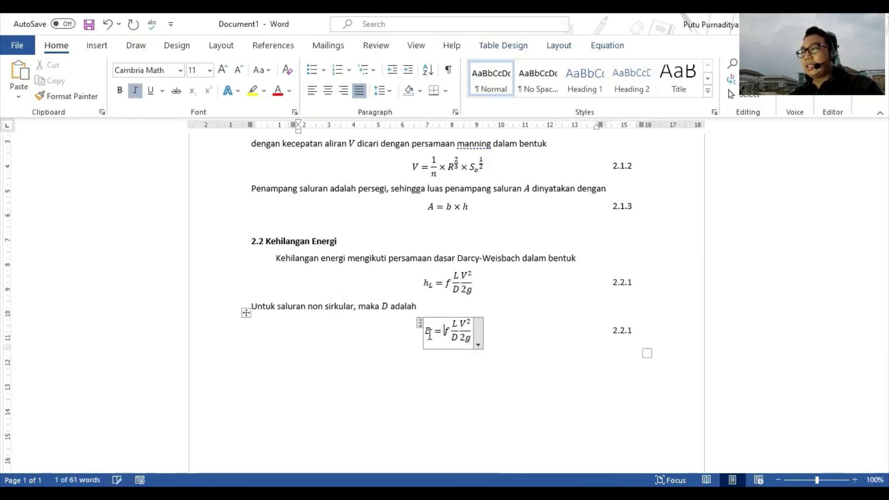
key(shift+Right)
key(shift+Right)
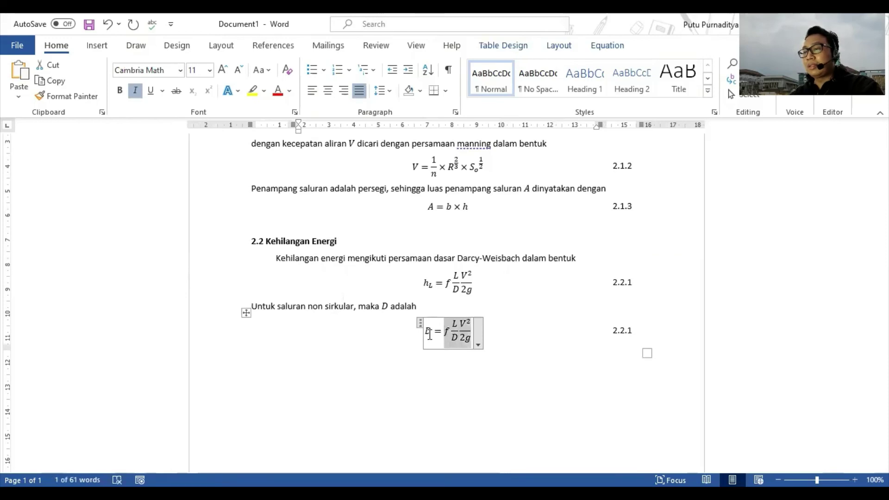
text(4R)
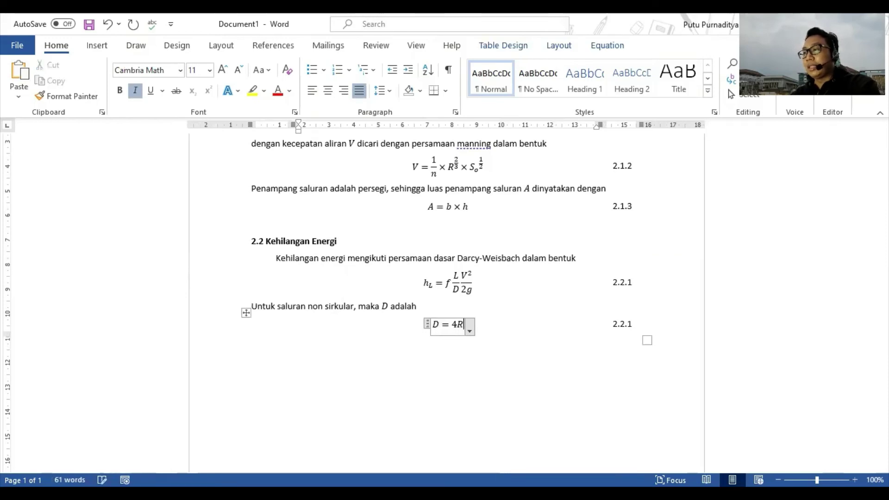
Update the sequence number field beside D = 4R and return to the line below the table.
double_click(631, 325)
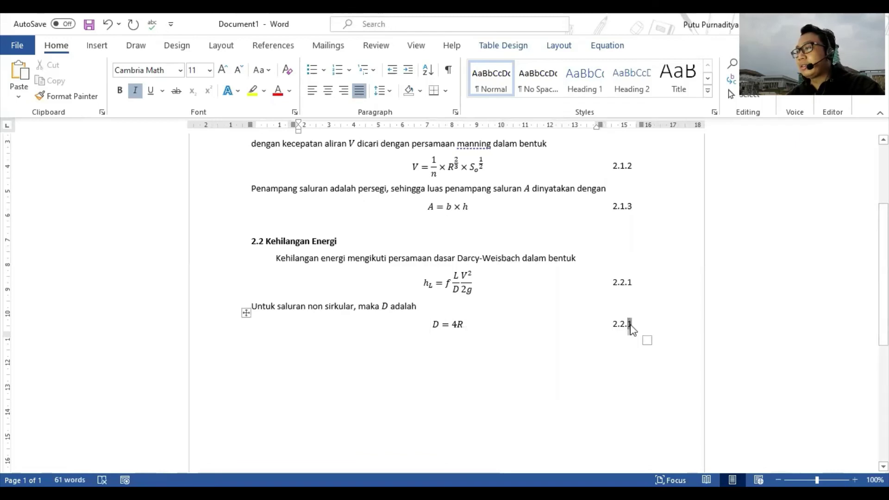
double_click(633, 326)
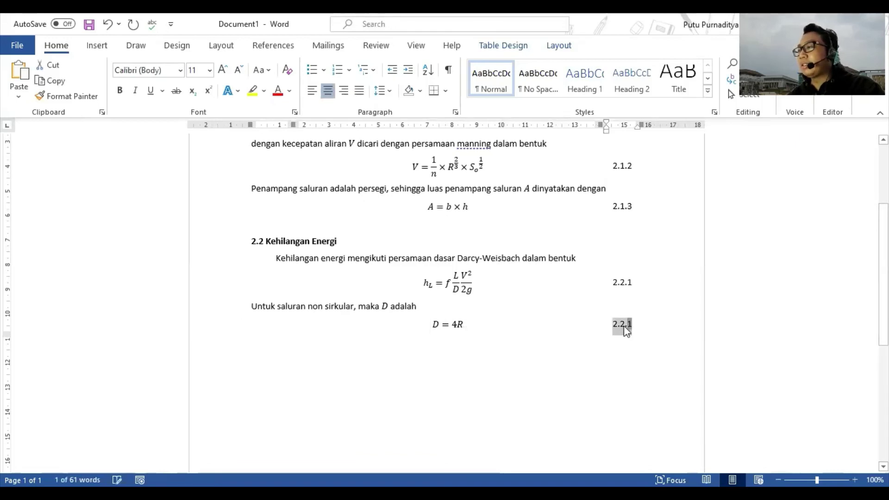
text(2)
click(596, 355)
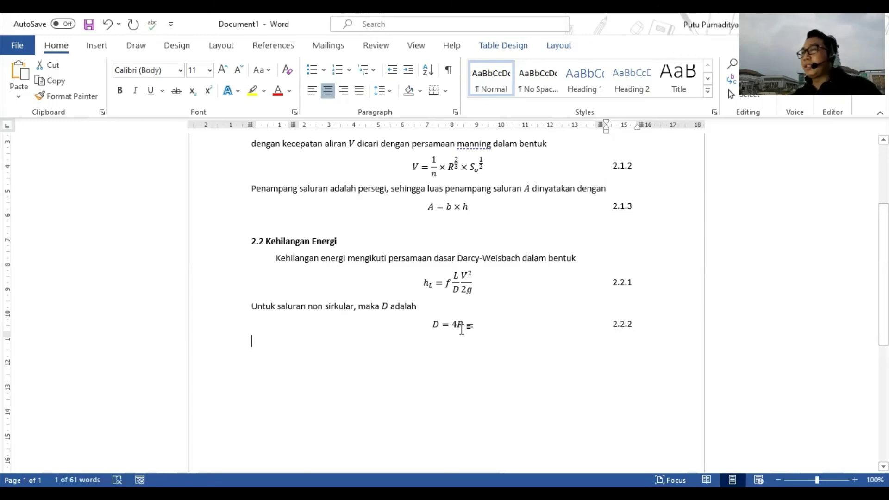
Review the equations and their numbering in sections 2.1 and 2.2.
scroll(442, 291, up, 3)
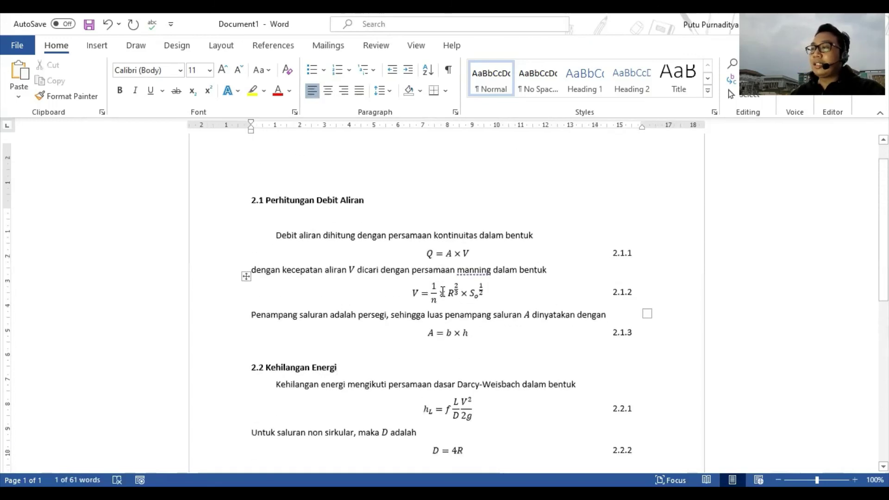
scroll(443, 291, down, 3)
scroll(443, 292, up, 3)
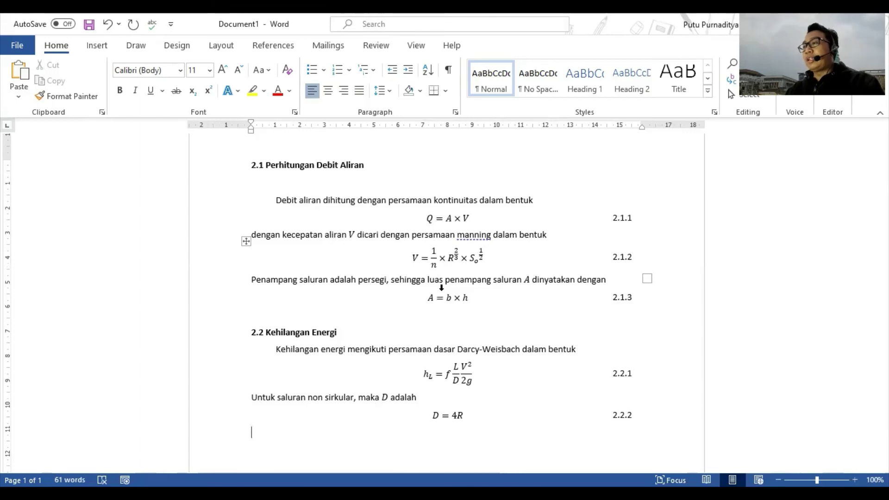
scroll(441, 288, down, 3)
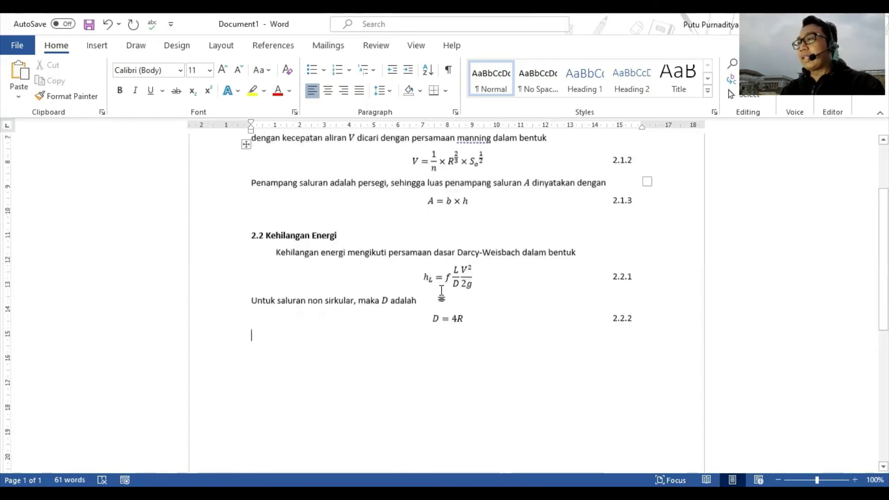
scroll(442, 289, up, 3)
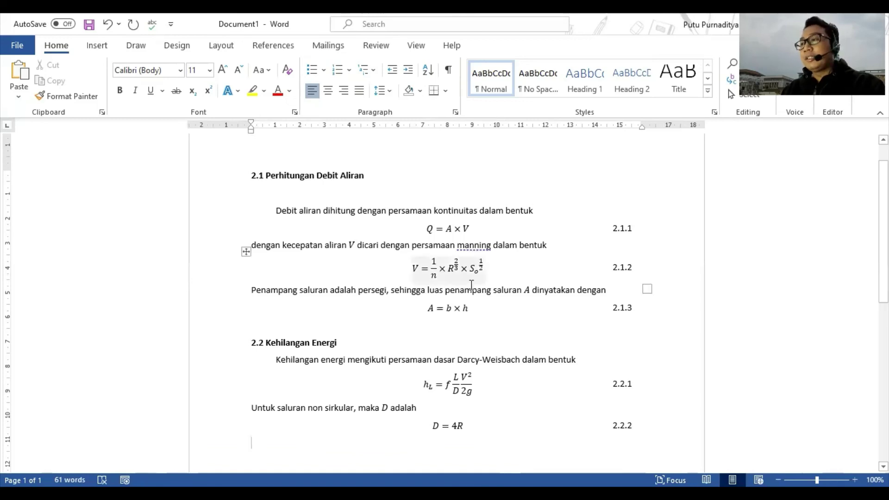
scroll(443, 312, down, 5)
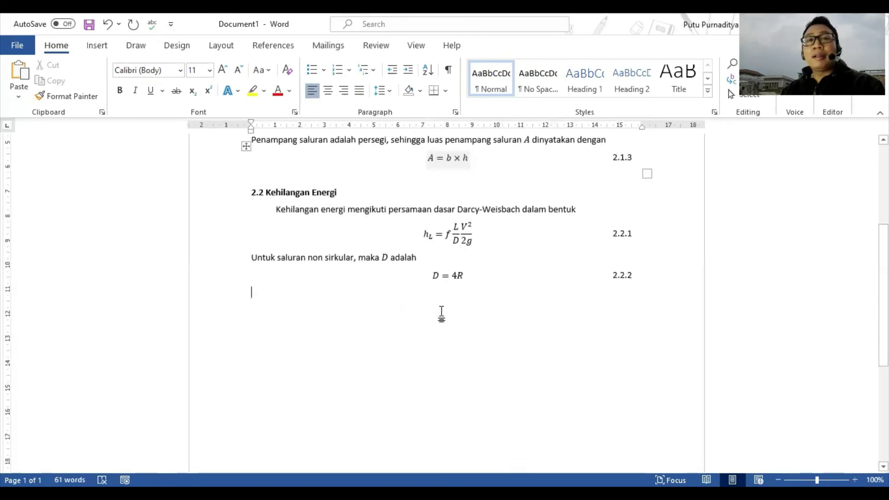
scroll(441, 314, up, 2)
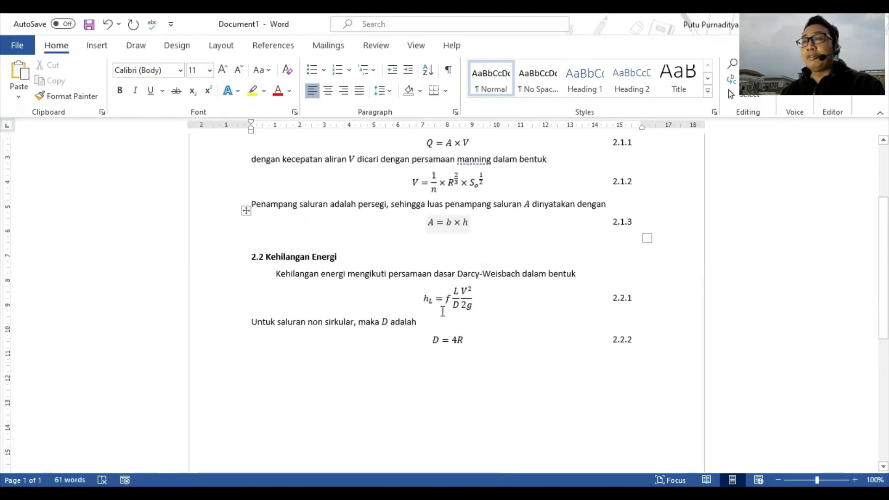